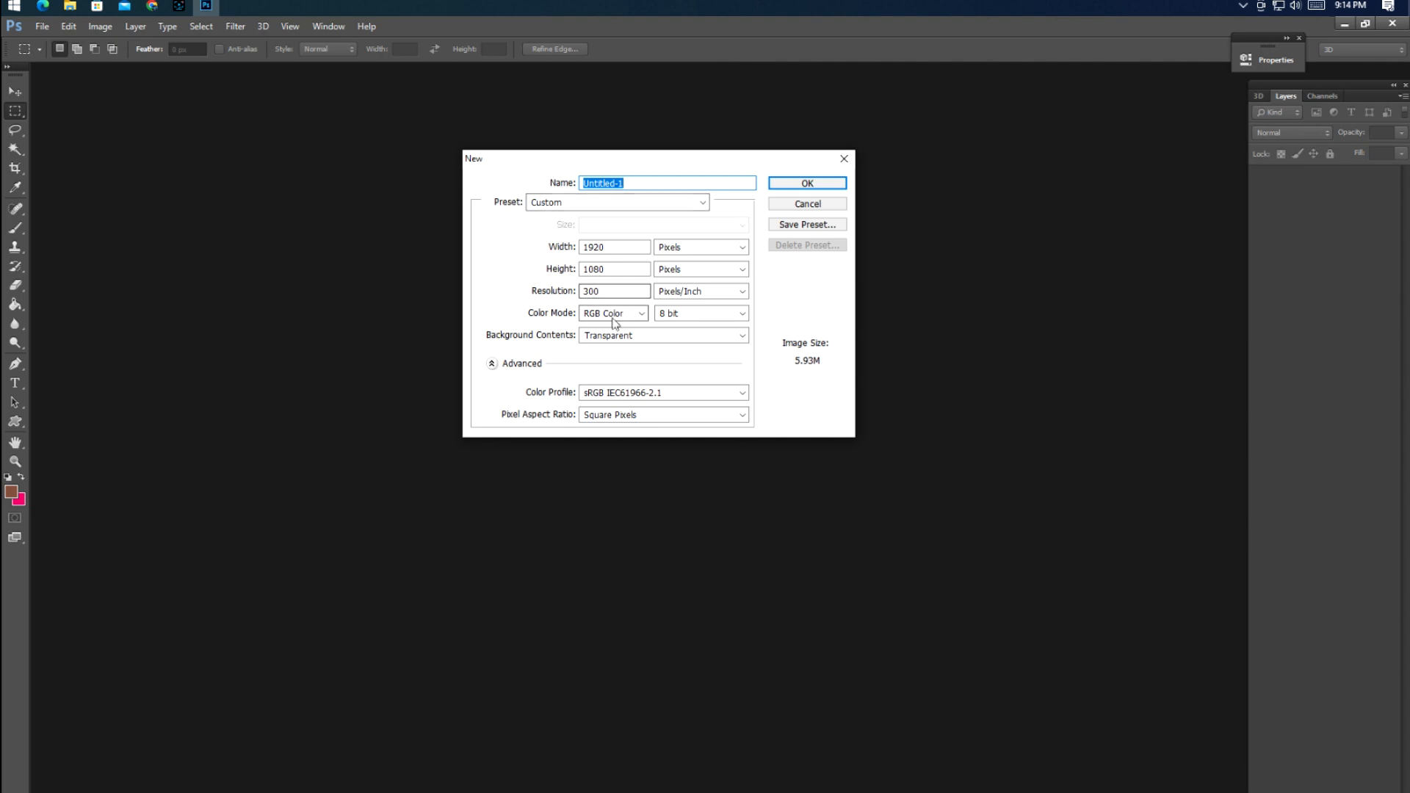
Create a 1920 x 1080 pixel RGB document at 300 pixels/inch with white background contents, and show it in full-screen mode.
left_click(612, 336)
left_click(617, 351)
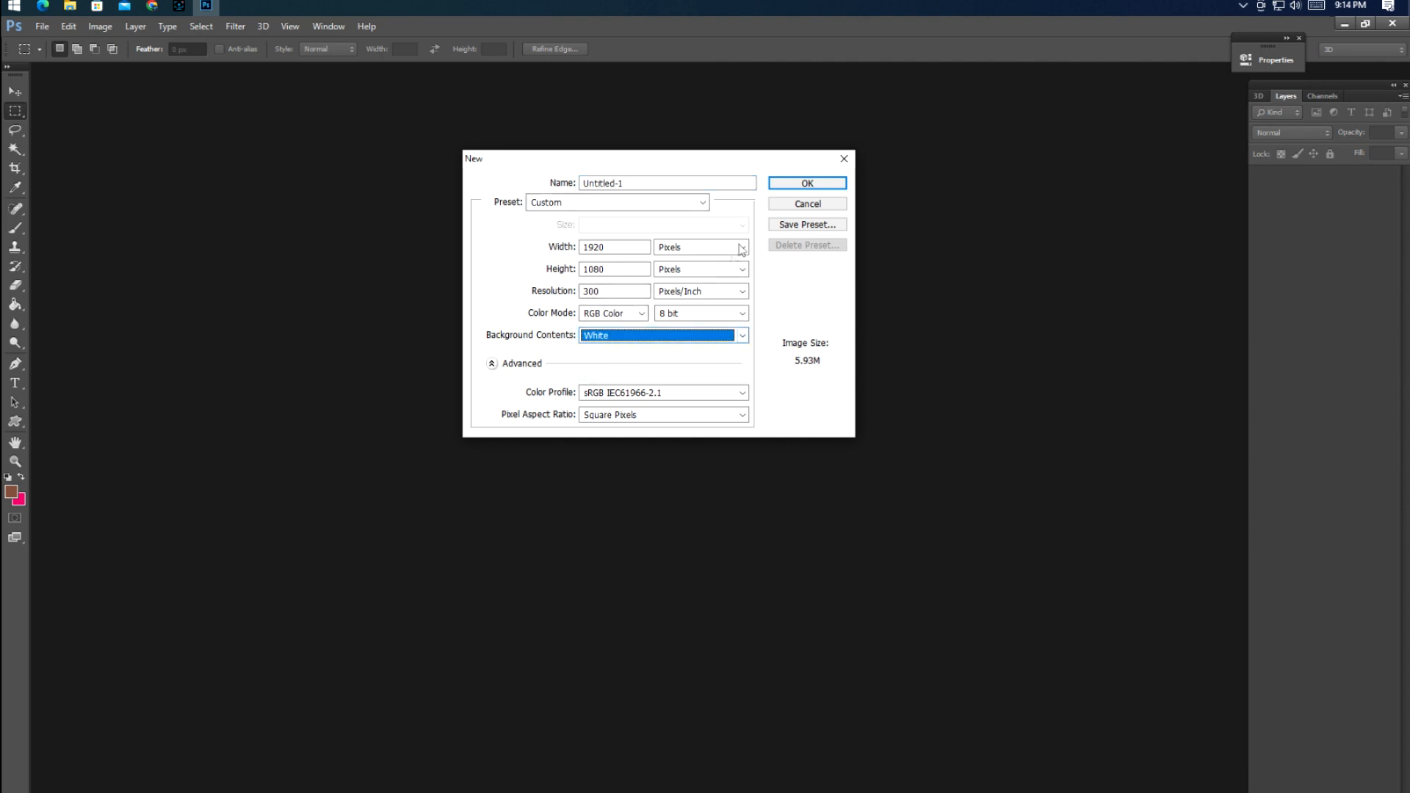
left_click(832, 184)
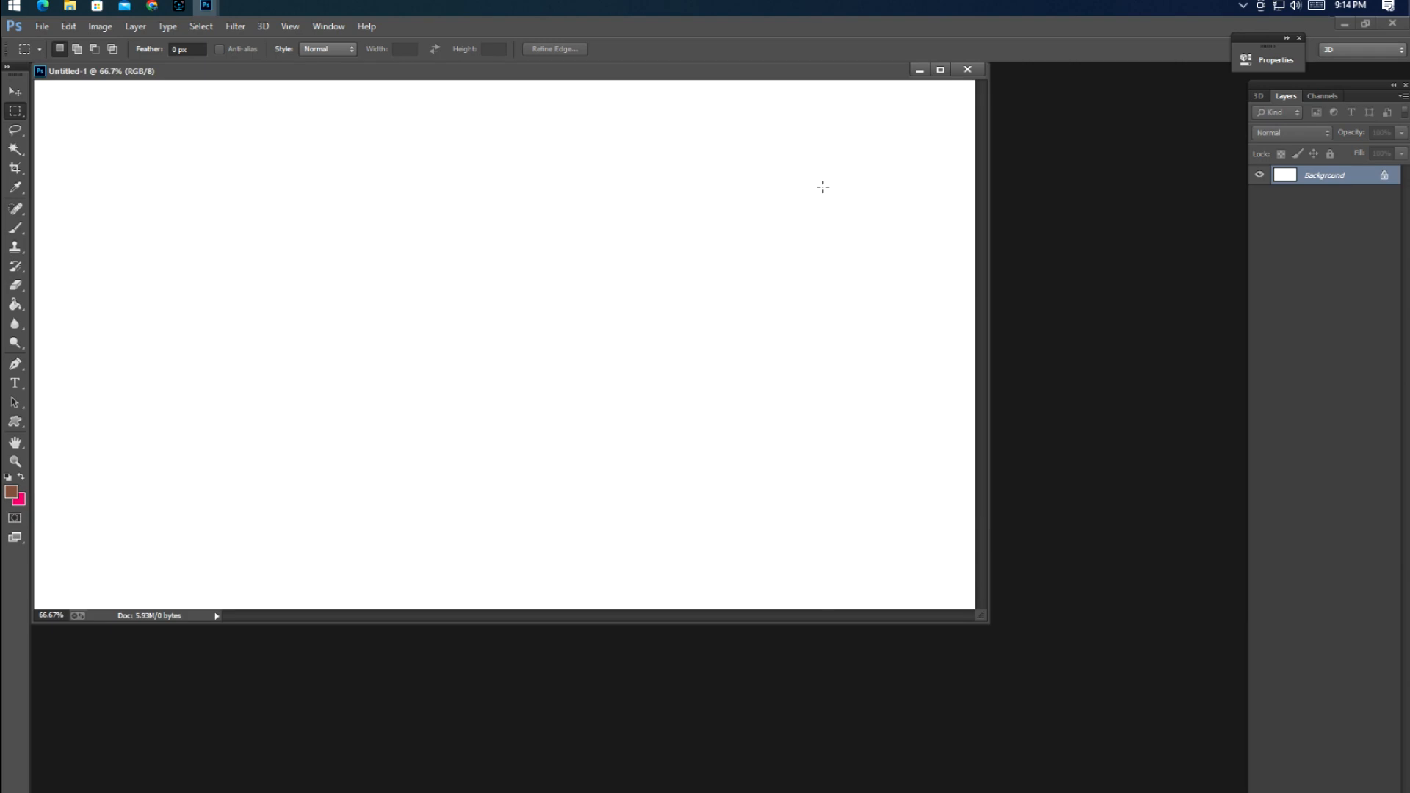
key("f")
key("v")
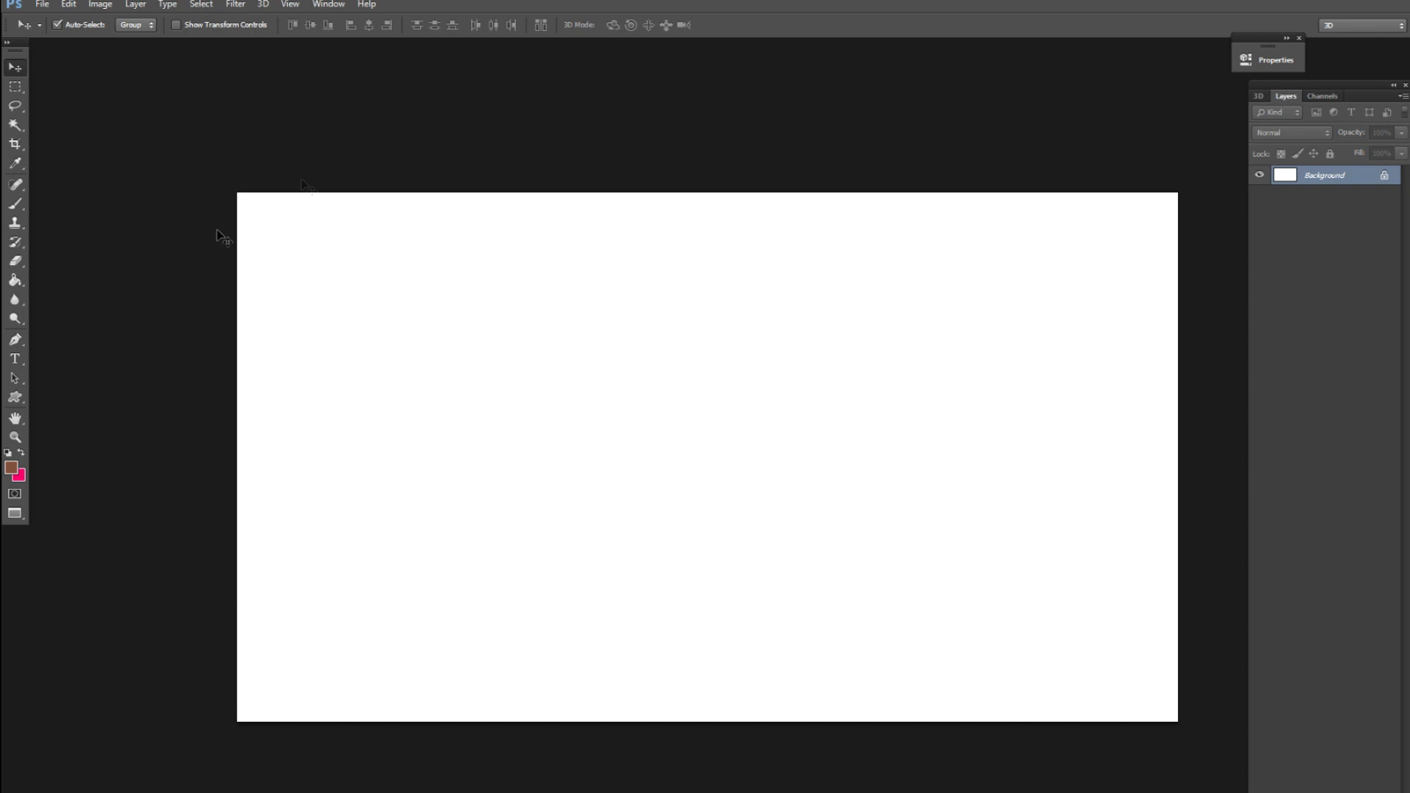
Set up the Custom Shape tool with the hexagon shape and a black fill.
left_click(14, 399)
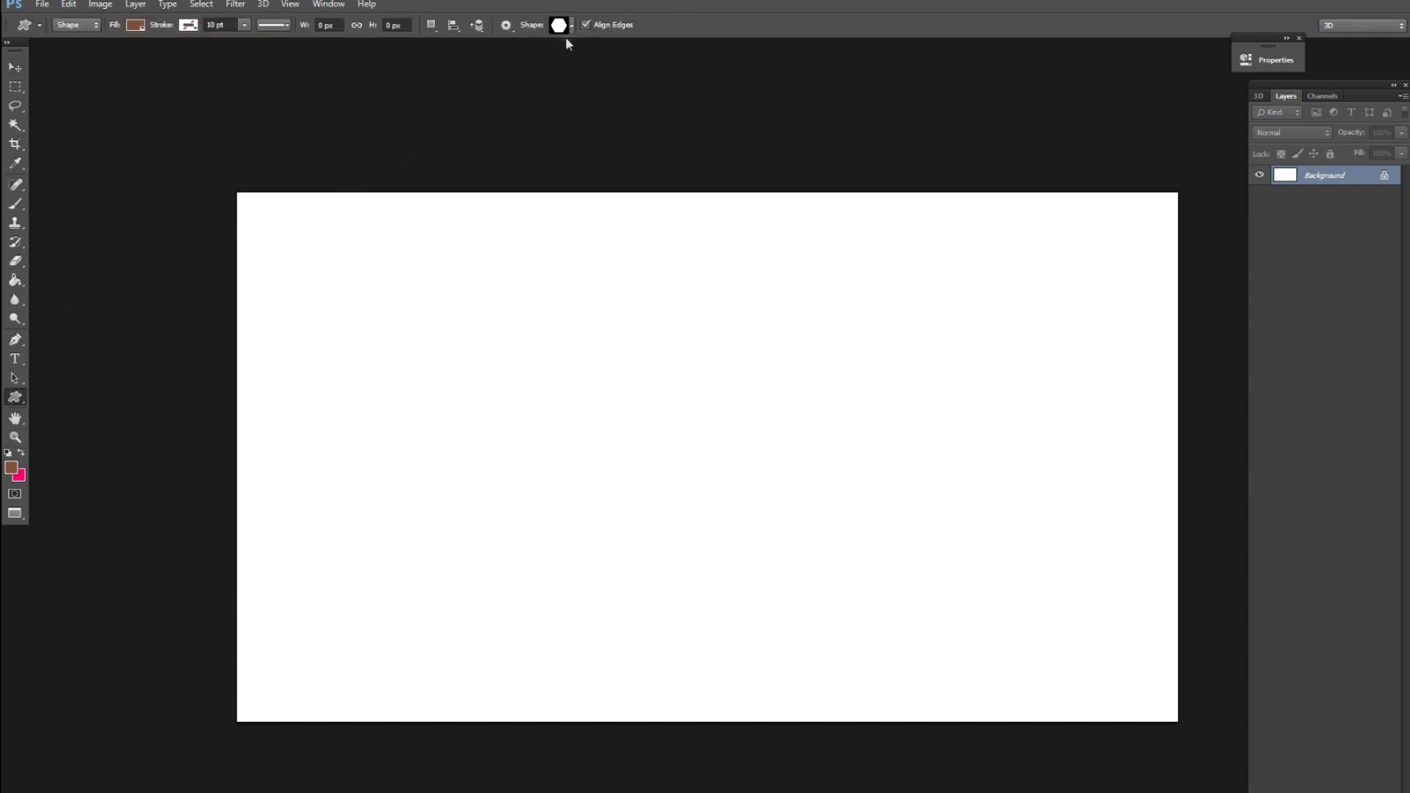
left_click_drag(283, 240, 337, 318)
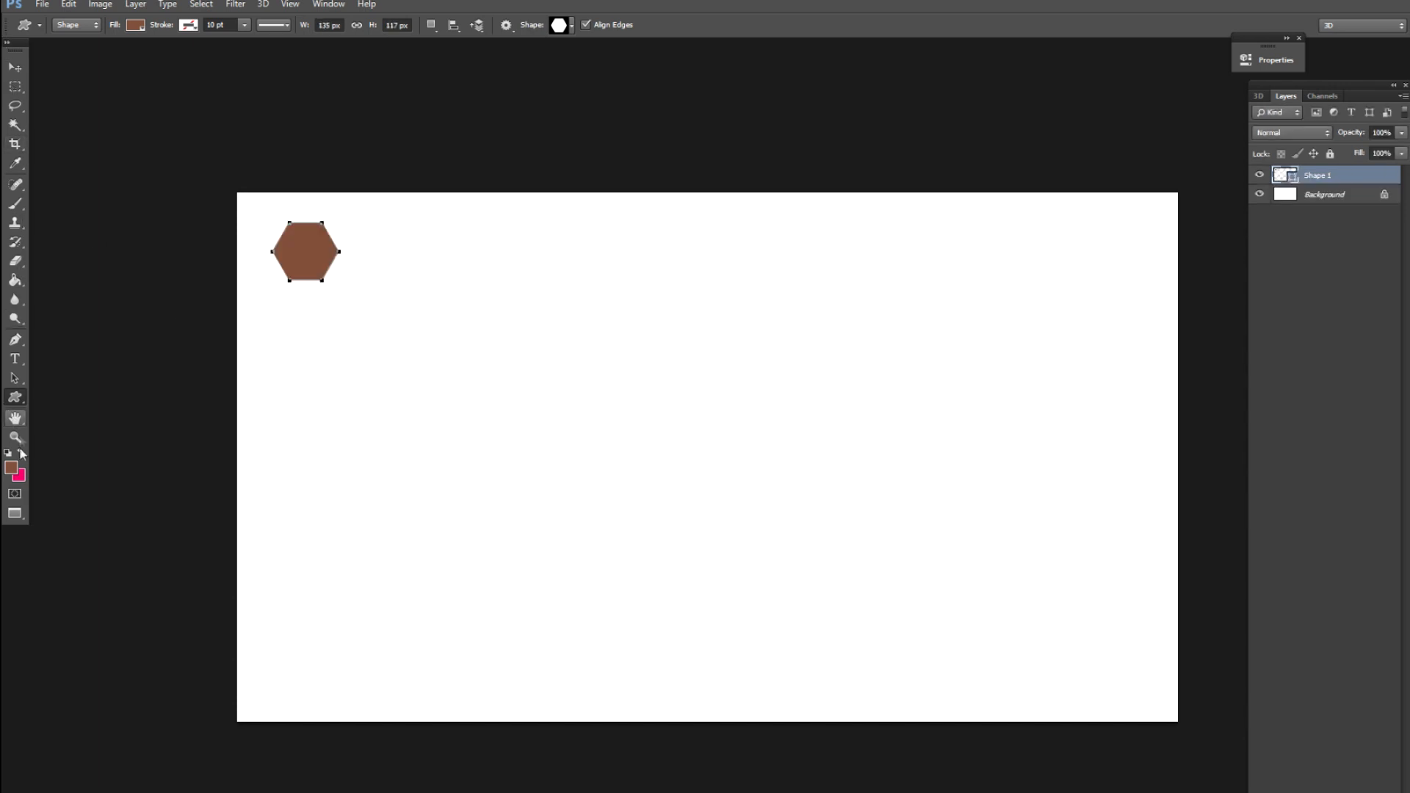
key("ctrl+z")
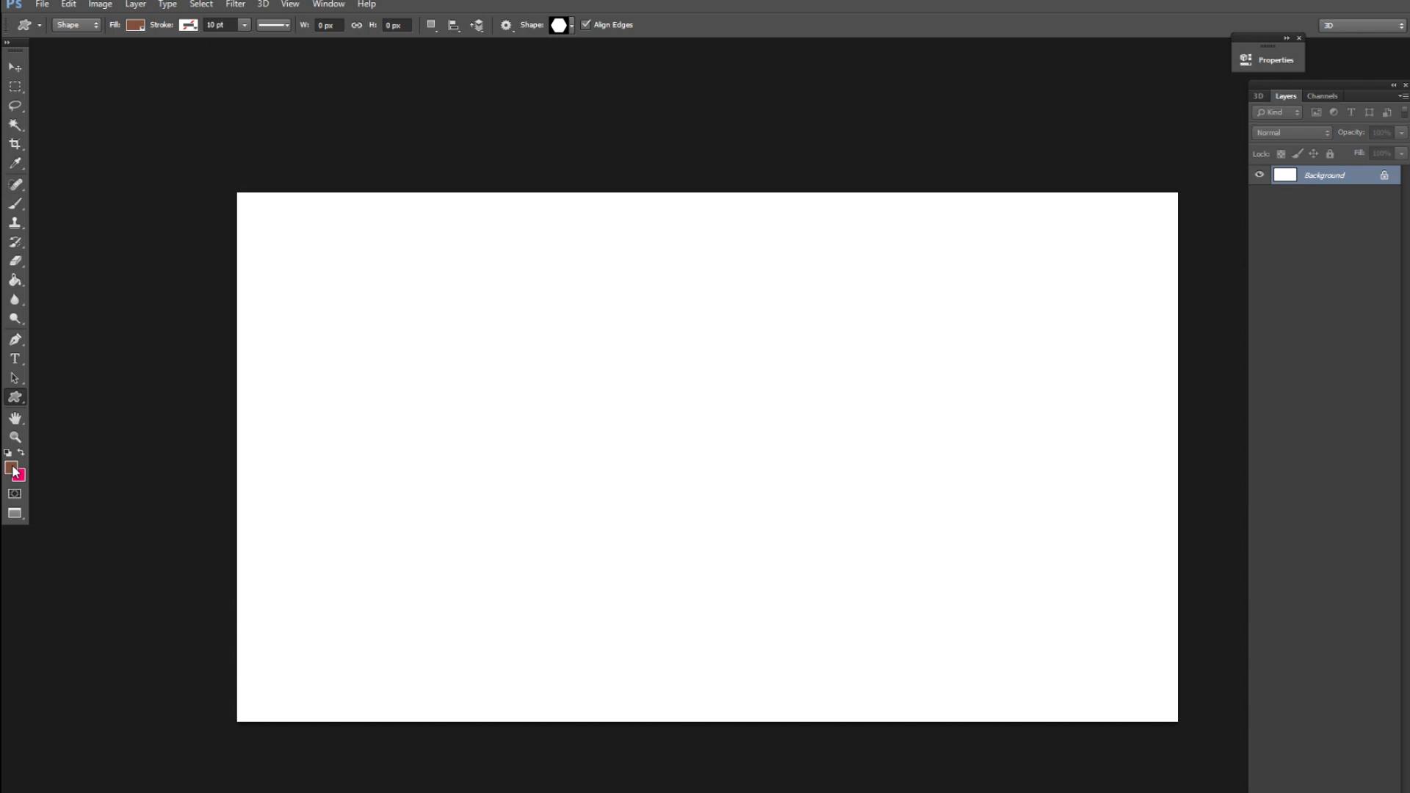
left_click(11, 467)
left_click_drag(1152, 587, 1055, 700)
left_click(1377, 484)
left_click(572, 26)
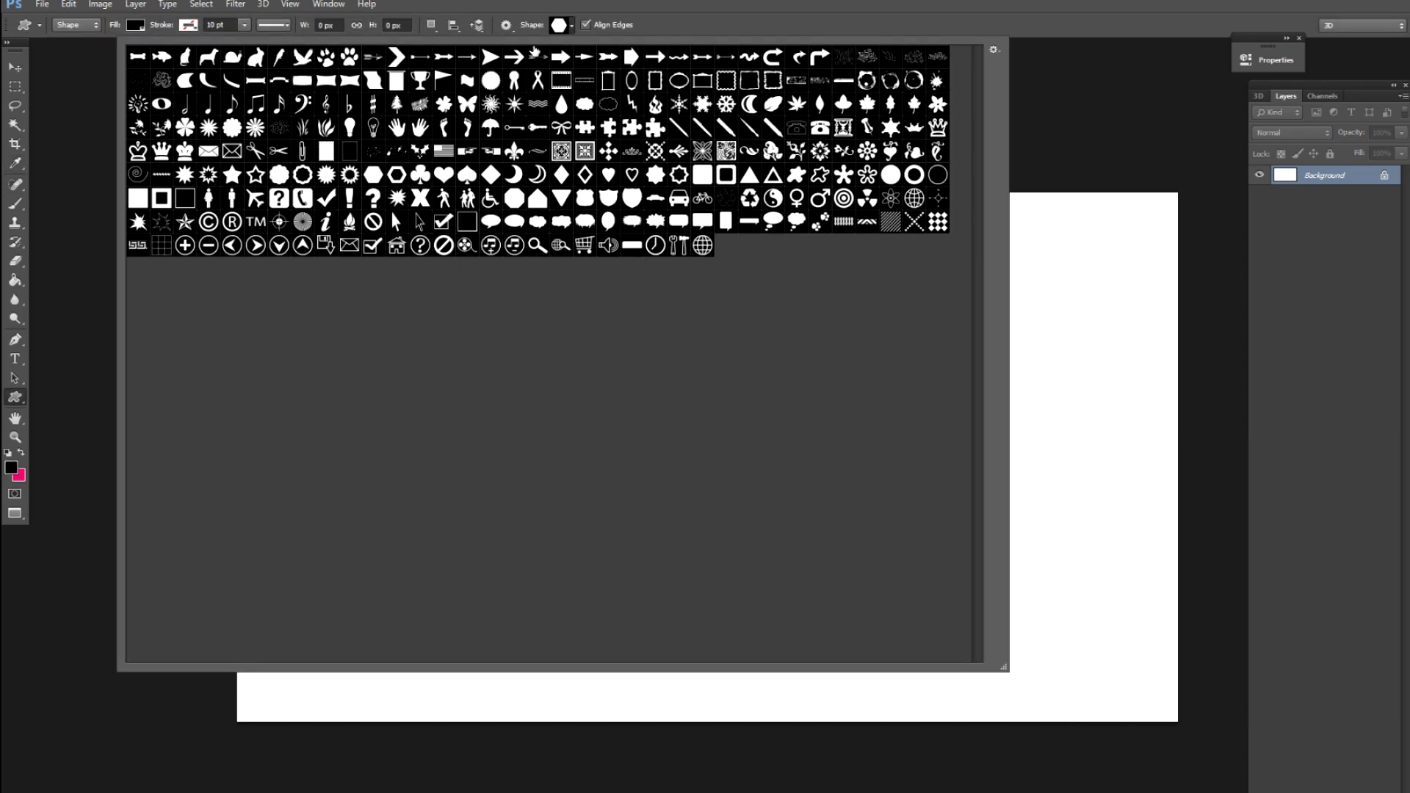
left_click(558, 28)
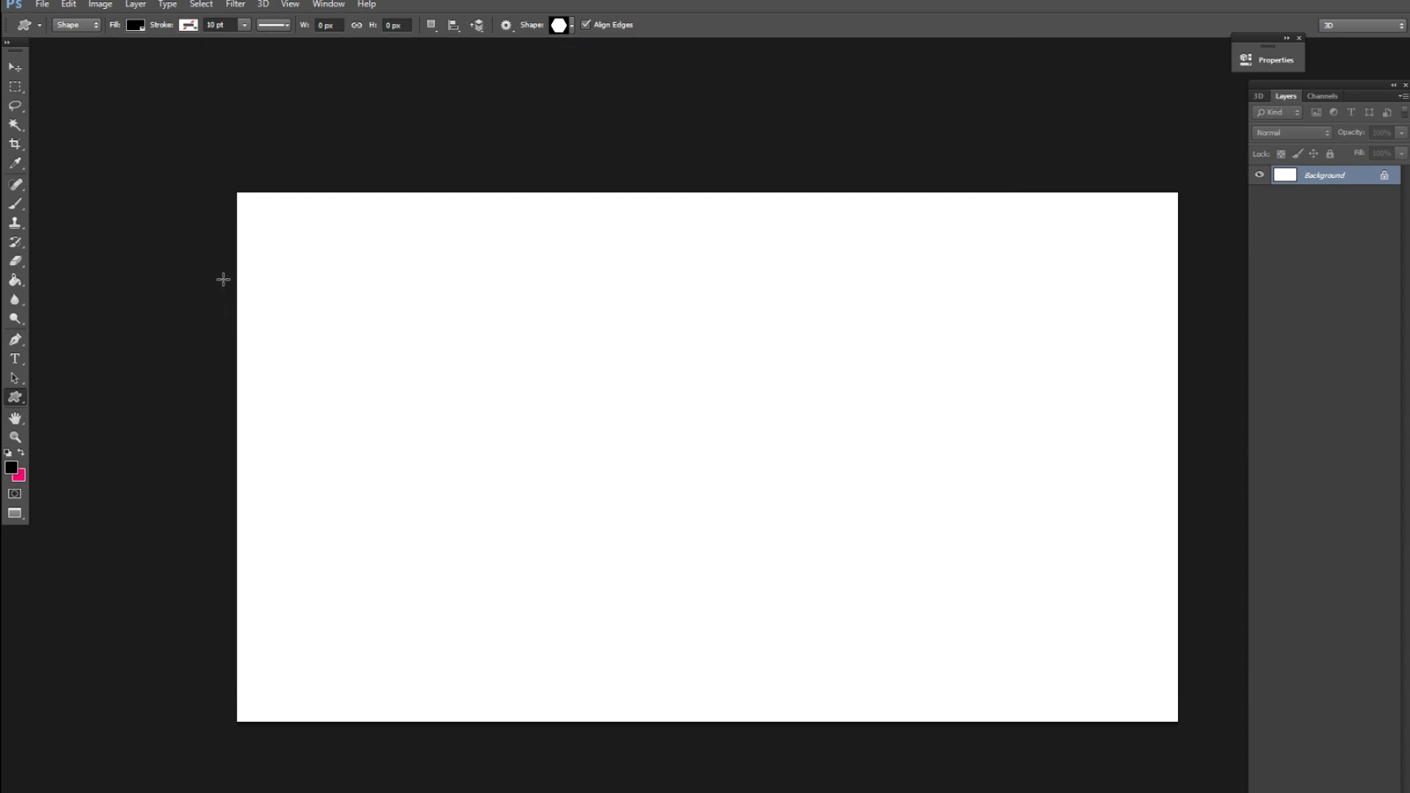
Draw a black hexagon and place it in the canvas's upper-left corner, flush with the top and partly beyond the left edge.
mouse_move(270, 226)
left_mouse_down()
mouse_move(329, 250)
mouse_move(342, 287)
mouse_move(277, 221)
mouse_move(251, 226)
left_mouse_up()
left_click(14, 67)
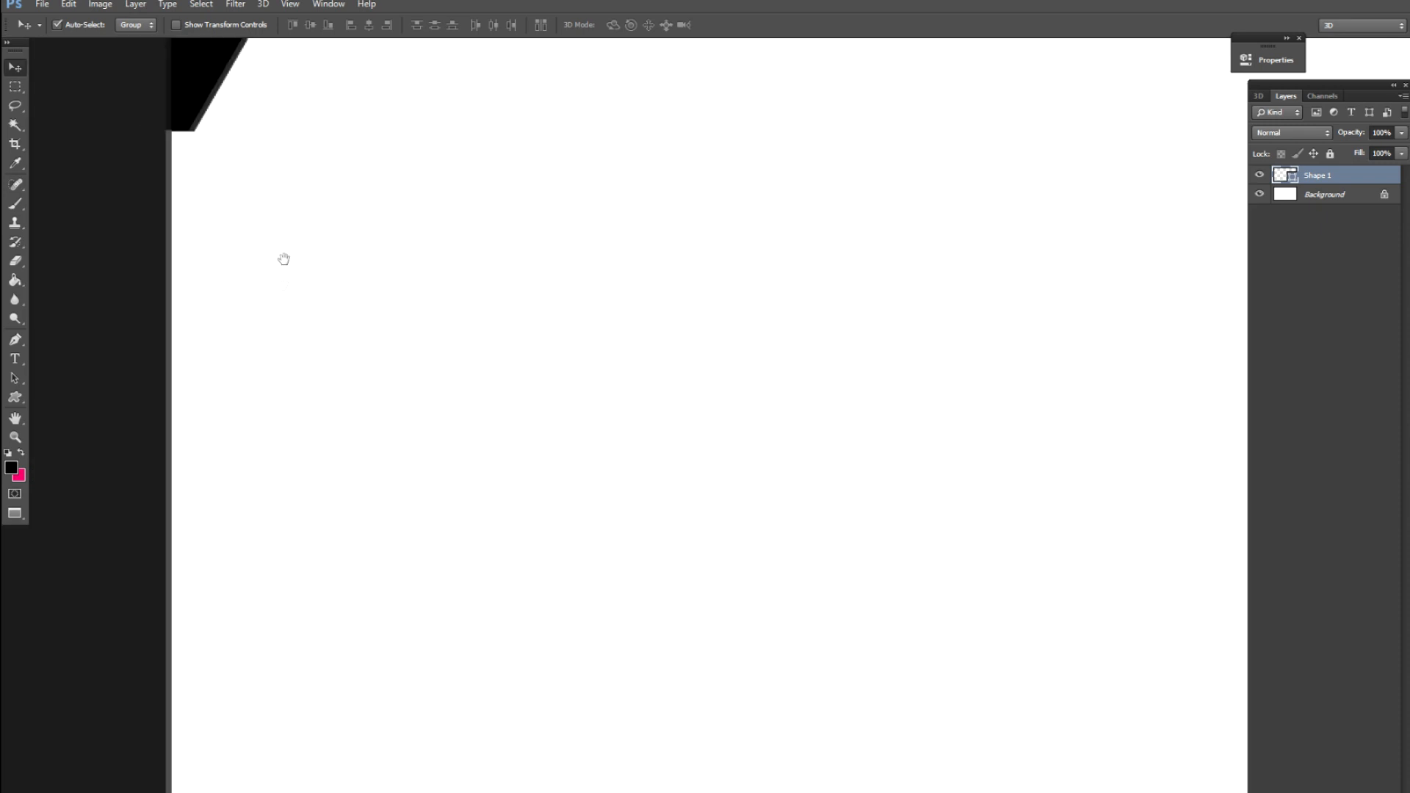
left_click_drag(283, 258, 524, 475)
left_click_drag(462, 329, 456, 331)
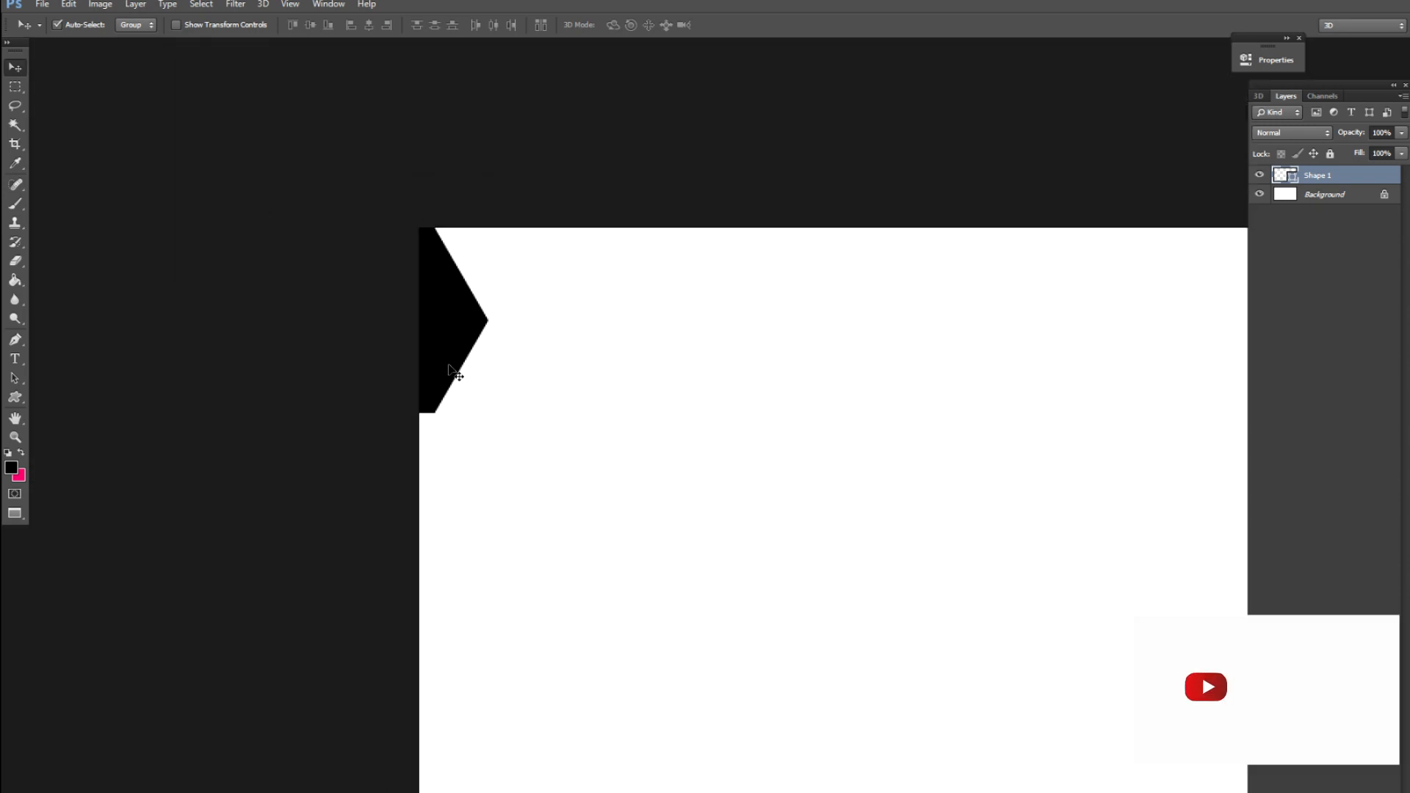
Duplicate the hexagon twice, placing the copies below the original along the canvas's left edge.
key("ctrl+plus")
scroll(378, 397, "left", 3)
left_click_drag(464, 234, 469, 792)
key("Down")
key("Down")
left_click_drag(498, 710, 559, 336)
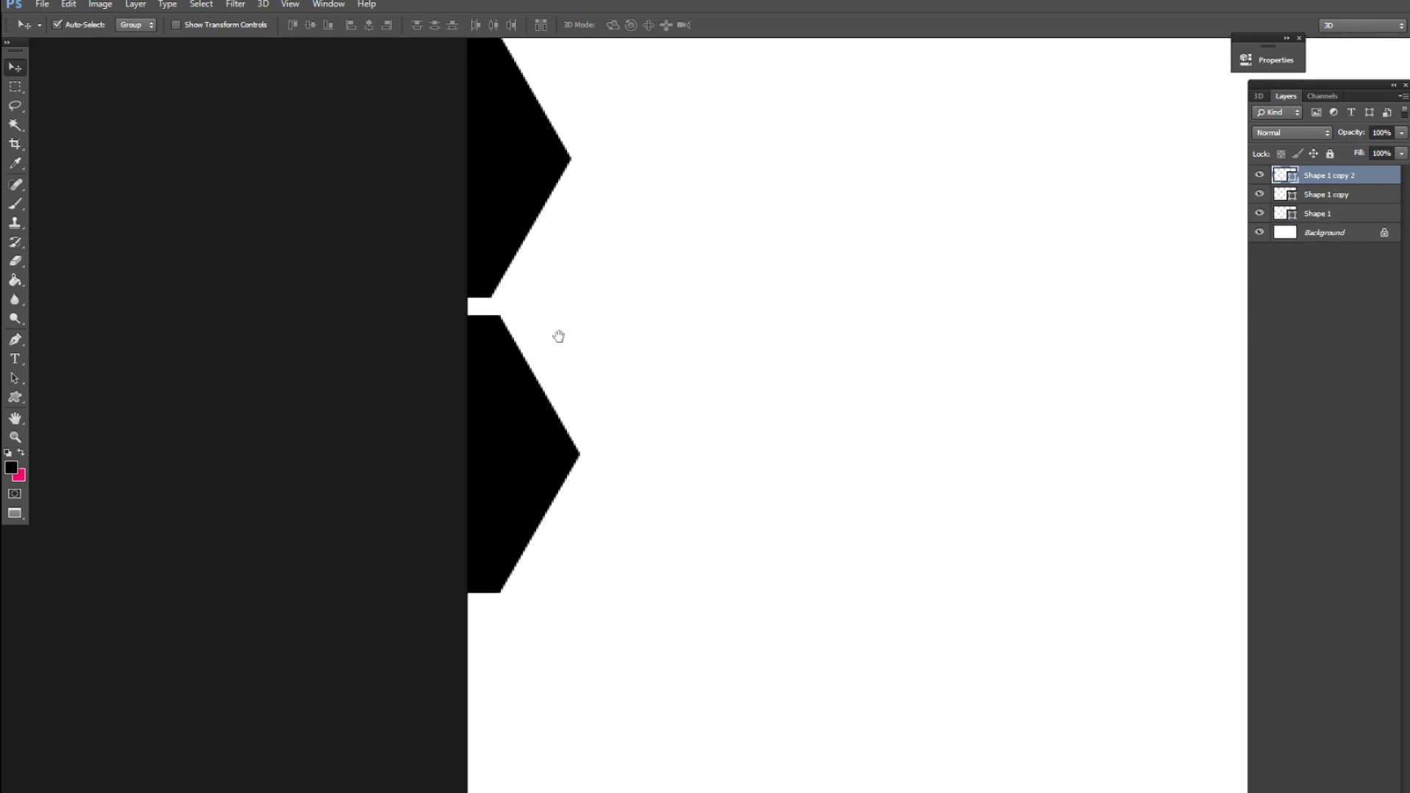
Align the lowest hexagon copy under the others, nudging it to leave the same thin gap.
left_click_drag(531, 458, 514, 439)
key("Up")
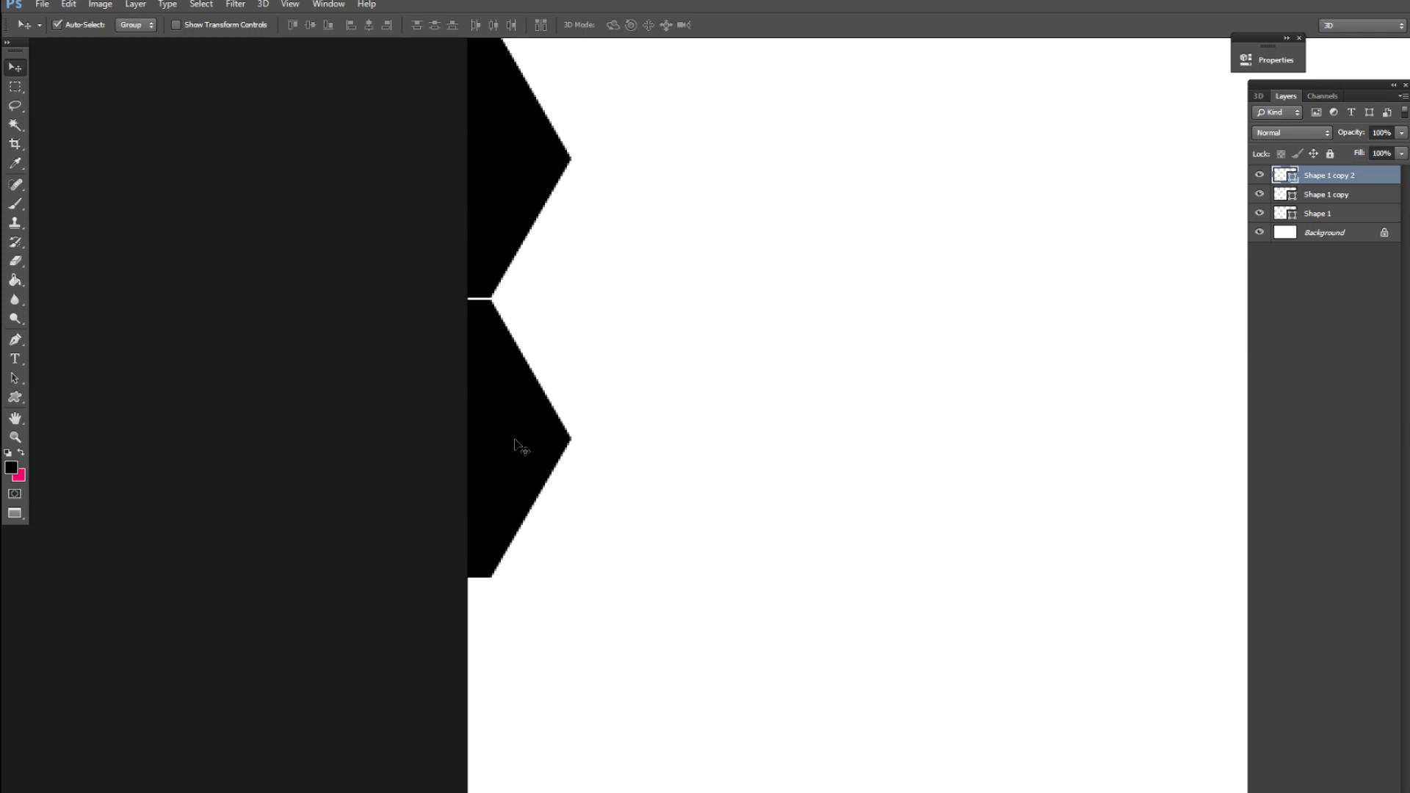
key("Down")
scroll(506, 514, "up", 3)
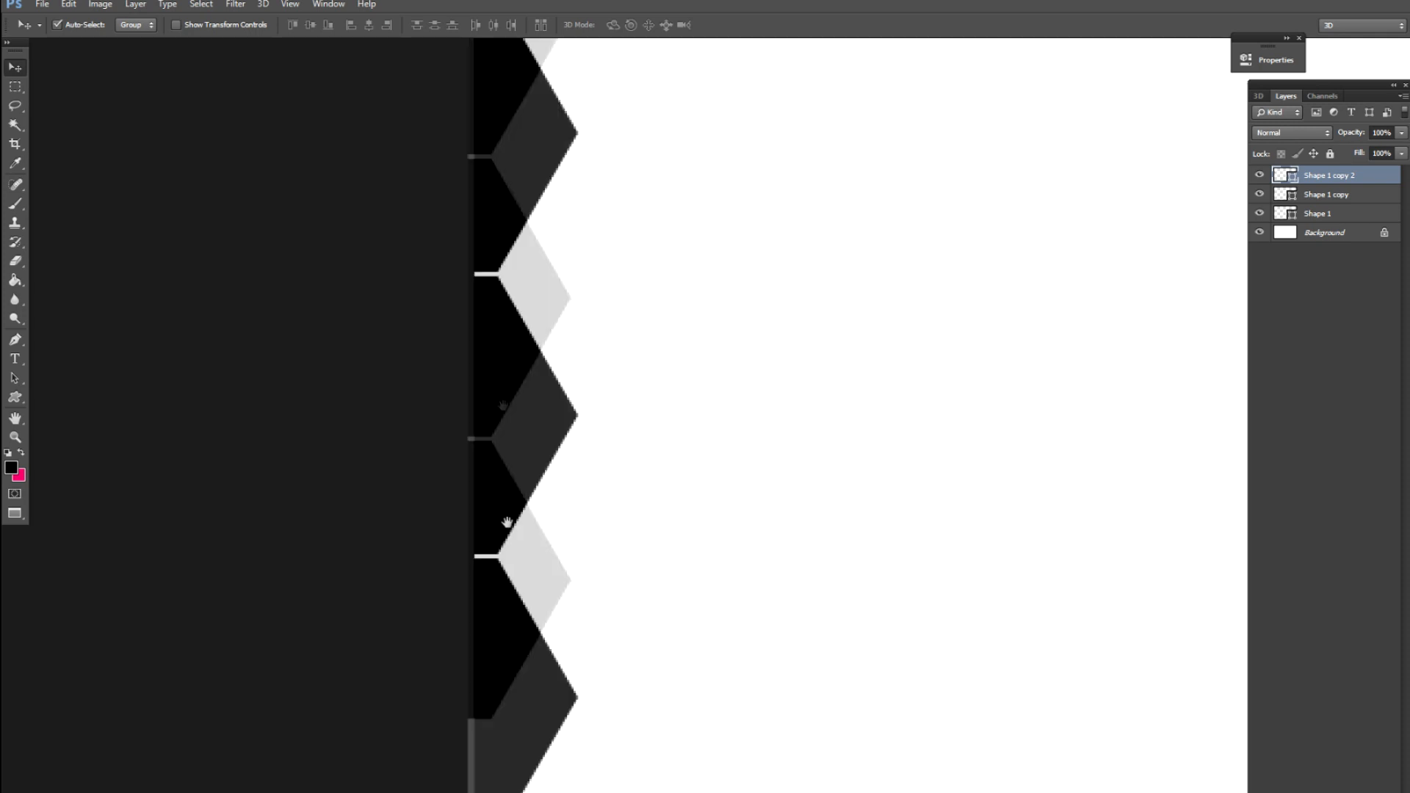
left_click(509, 570)
key("Up")
key("Up")
key("Down")
key("Down")
left_click(508, 780)
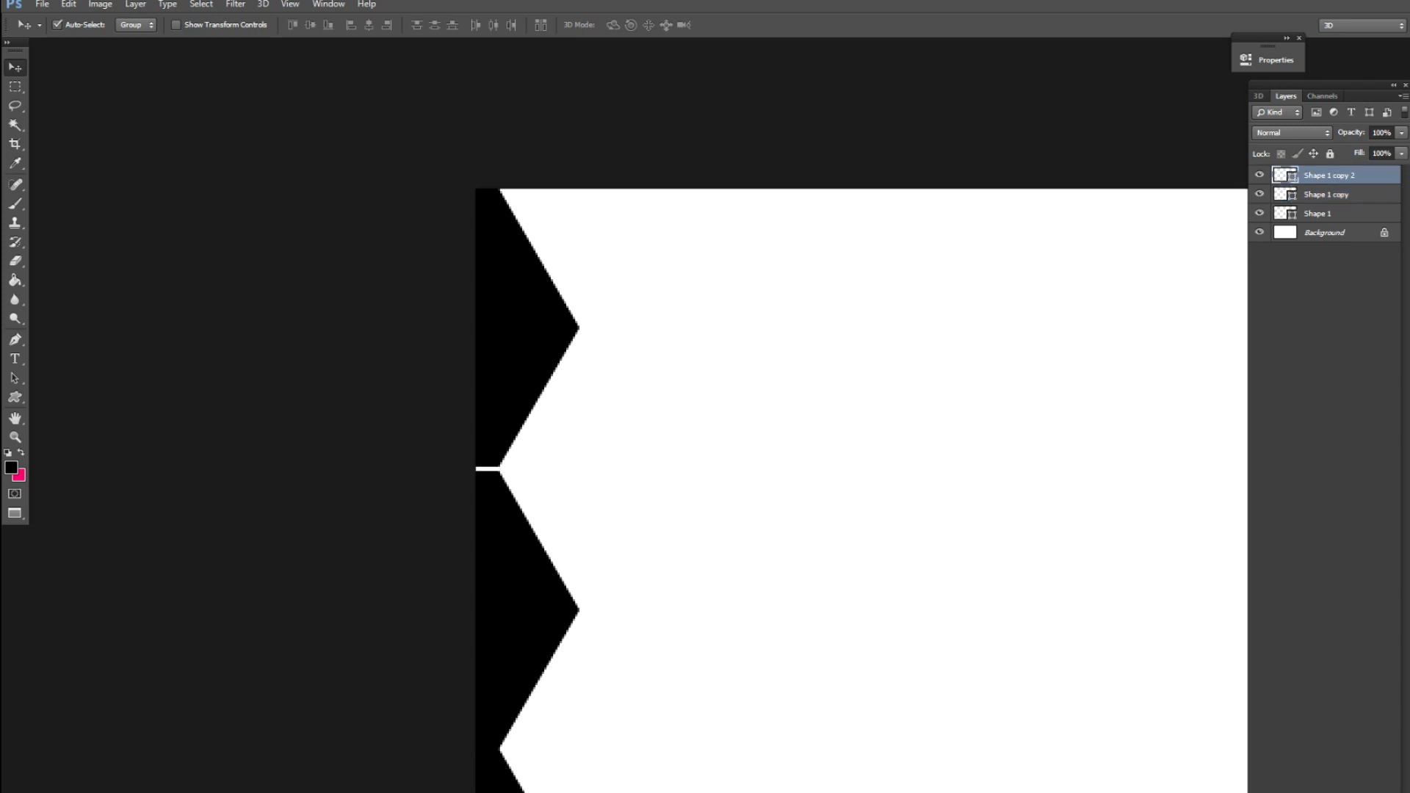
Duplicate the lowest hexagon once more and place the fourth hexagon beneath it with a matching thin gap.
scroll(517, 544, "down", 3)
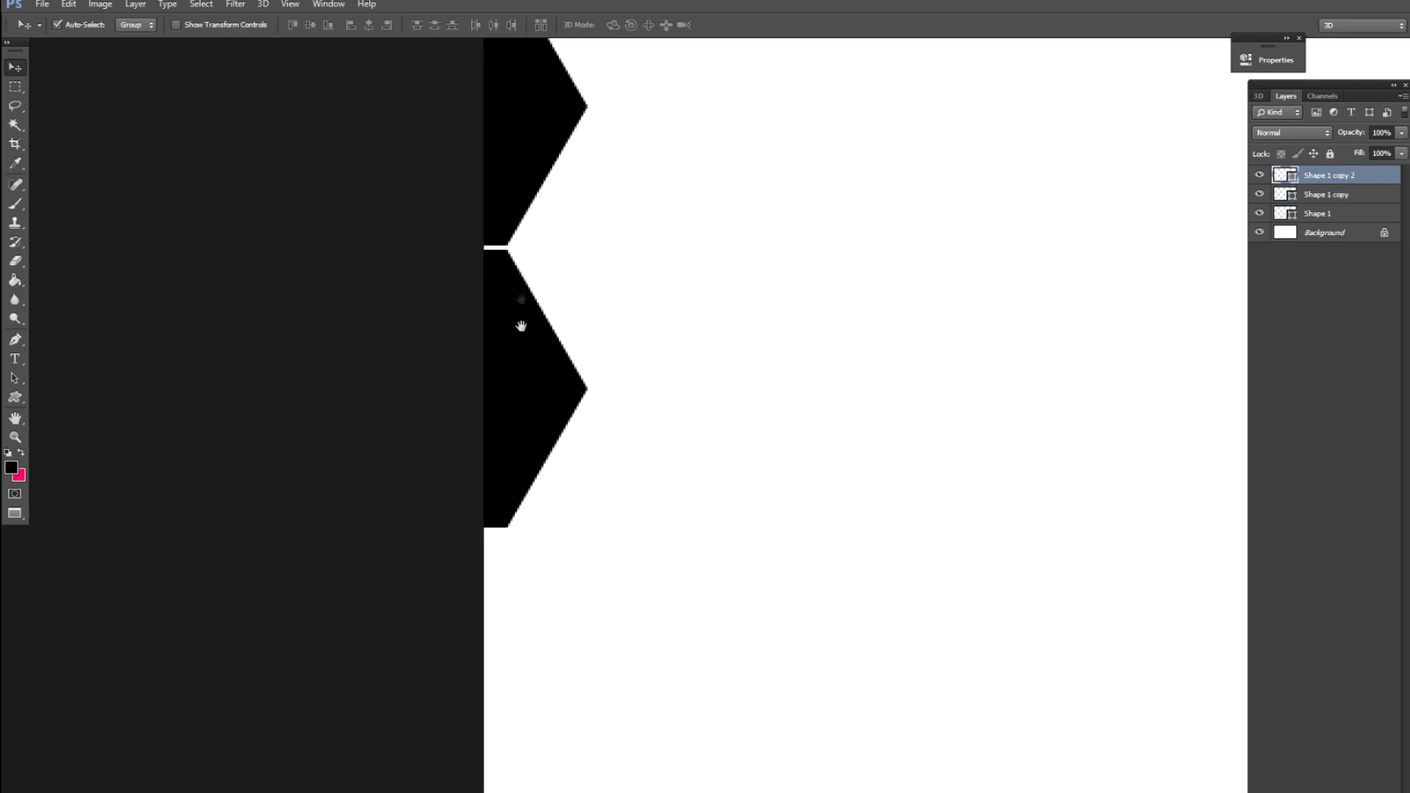
key("ctrl+j")
left_click_drag(528, 374, 526, 650)
key("Down")
key("Down")
key("Down")
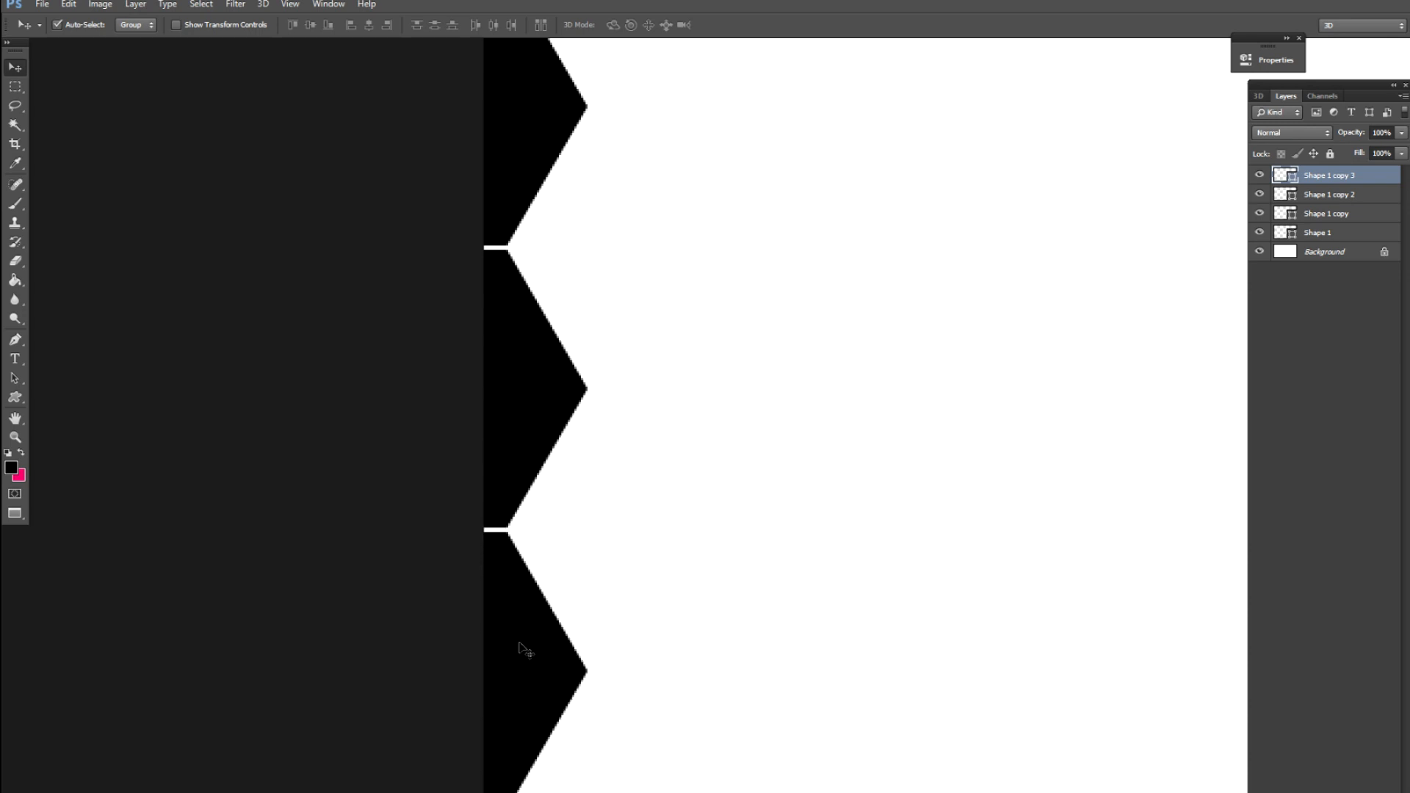
Merge the four hexagon shape layers into a single shape layer.
scroll(470, 594, "down", 3)
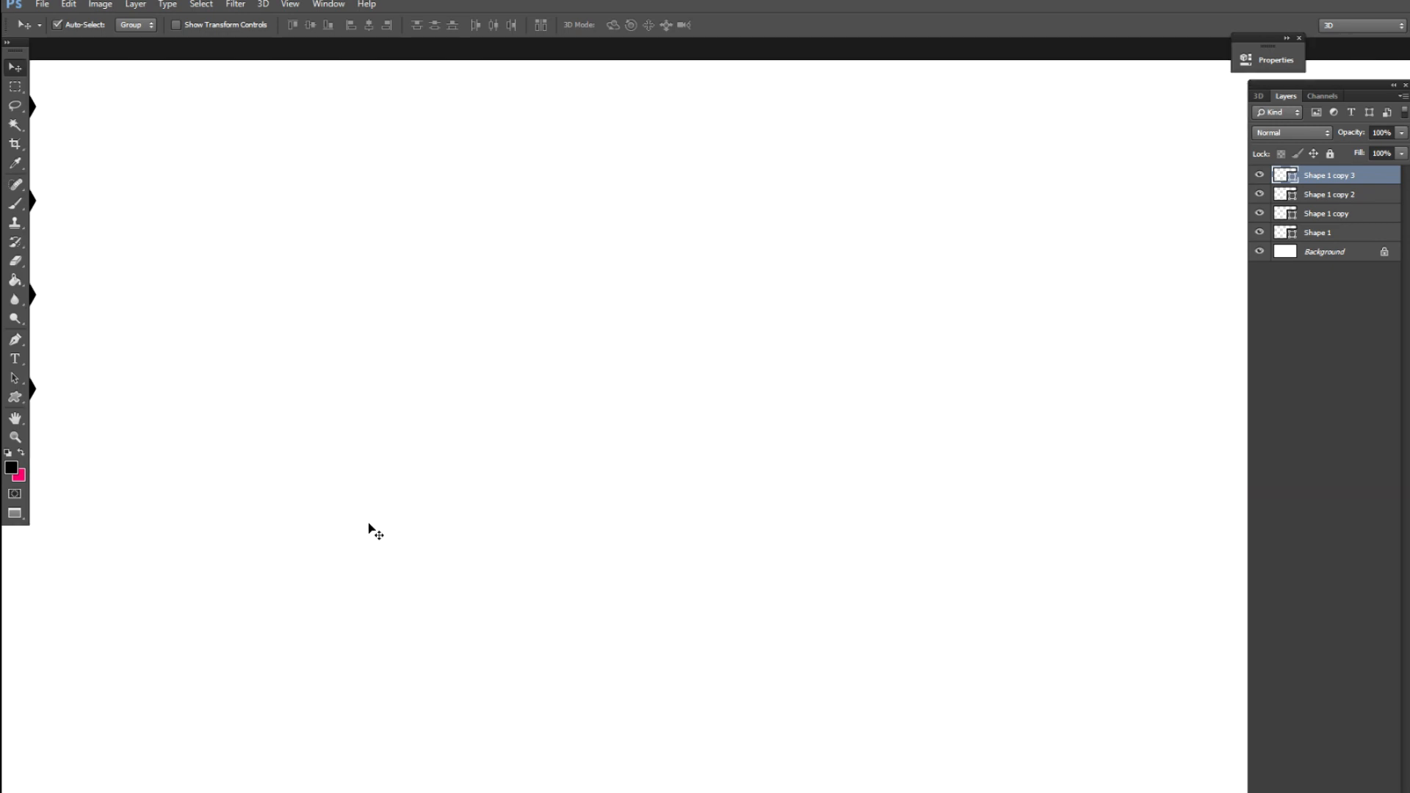
left_click_drag(323, 488, 712, 501)
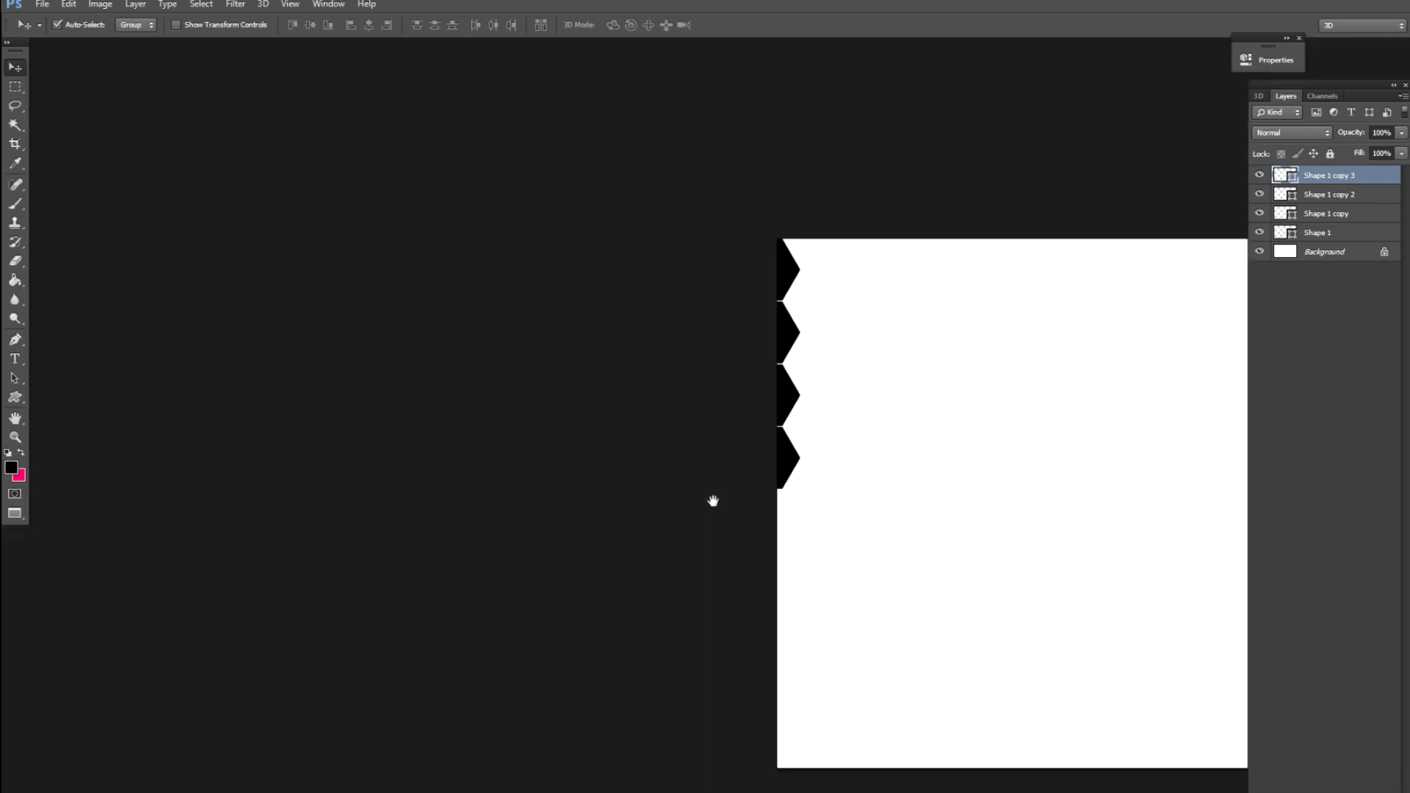
left_click(1318, 233)
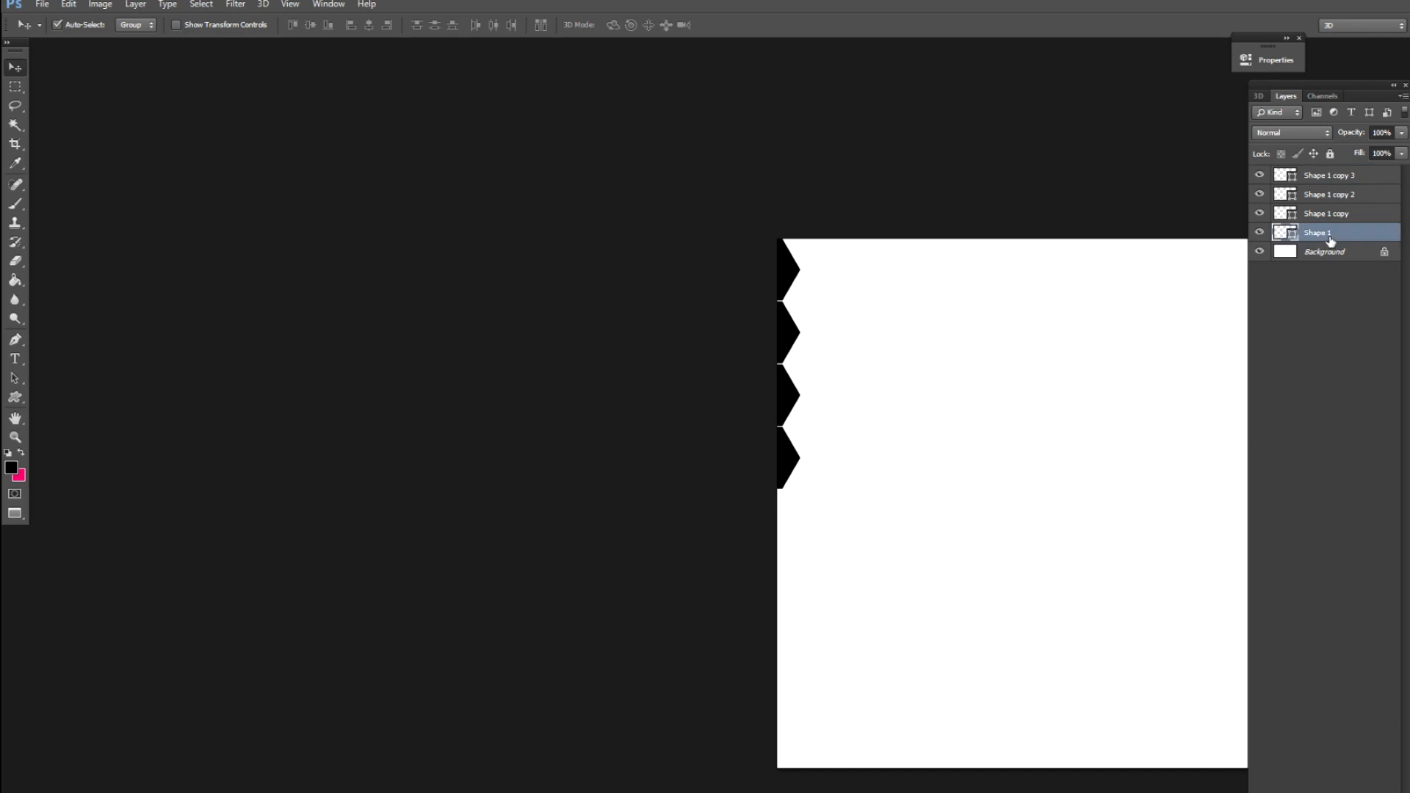
left_click(1336, 177, "shift")
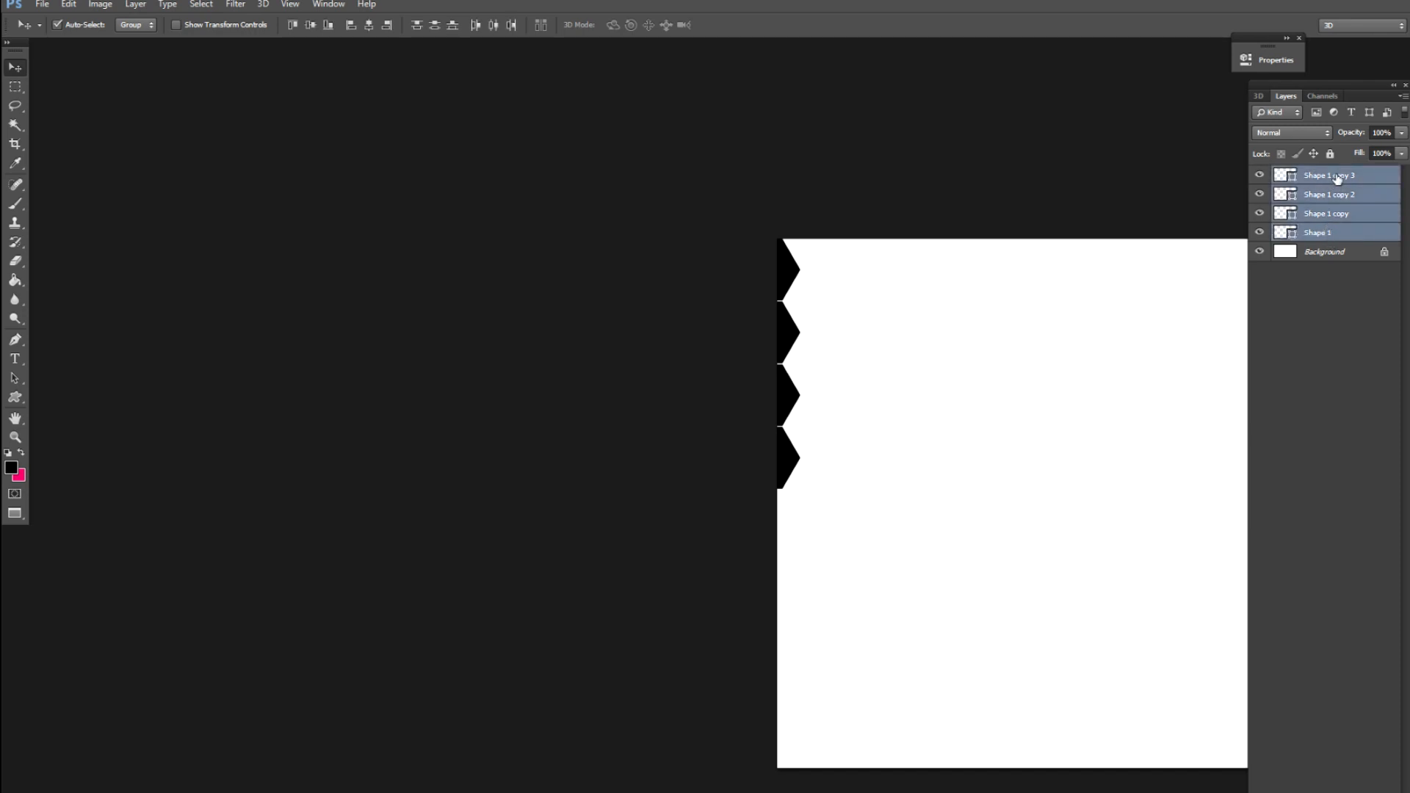
right_click(1336, 179)
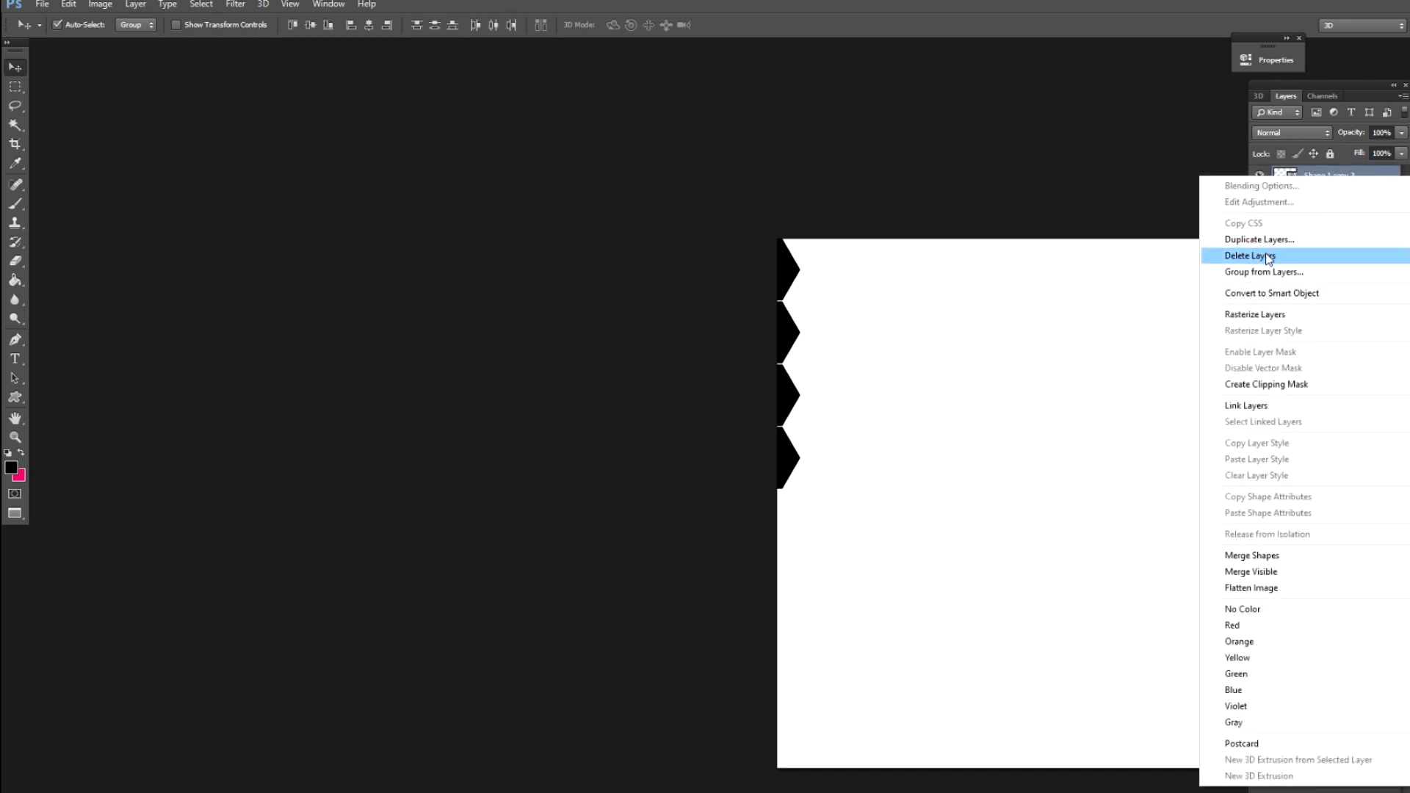
left_click(1250, 555)
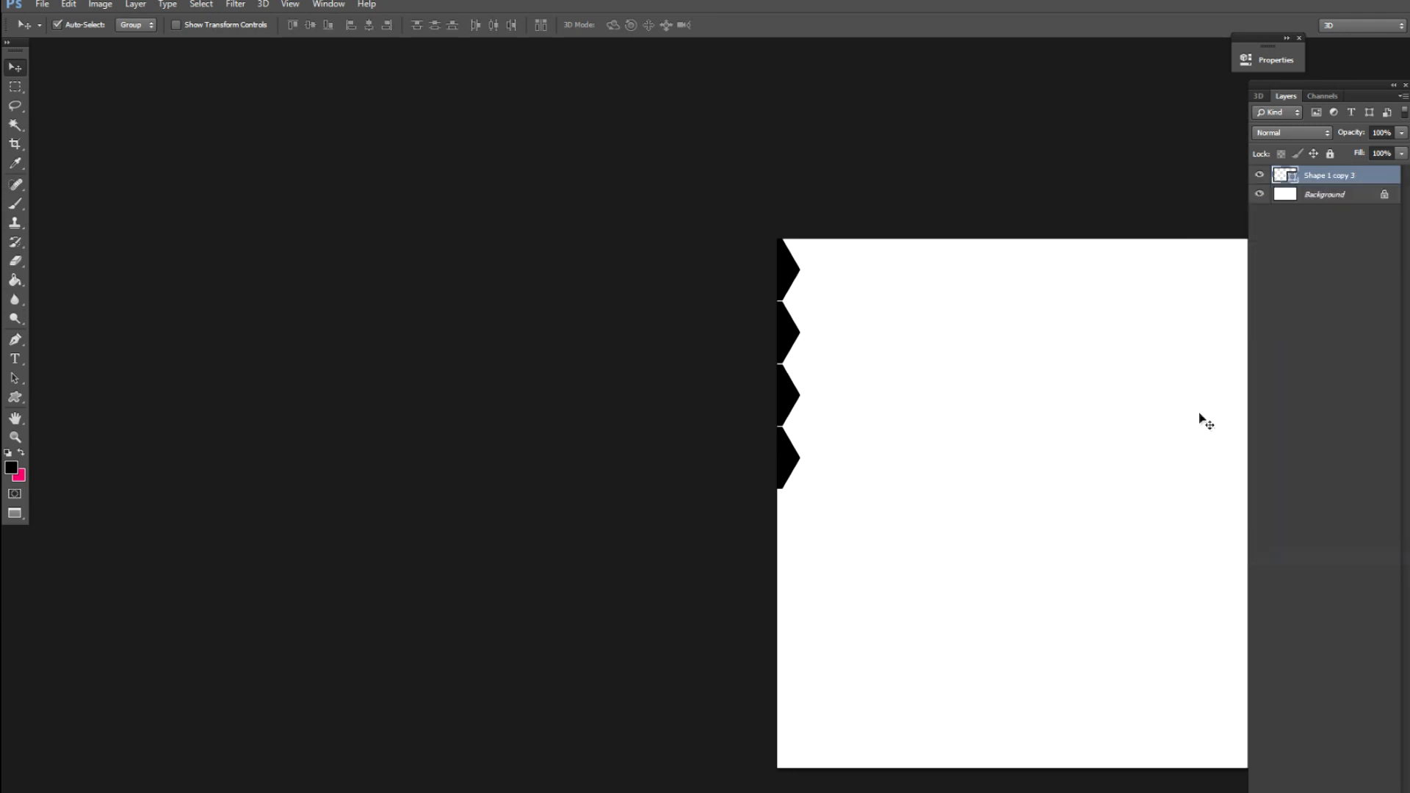
Duplicate the merged four-hexagon column and place the copy directly below the first along the left edge.
key("ctrl+j")
key("ctrl+plus")
left_click_drag(918, 297, 481, 341)
left_click_drag(383, 220, 387, 588)
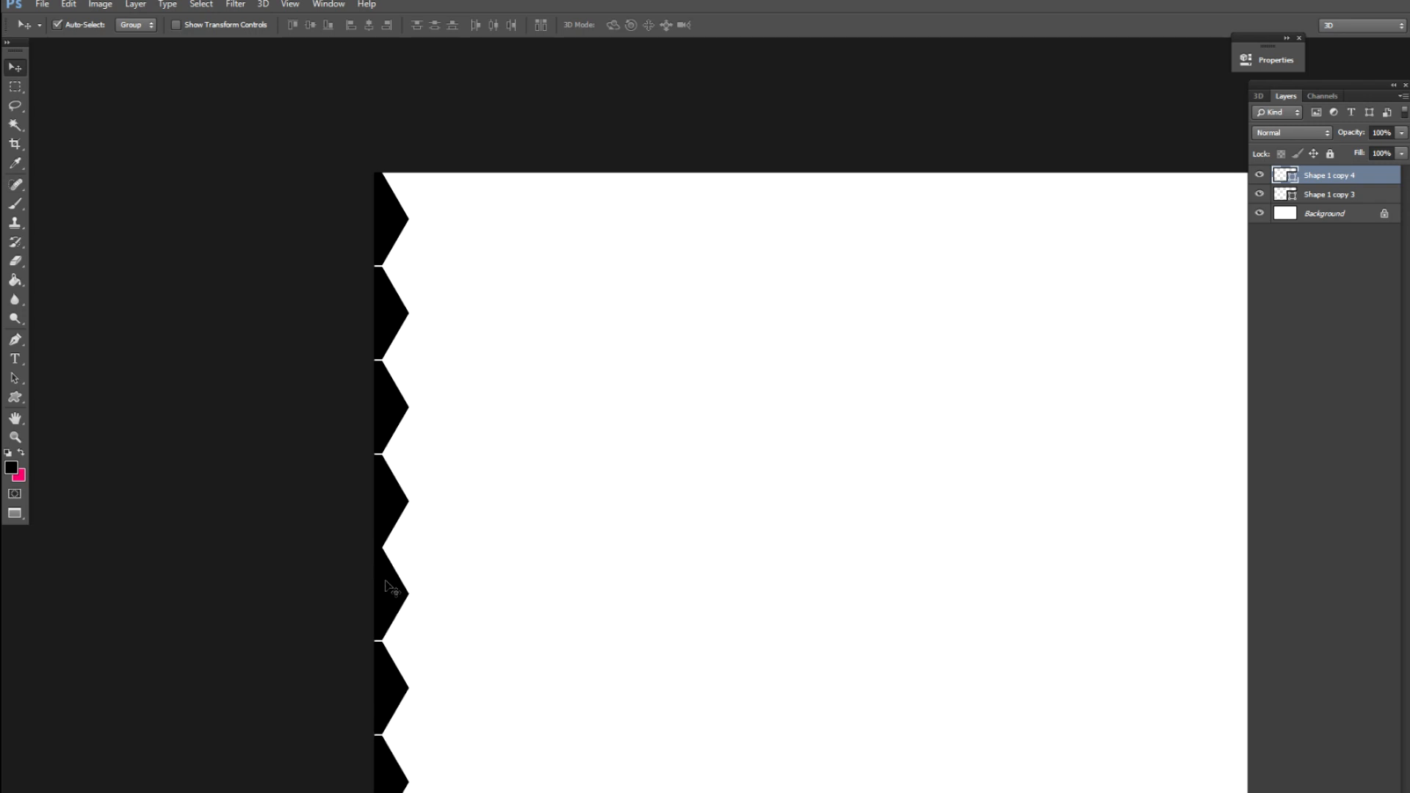
scroll(388, 583, "right", 5)
scroll(684, 550, "left", 5)
left_click_drag(759, 535, 461, 709)
key("ctrl+0")
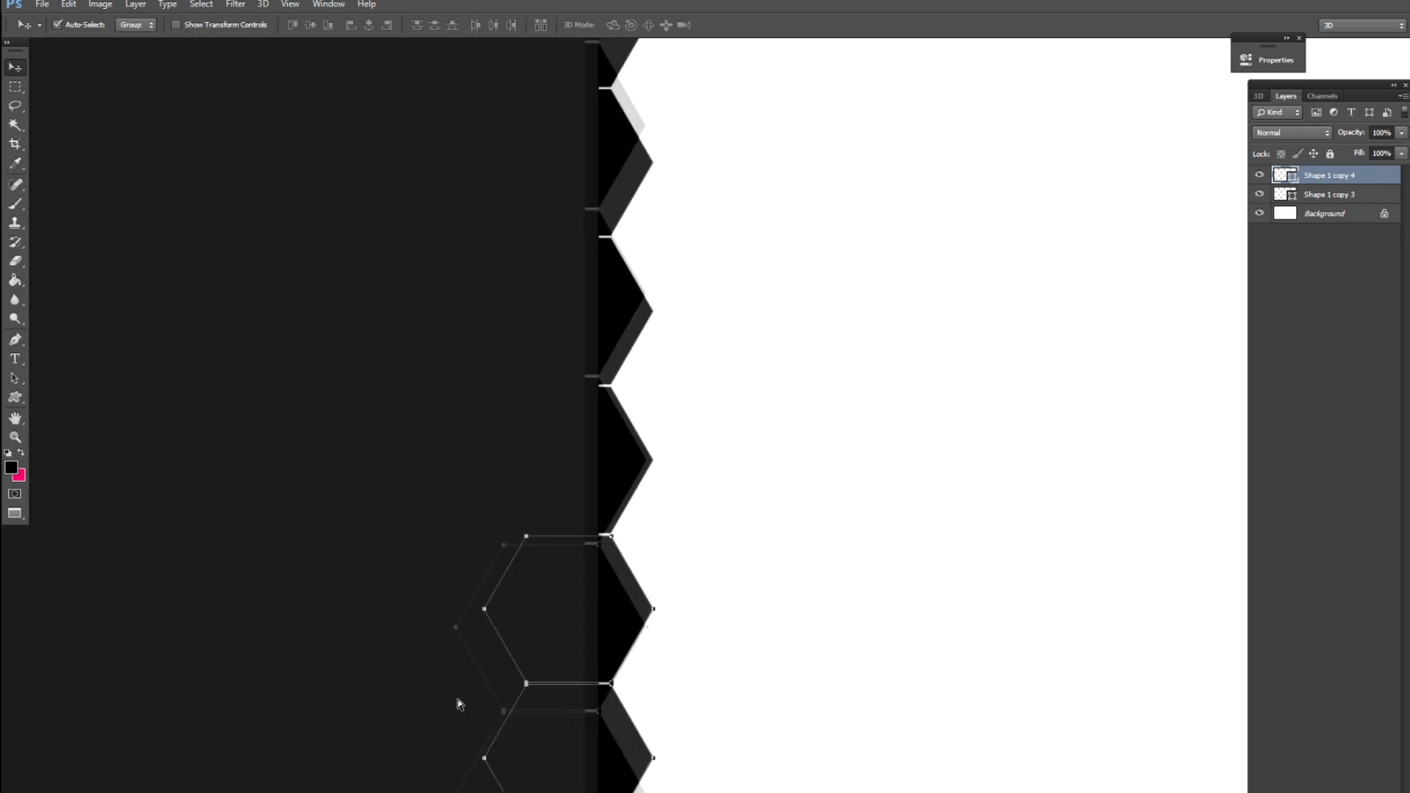
Add another copy of the four-hexagon column below the second so the hexagons run past the canvas's bottom edge.
left_click_drag(348, 670, 548, 671)
key("ctrl+plus")
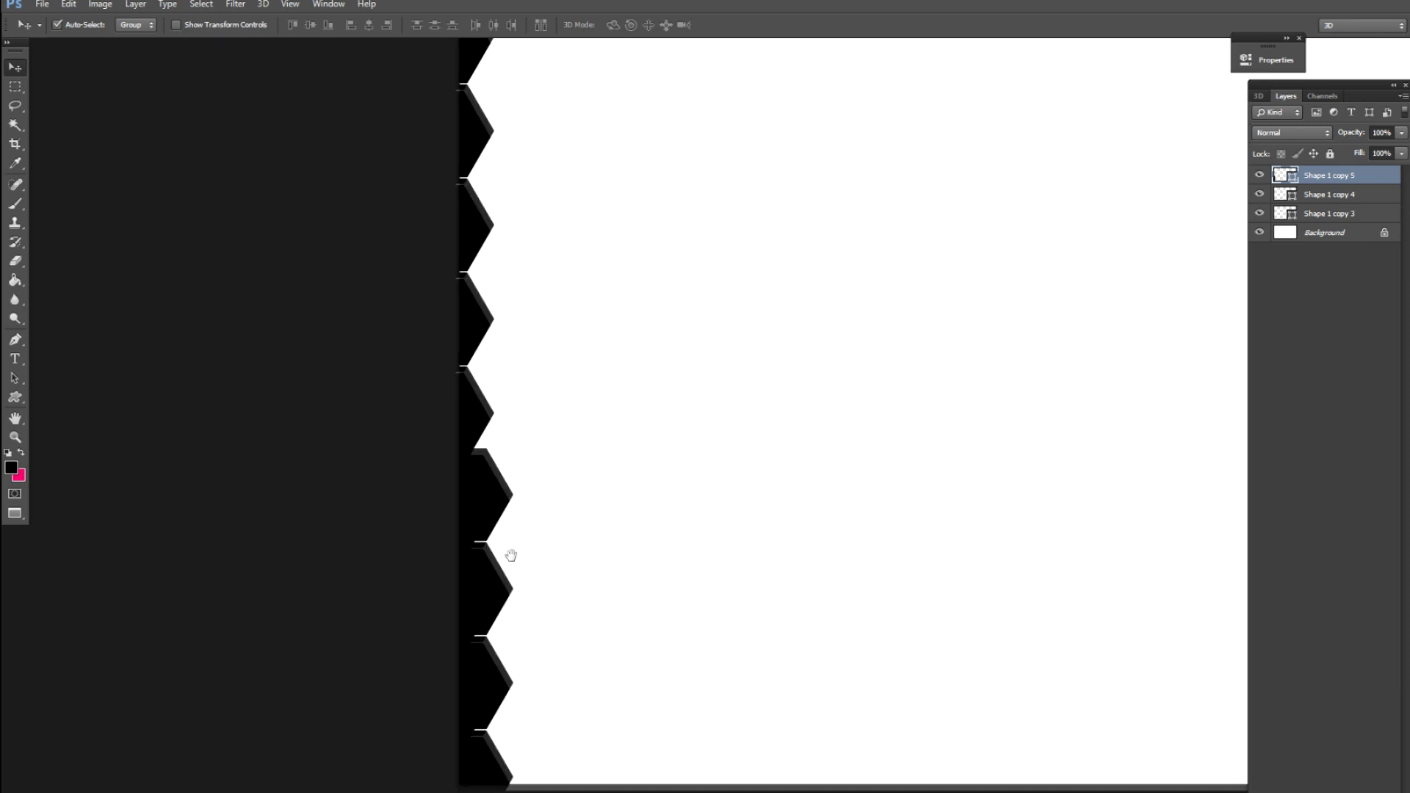
left_click_drag(492, 474, 746, 309)
key("ctrl+plus")
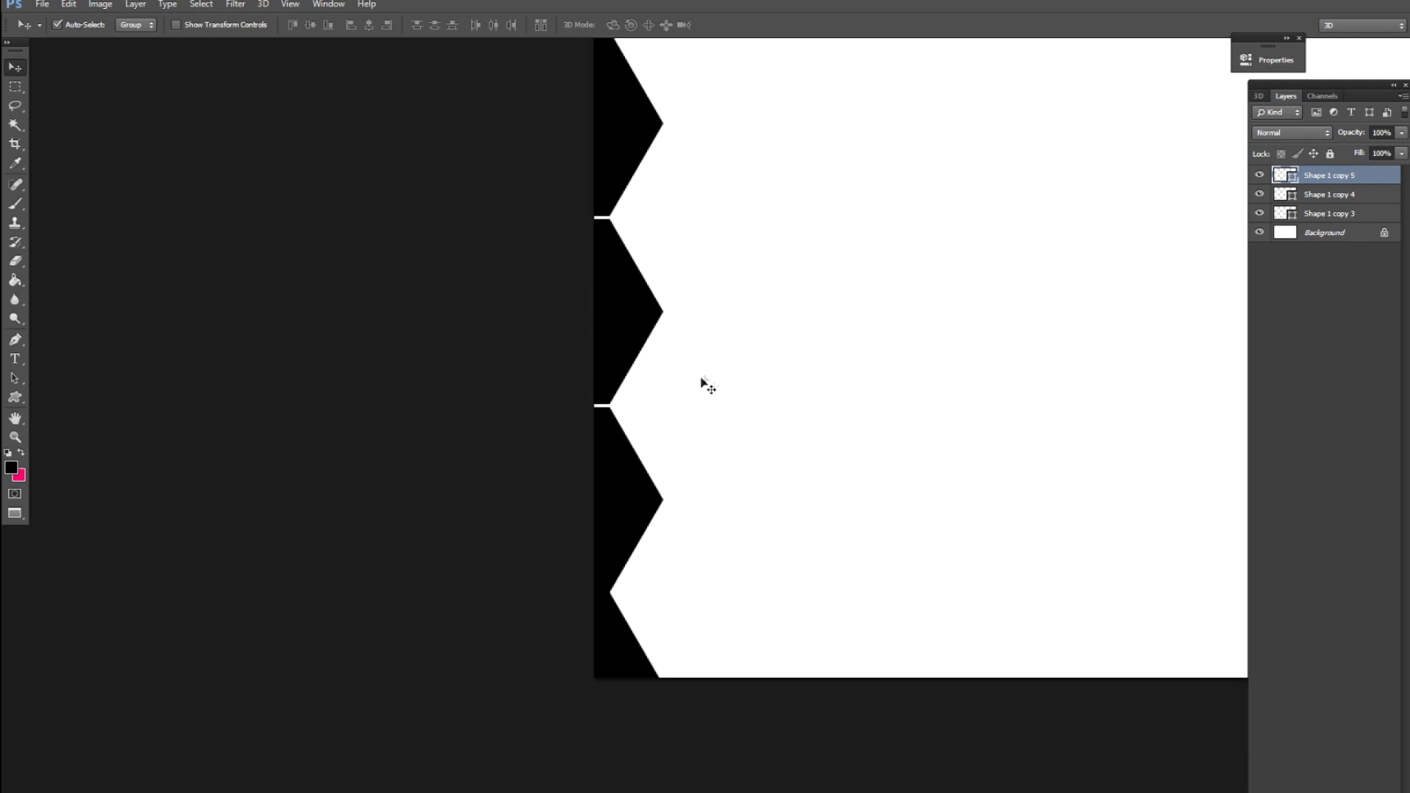
Nudge the lowest column copy vertically so its gap matches the thin gaps between the other hexagons.
key("ctrl+plus")
left_click_drag(617, 639, 598, 466)
left_click_drag(570, 523, 574, 524)
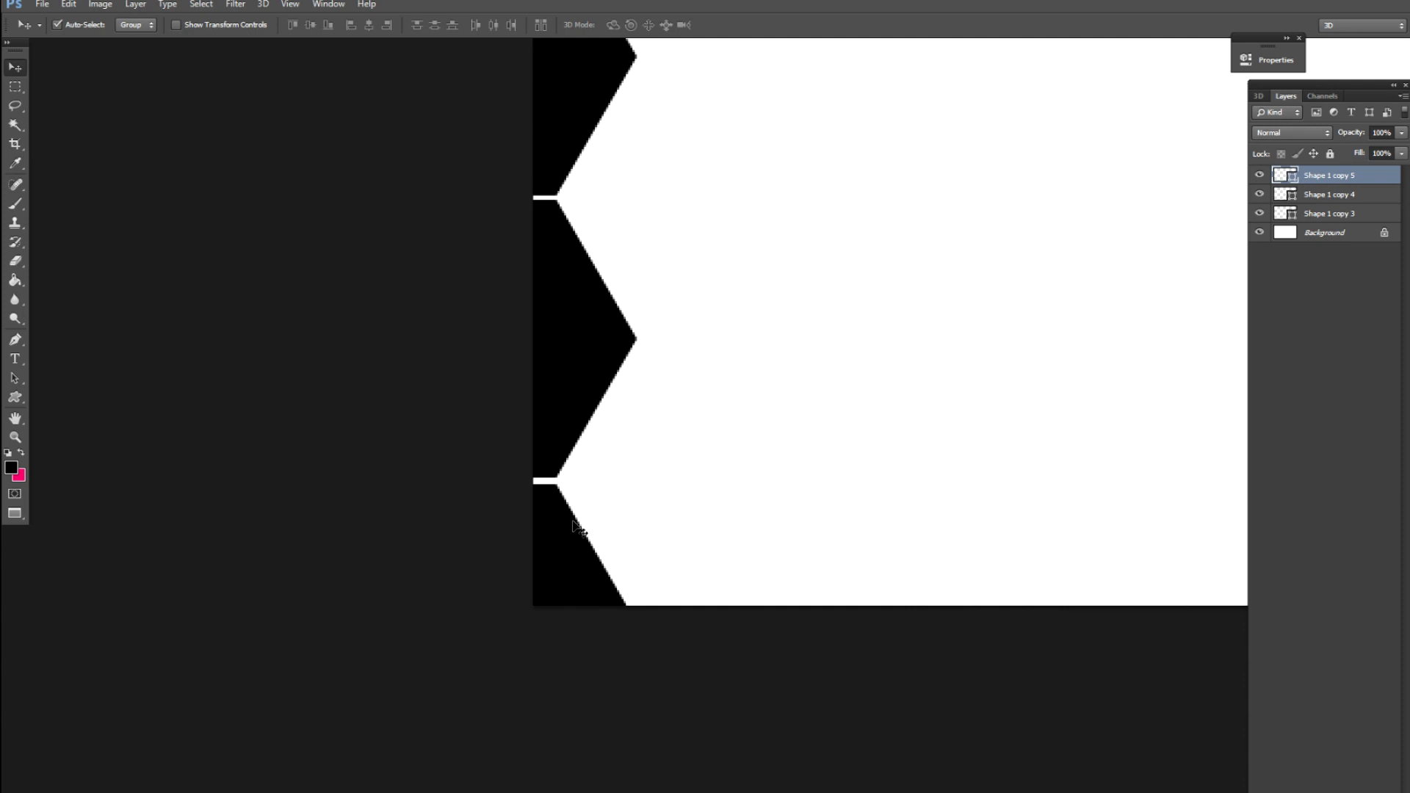
key("Up")
key("Up")
key("Up")
key("Down")
key("Down")
Merge the three hexagon column layers into one full-height column.
key("ctrl+0")
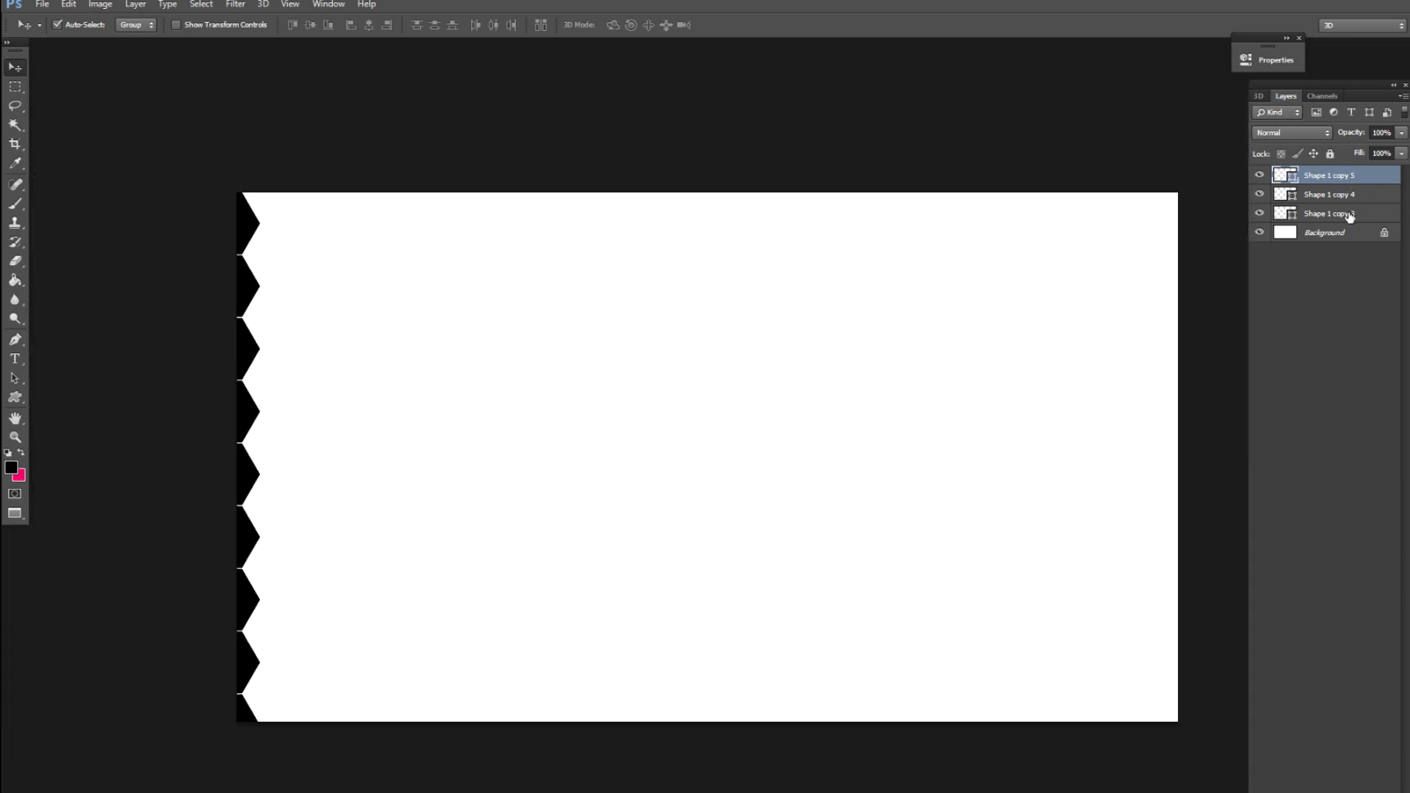
left_click(1349, 216)
left_click(1342, 178, "shift")
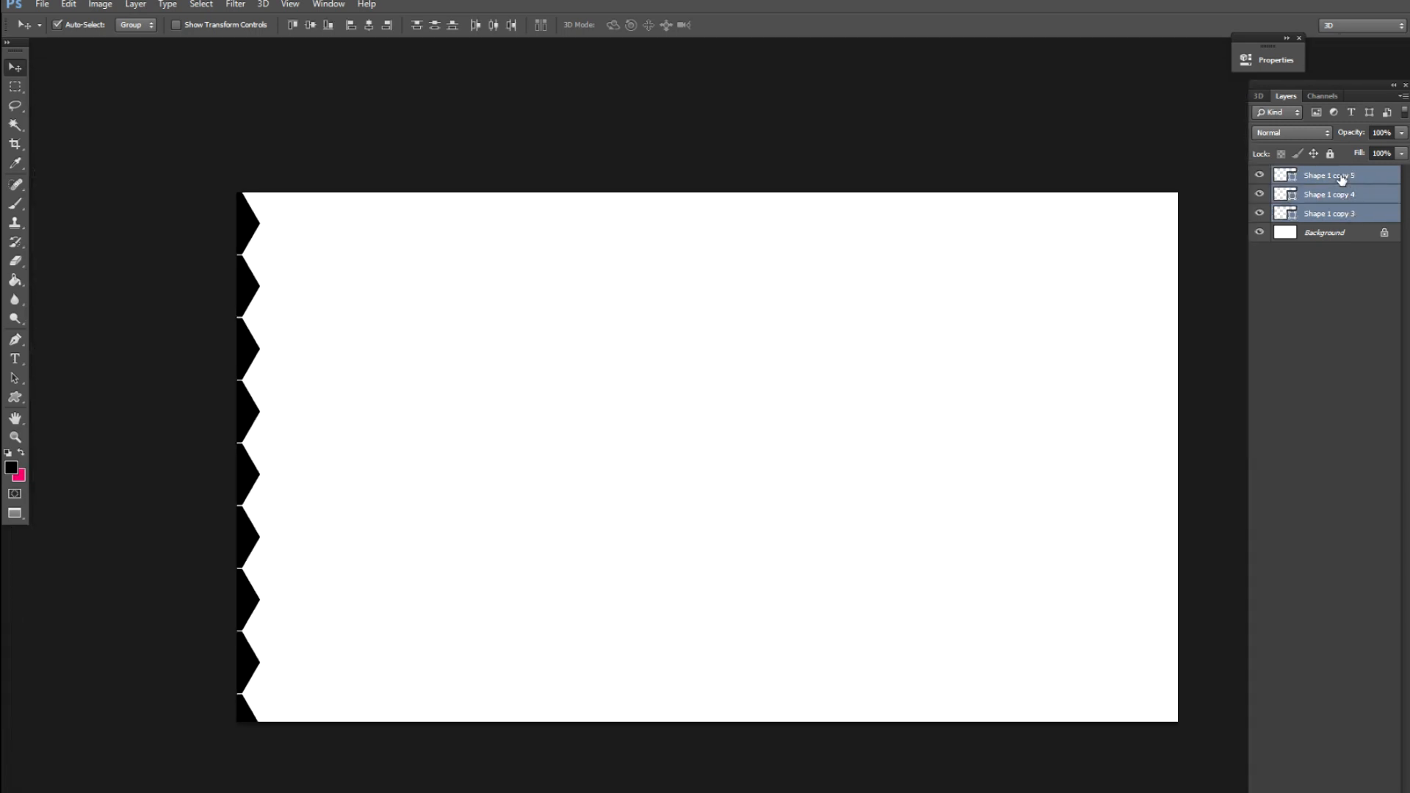
key("ctrl+e")
Duplicate the full-height column and offset the copy rightward and half a hexagon vertically so the two columns interlock.
key("ctrl+j")
left_click_drag(252, 419, 305, 390)
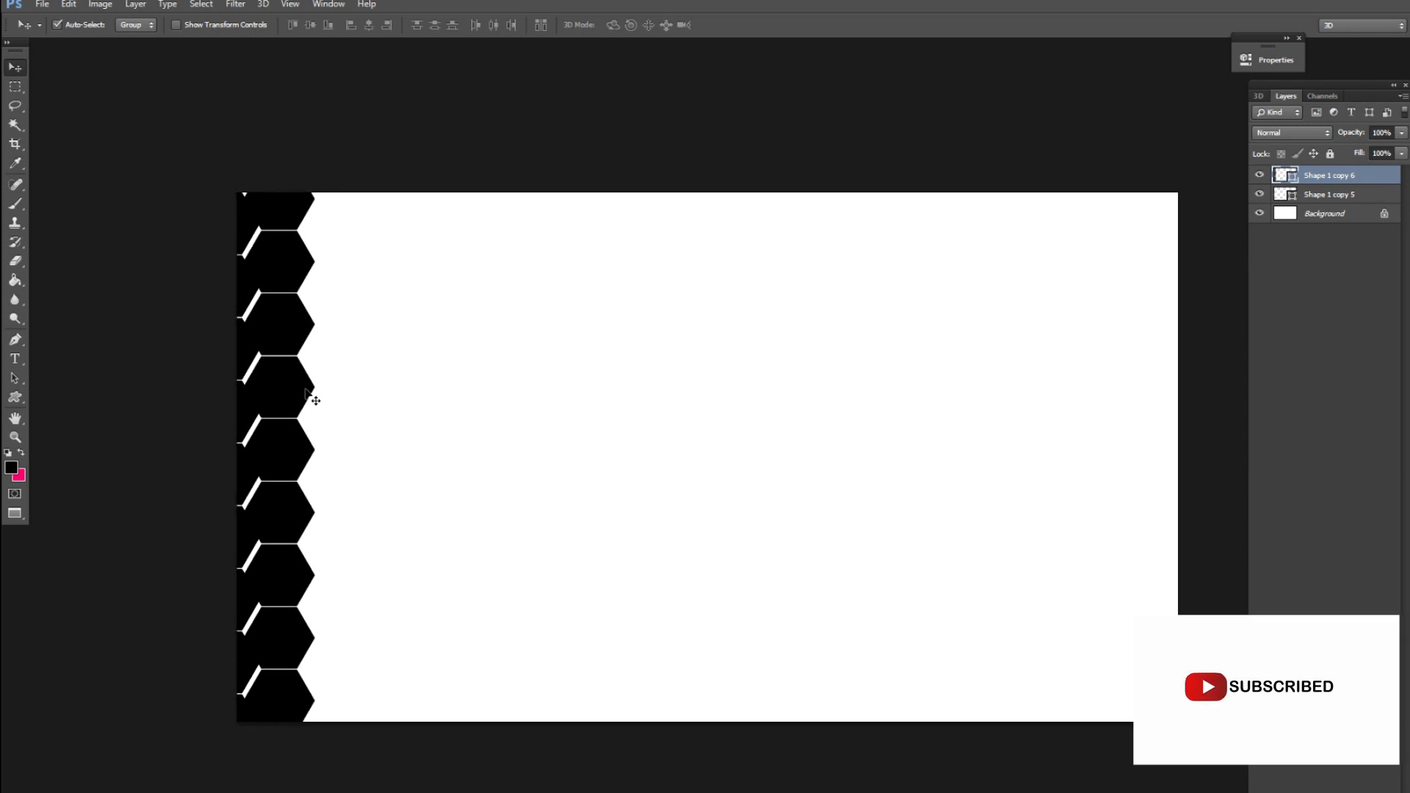
key("ctrl+plus")
left_click_drag(206, 402, 882, 505)
left_click_drag(732, 276, 721, 260)
Nudge the second column horizontally until a thin white line separates its hexagons from the first column.
key("Right")
key("Right")
key("Right")
key("Right")
key("Right")
key("Right")
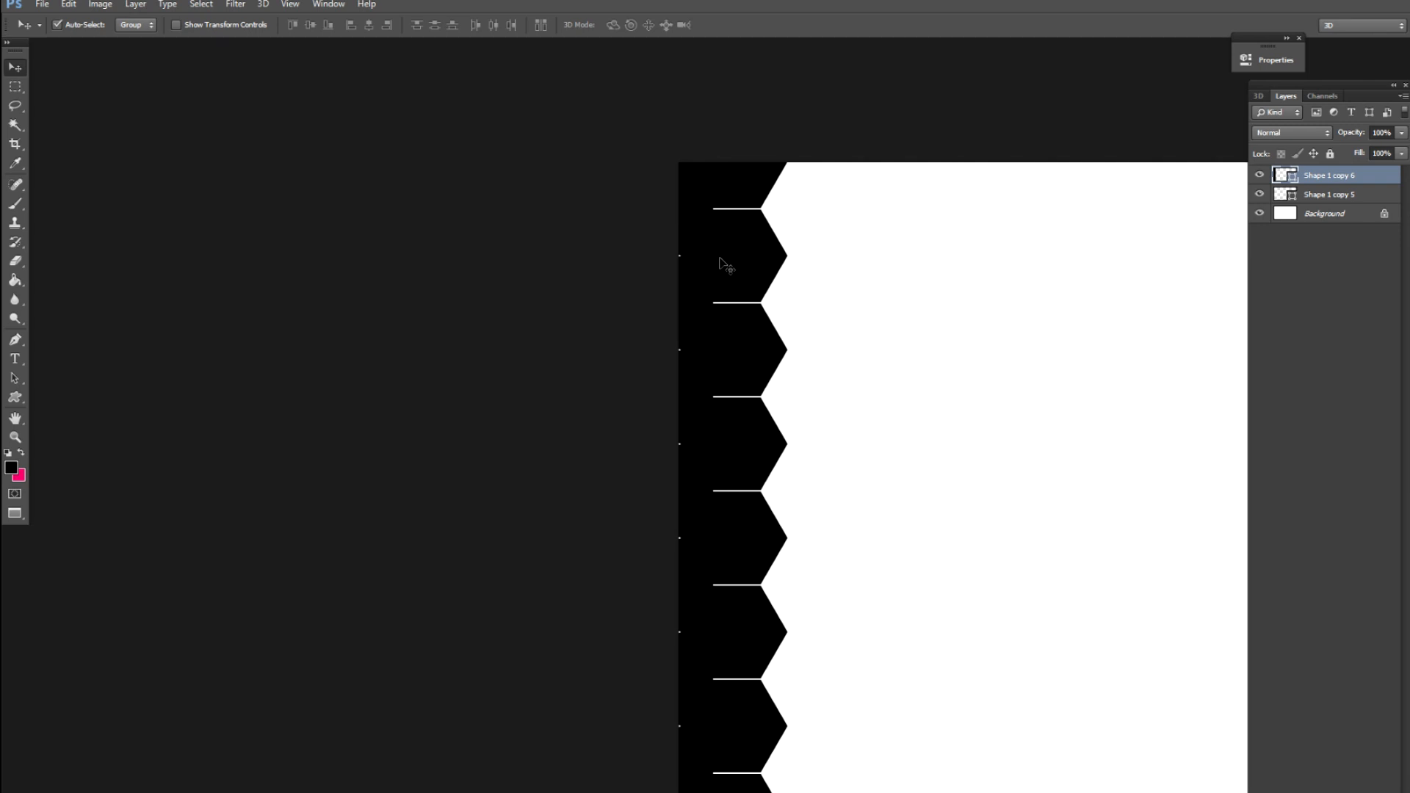
key("Right")
key("Right")
key("Right")
key("Right")
key("Right")
key("Right")
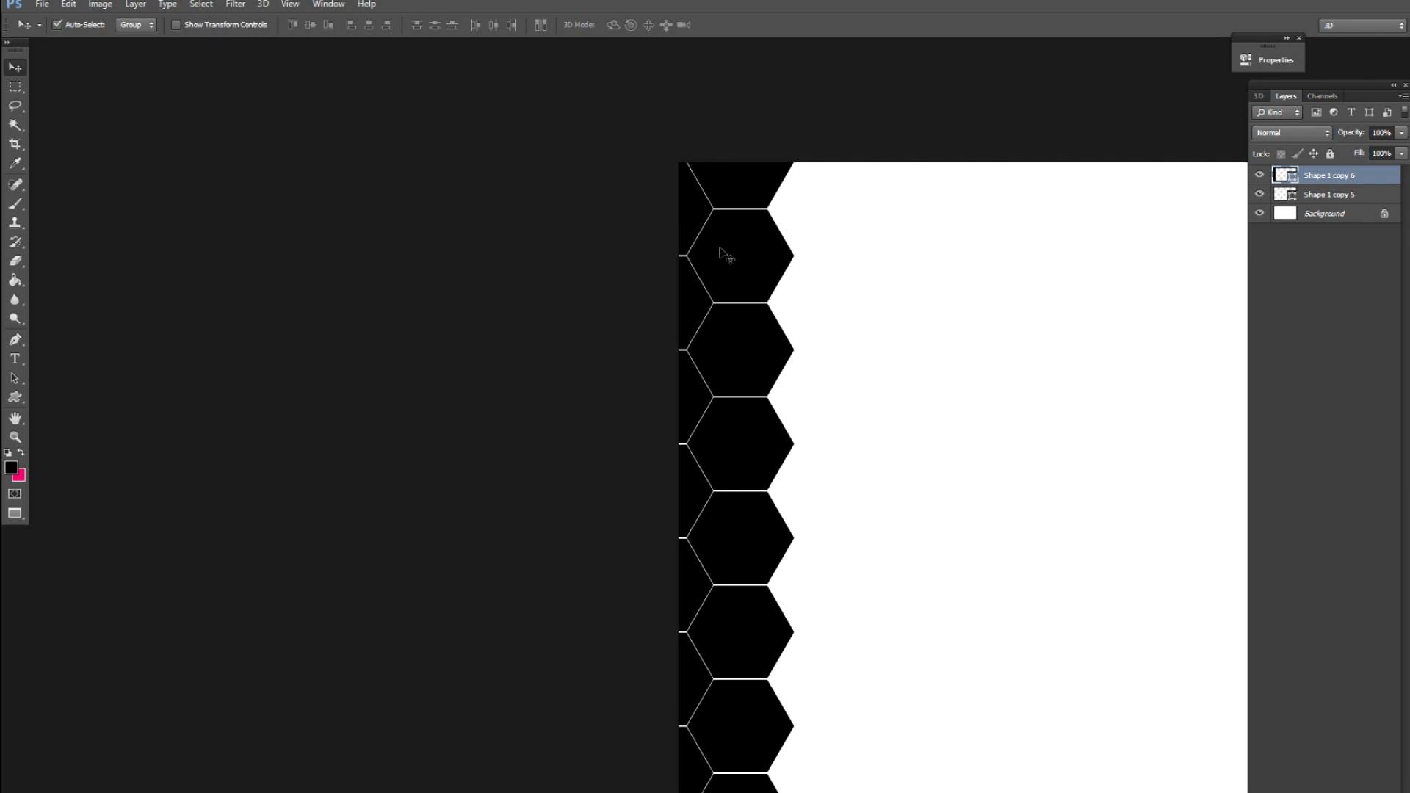
key("Left")
key("Left")
key("Left")
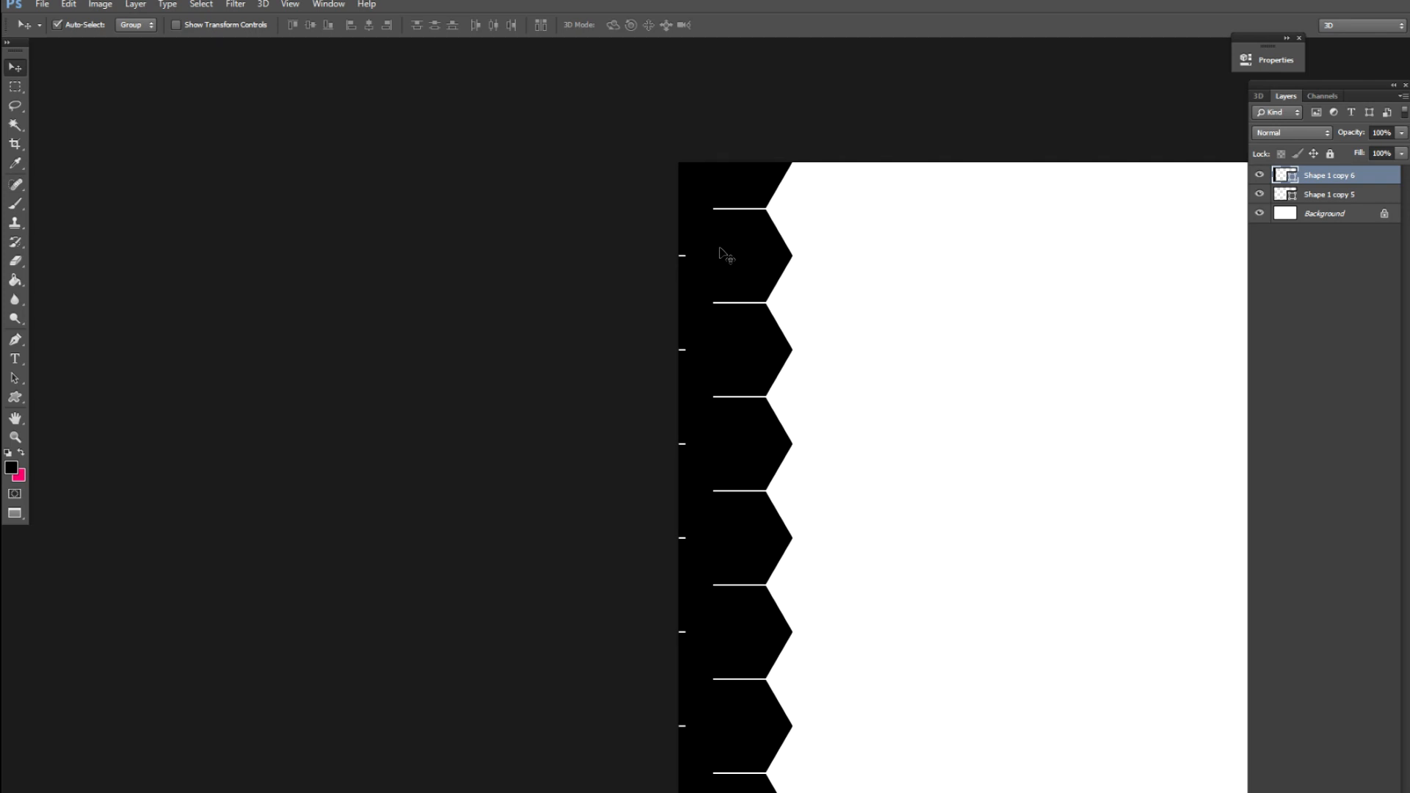
key("Right")
key("Right")
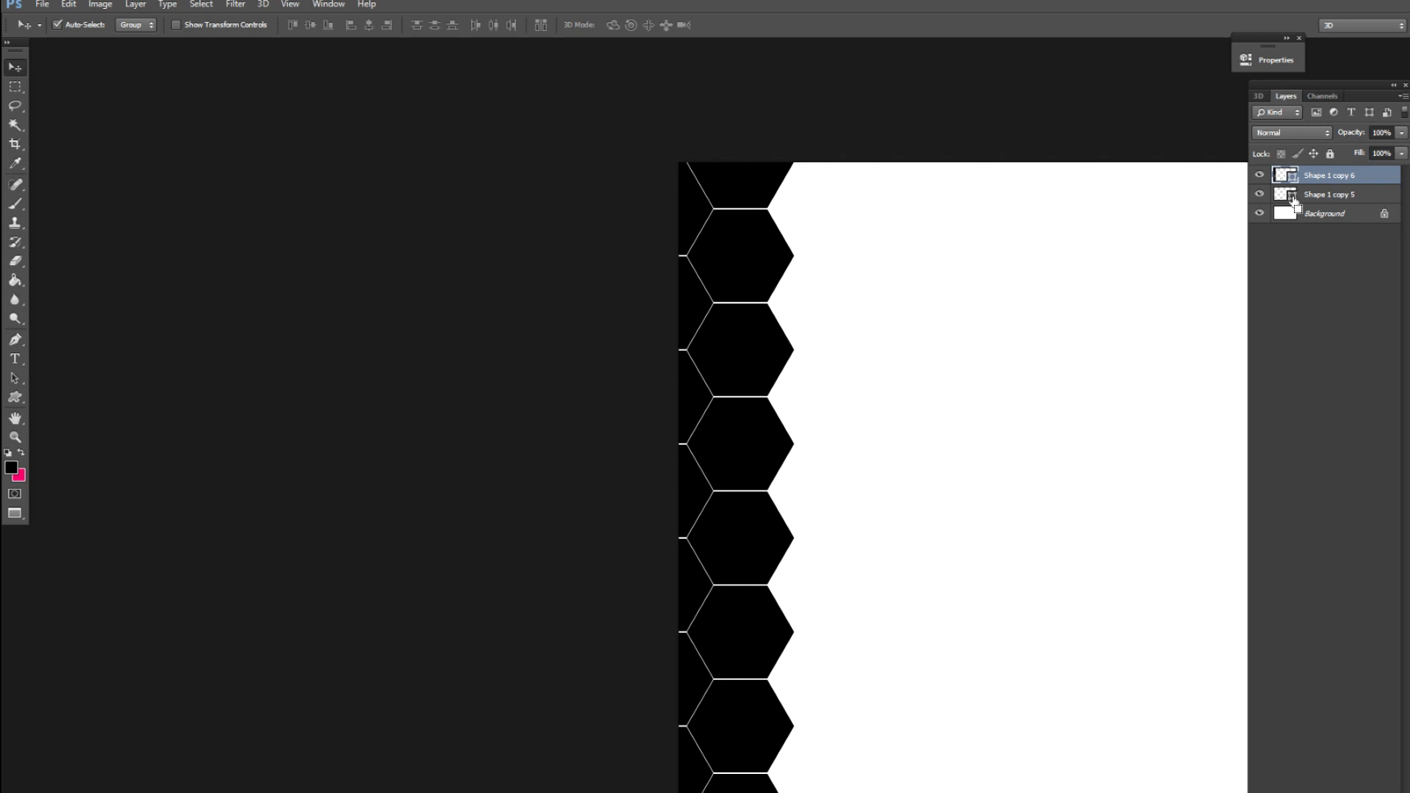
Merge the two interlocking hexagon column layers into one layer.
left_click(1318, 195)
left_click(1322, 179, "shift")
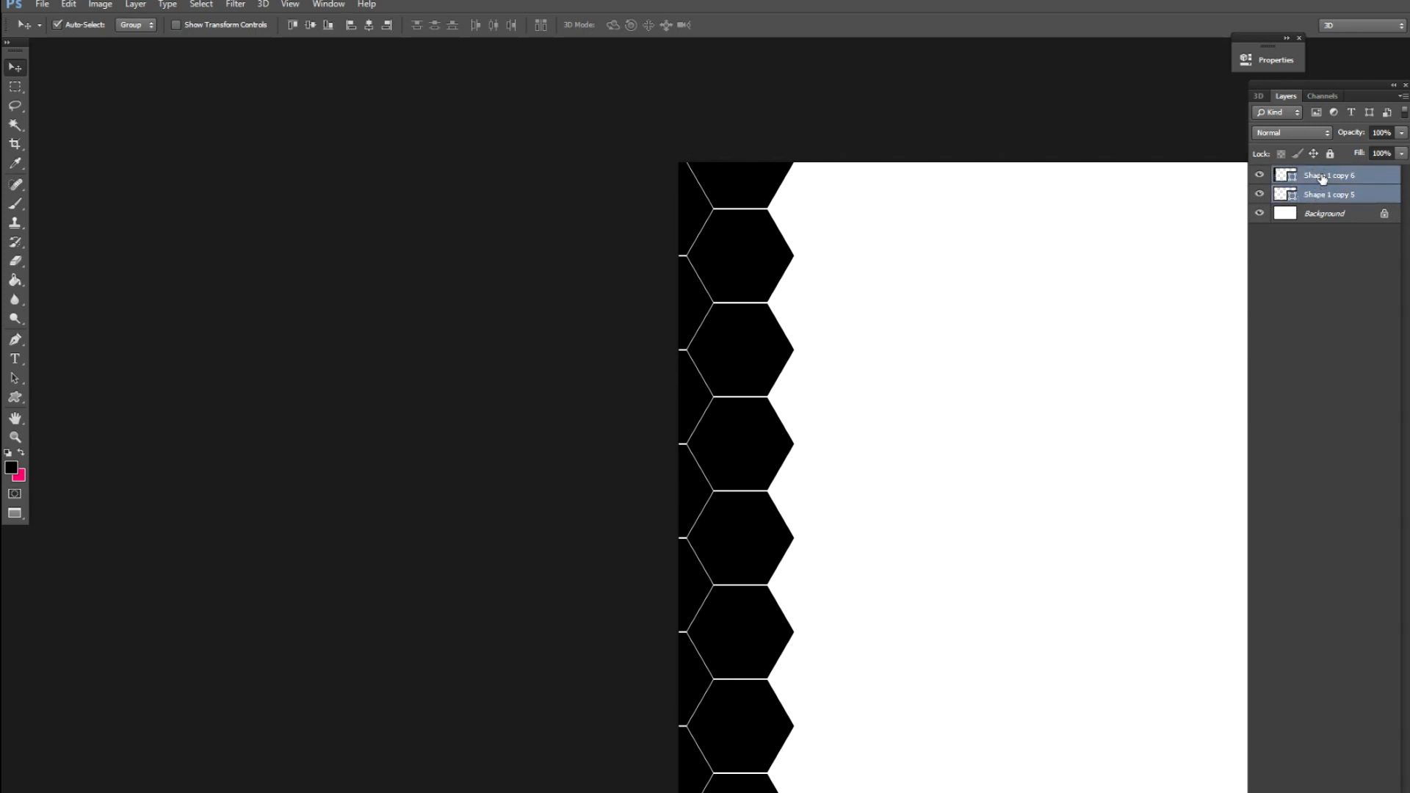
key("ctrl+e")
Duplicate the merged column pair to its right and nudge the copy horizontally until a thin white line separates the pairs.
left_click_drag(724, 346, 885, 351)
key("Left")
key("Left")
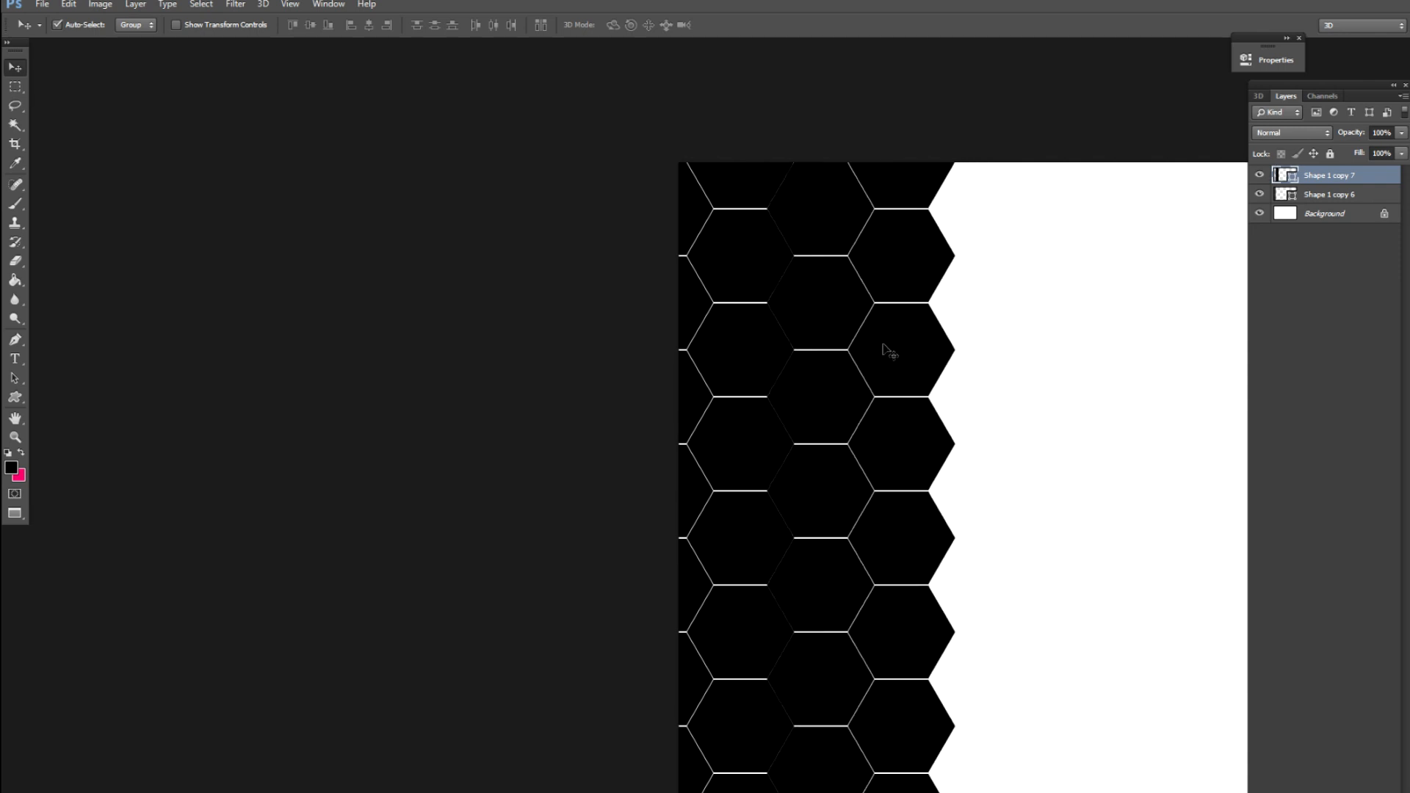
key("Right")
key("Right")
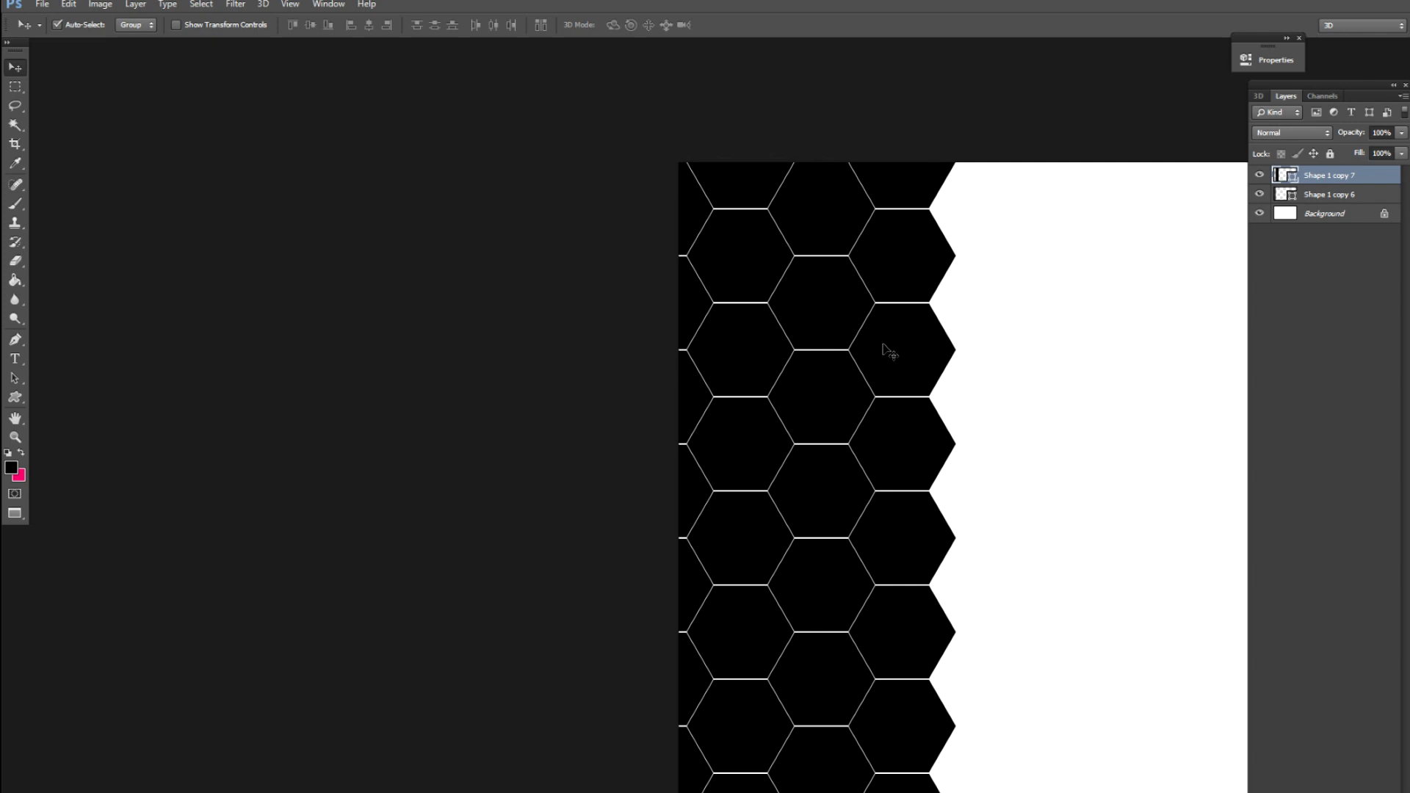
Merge both column-pair layers into a single block of four columns.
left_click(1318, 202)
left_click(1317, 179, "shift")
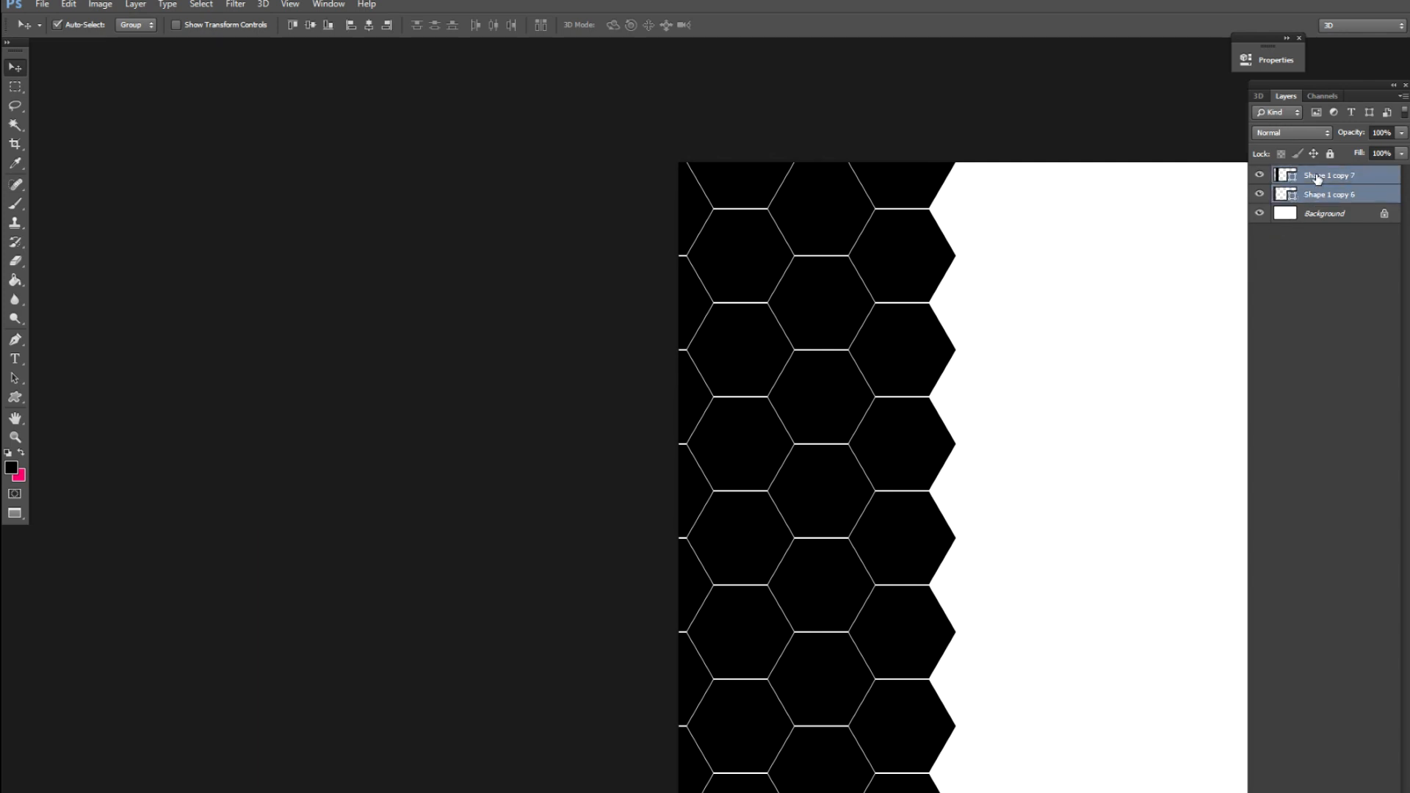
key("ctrl+e")
Duplicate the four-column block to its right and nudge the copy horizontally until its gap matches the other thin white lines.
left_click_drag(923, 341, 731, 292, "alt")
left_click_drag(612, 270, 690, 266)
key("Left")
key("Left")
key("Left")
key("Left")
key("Left")
key("Left")
key("Left")
key("Right")
key("Right")
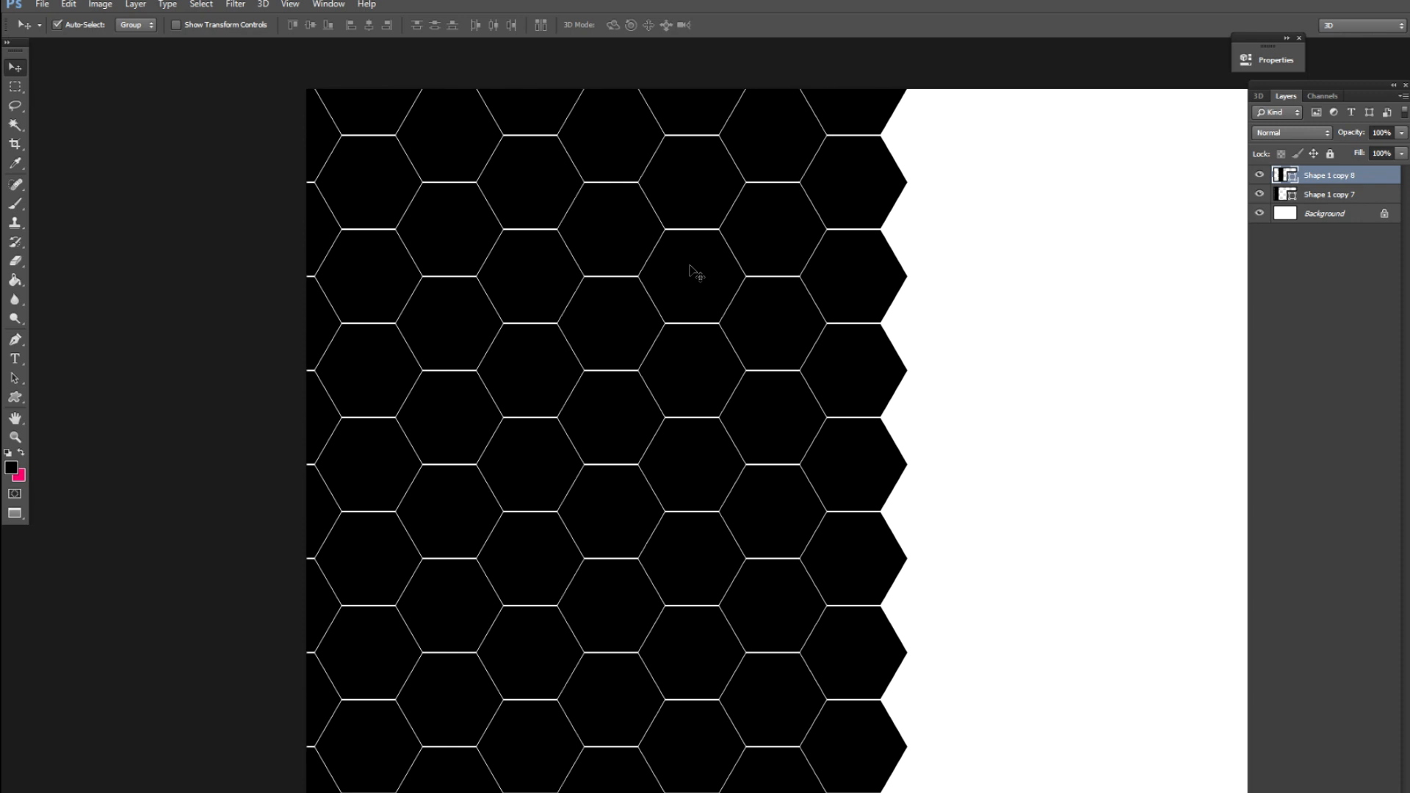
Merge the two hexagon blocks, duplicate the result to its right, and nudge the copy until the thin white gap matches.
left_click(1298, 196, "shift")
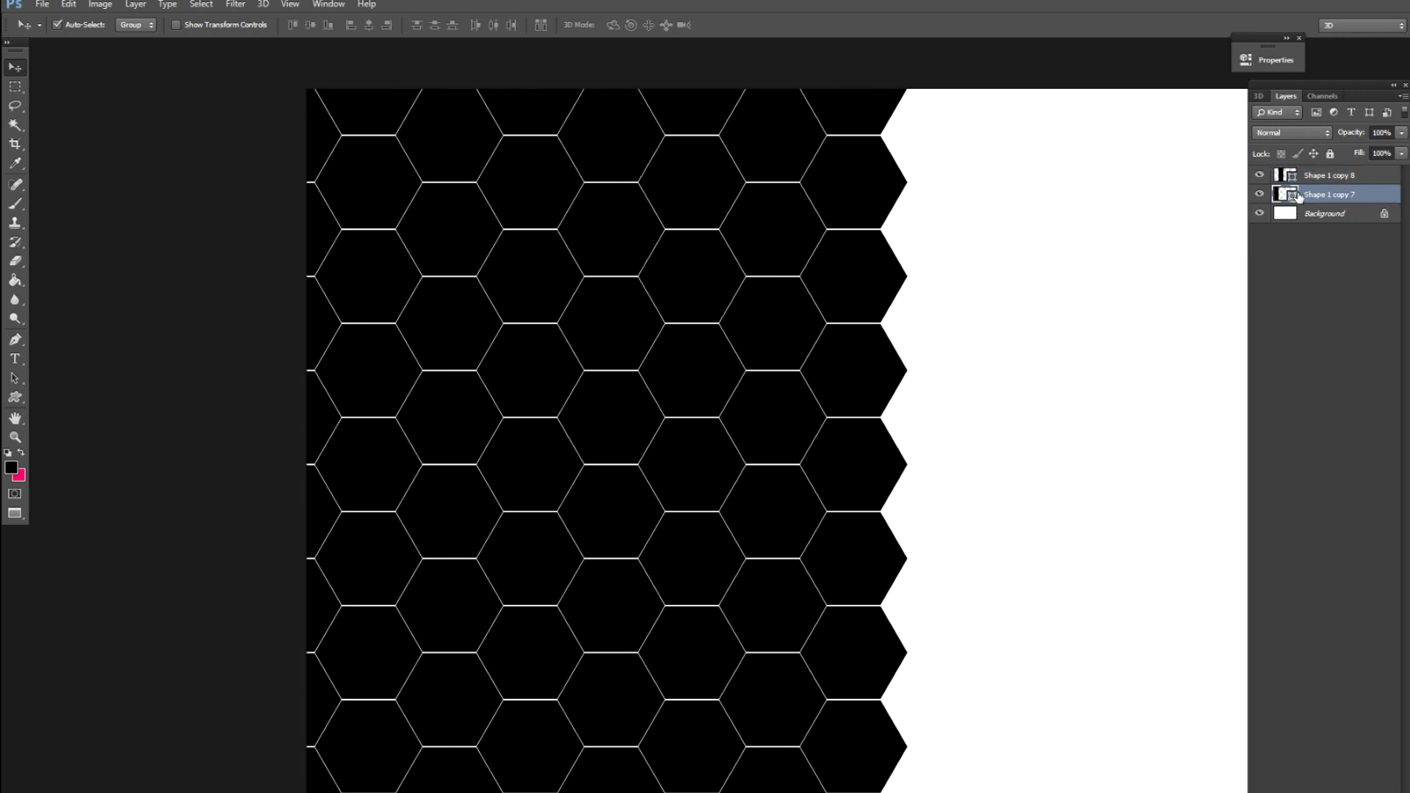
key("ctrl+e")
left_click_drag(956, 287, 874, 364)
left_click_drag(466, 354, 486, 375)
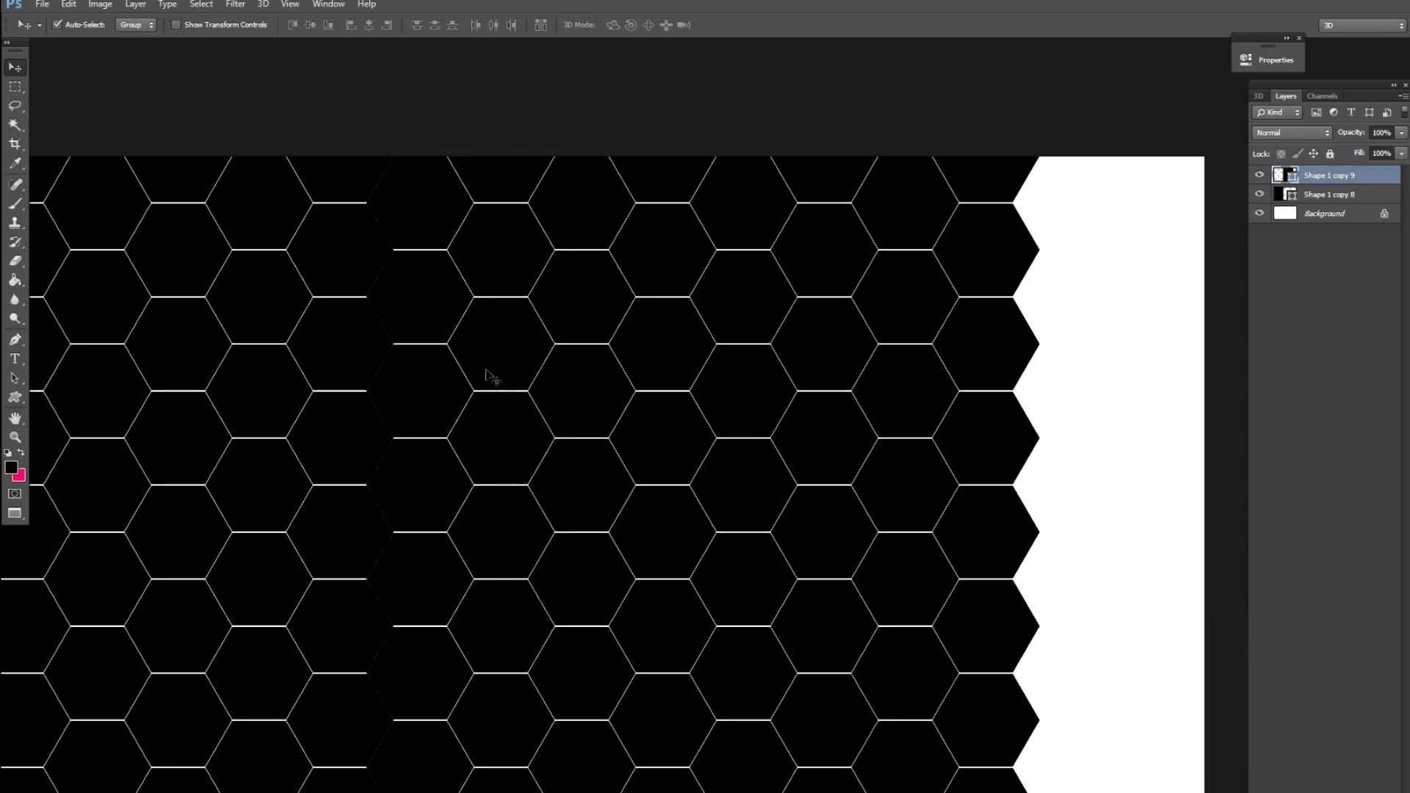
key("Left")
key("Right")
key("Right")
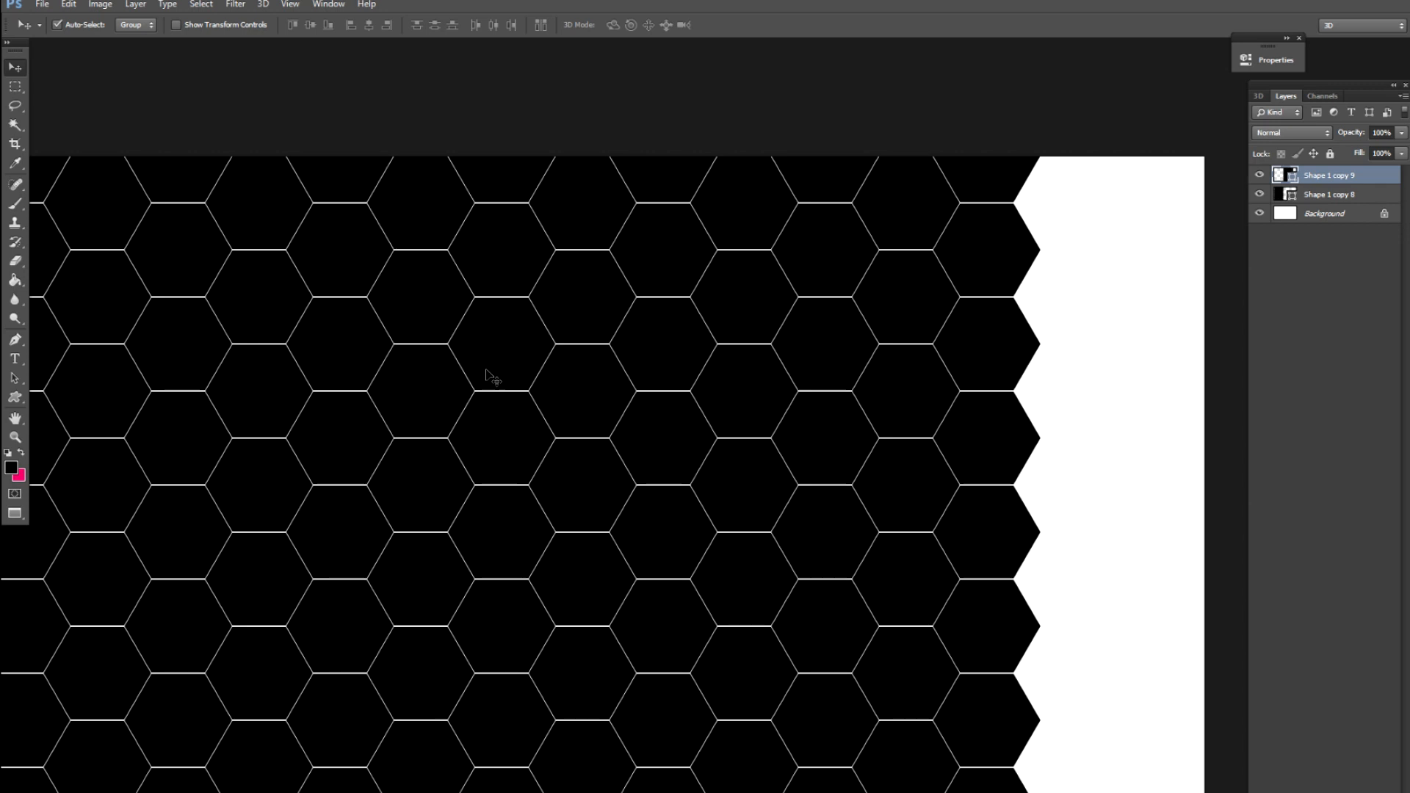
Merge the two wide hexagon pattern layers, Shape 1 copy 8 and Shape 1 copy 9, into one.
key("ctrl+minus")
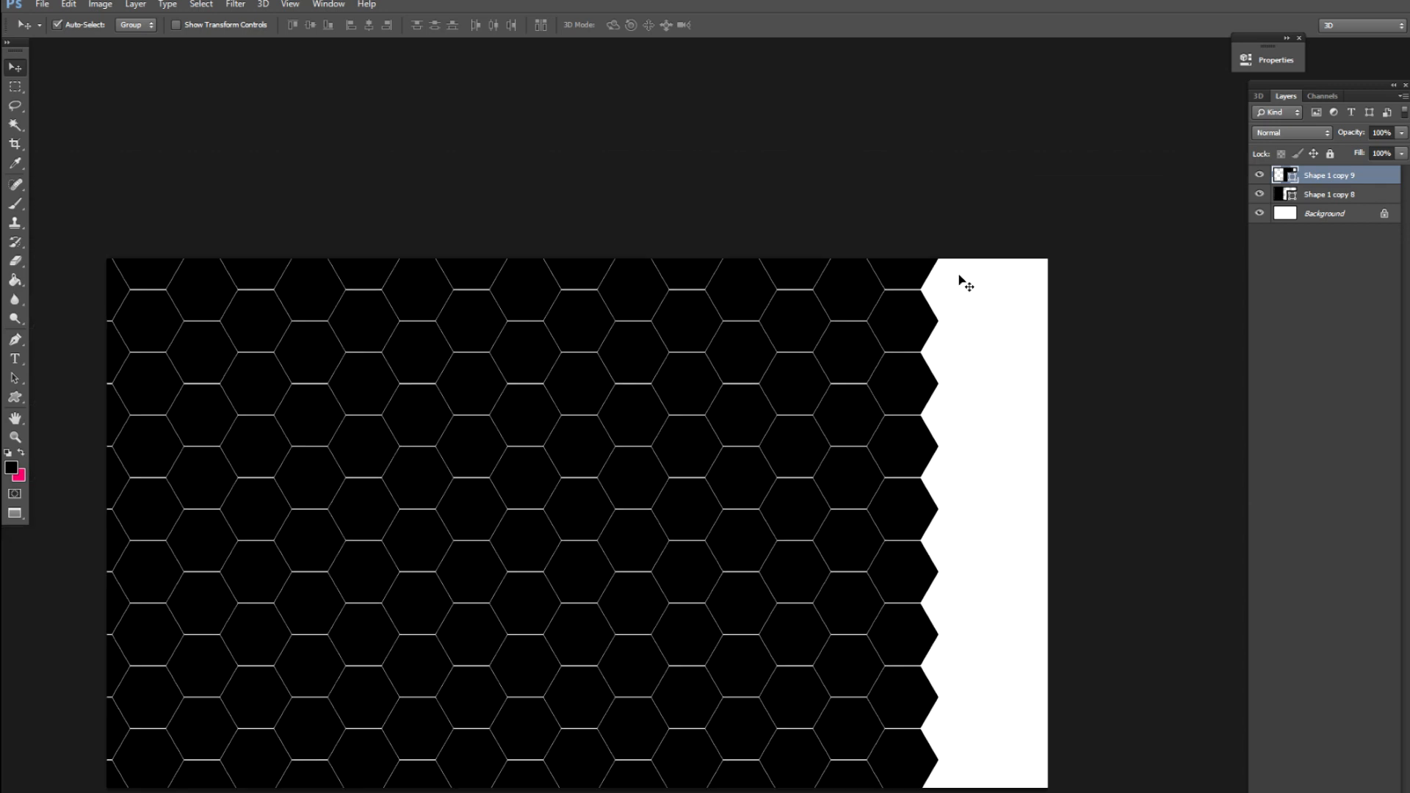
left_click(1315, 195)
left_click(1313, 178, "shift")
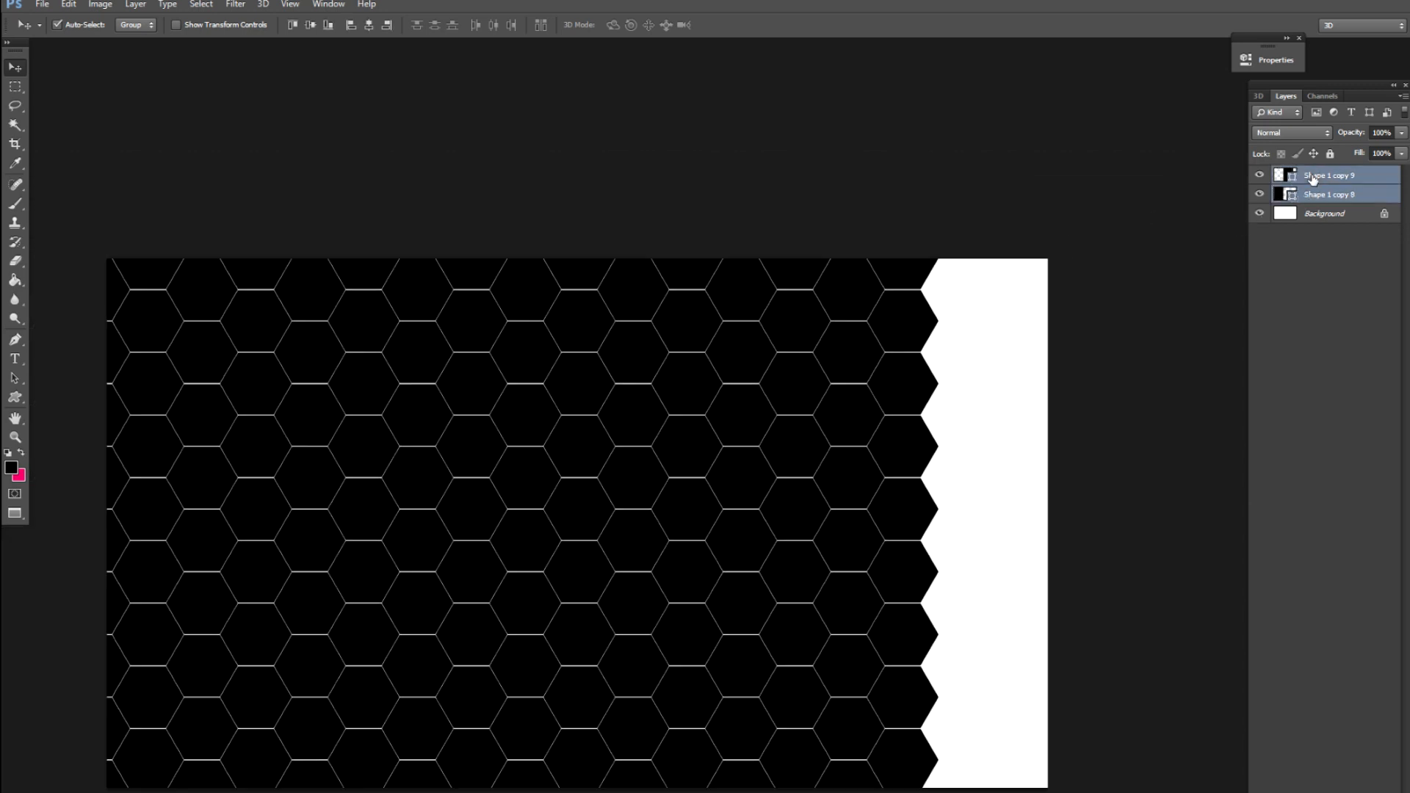
key("ctrl+e")
Duplicate the merged pattern layer and move the copy rightward to interlock with the original and cover the remaining white strip.
key("ctrl+j")
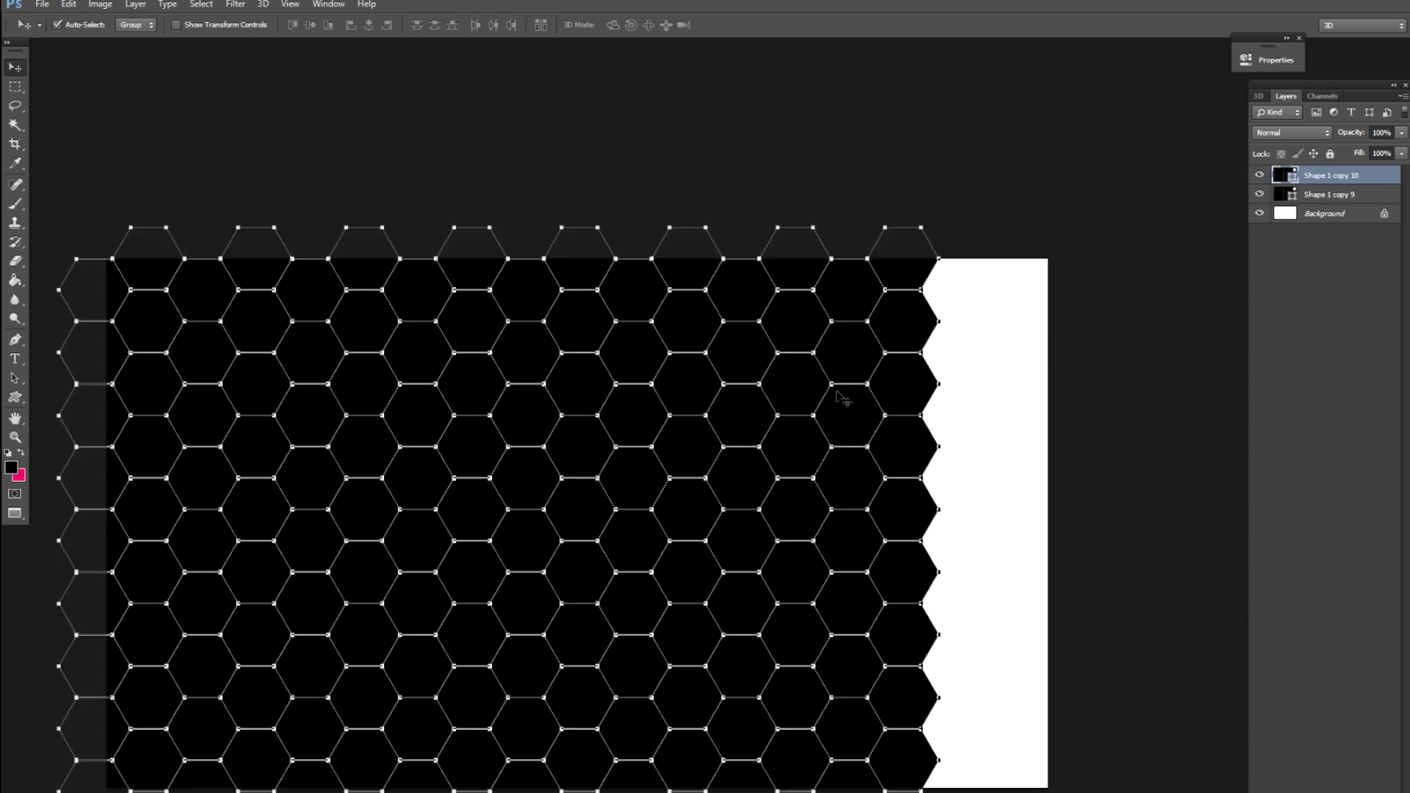
key("ctrl+t")
left_click_drag(520, 495, 1087, 483)
left_click_drag(733, 468, 1058, 477)
mouse_move(966, 453)
left_mouse_down()
mouse_move(972, 464)
mouse_move(963, 458)
left_mouse_up()
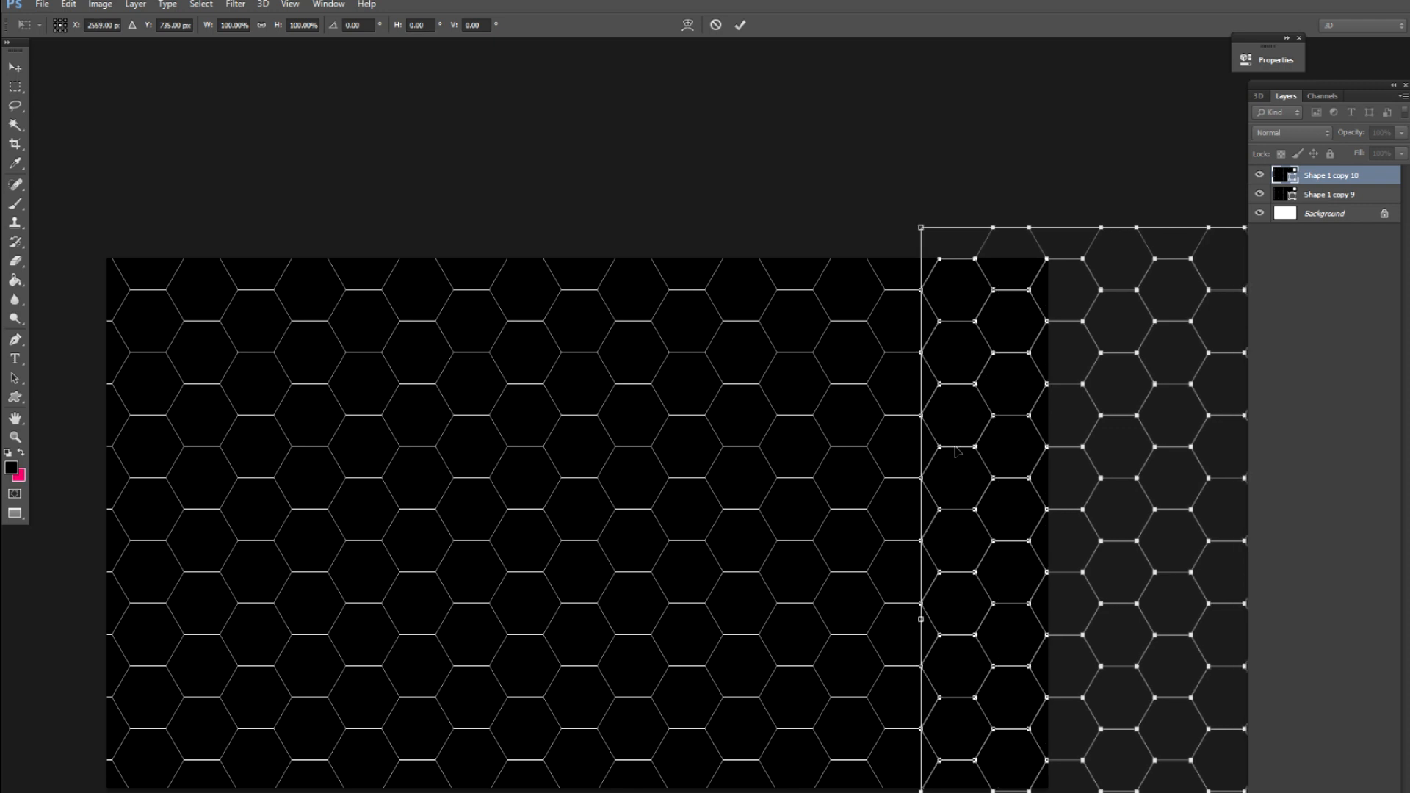
key("Return")
Nudge the pattern layers horizontally until the seam near the canvas's right edge matches the other thin white gaps.
scroll(955, 450, "up", 4)
key("alt+bracketleft")
scroll(325, 556, "down", 2)
scroll(601, 661, "down", 2)
left_click_drag(614, 642, 631, 537)
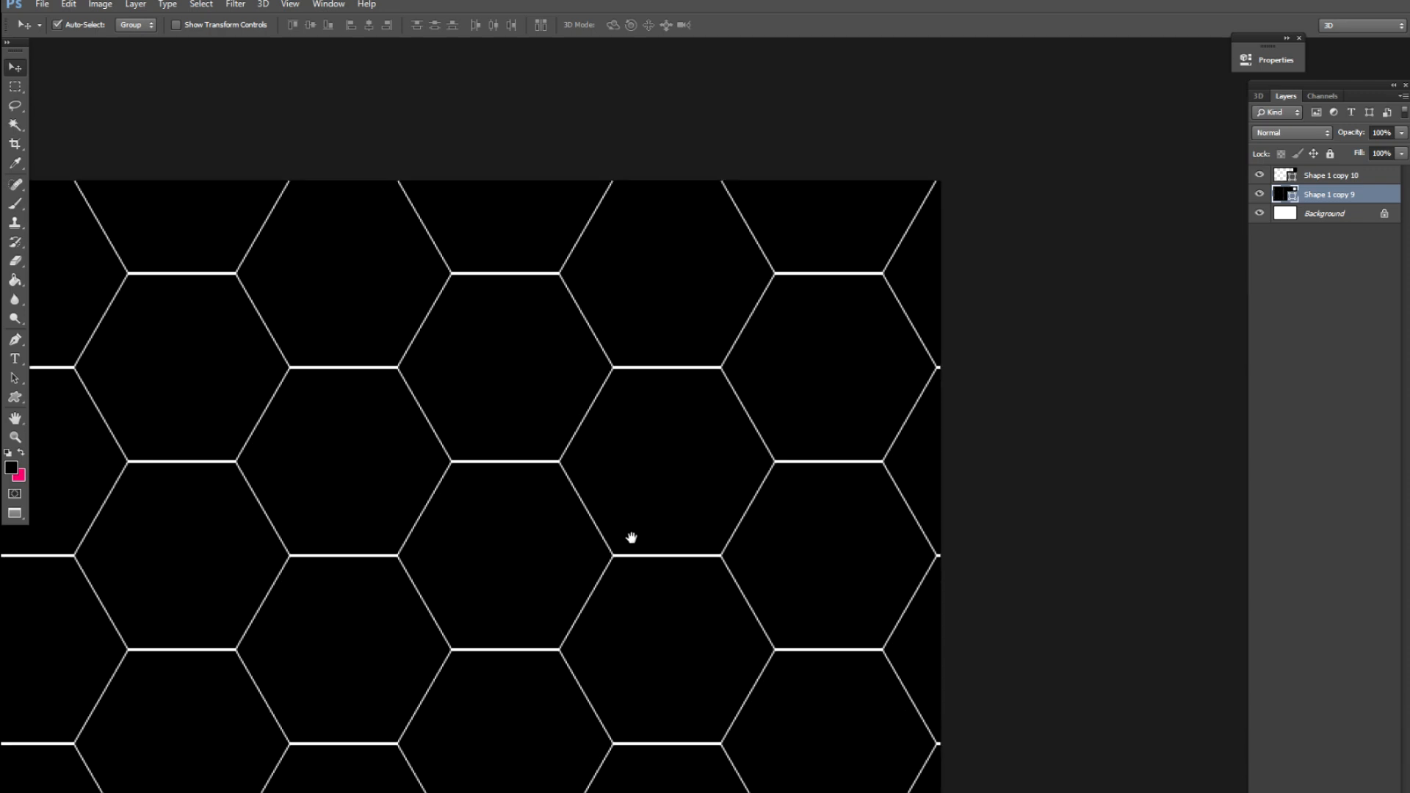
key("Left")
key("Right")
key("Right")
key("Left")
key("alt+bracketright")
key("Left")
Merge the last two pattern layers into one hexagon layer covering the whole canvas.
key("ctrl+minus")
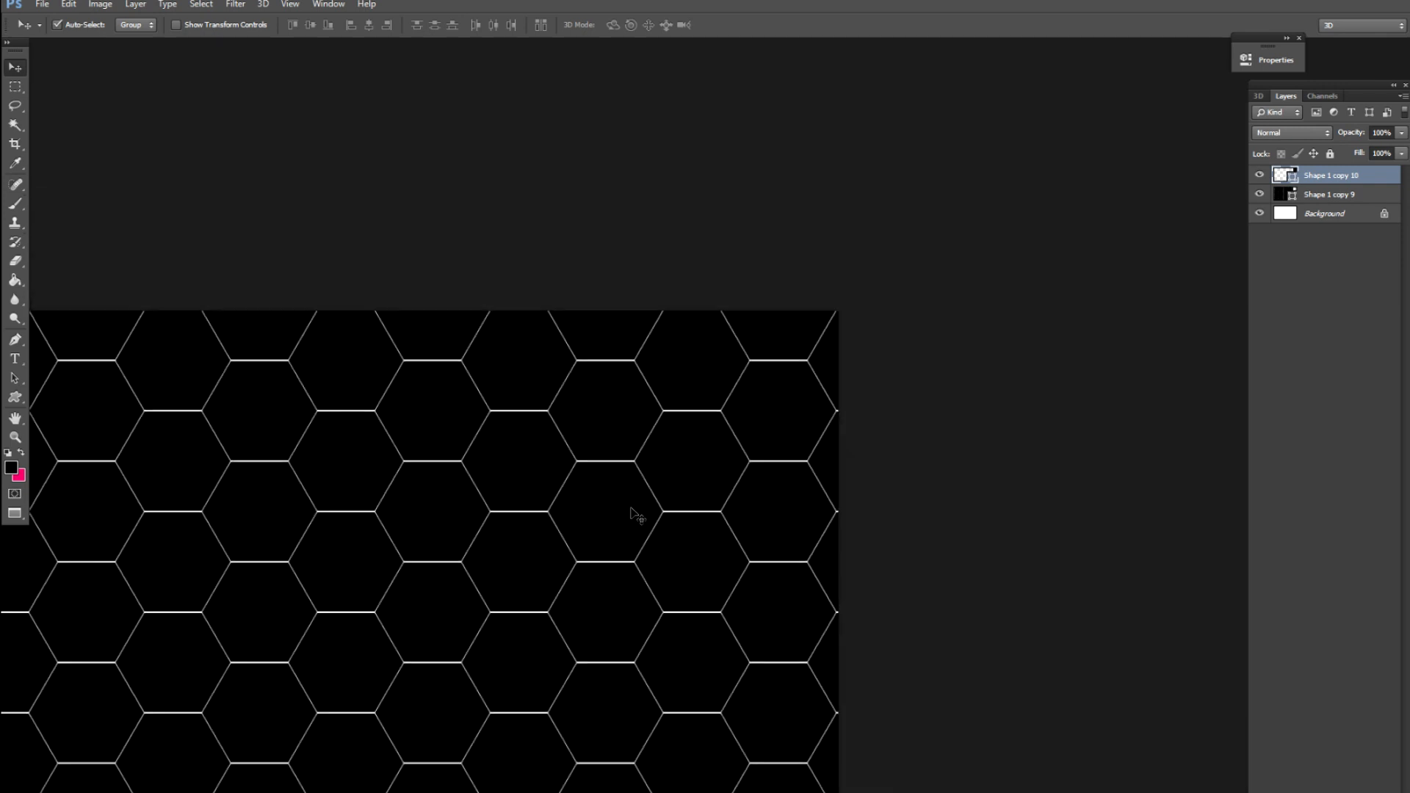
key("ctrl+minus")
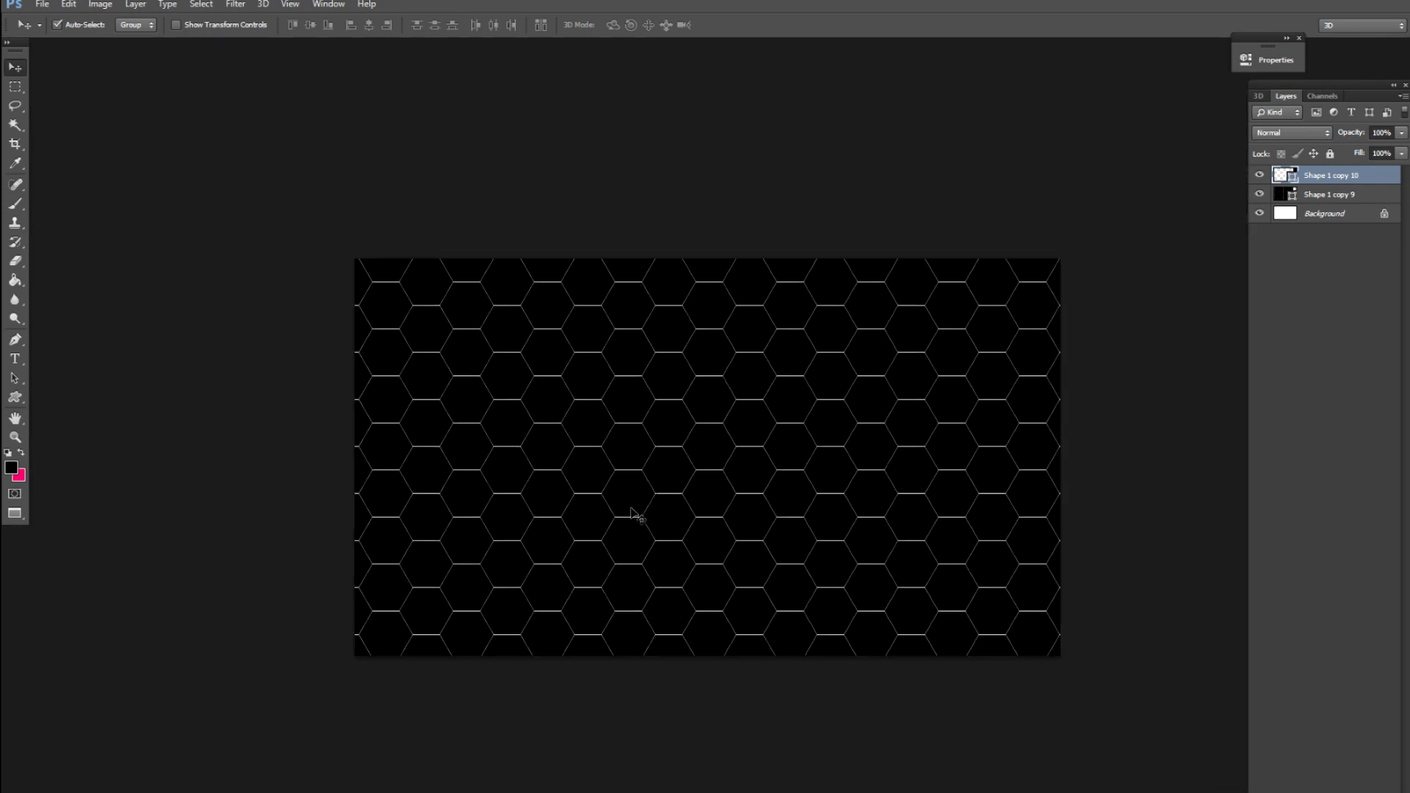
left_click(1335, 200)
left_click(1324, 179, "shift")
key("ctrl+e")
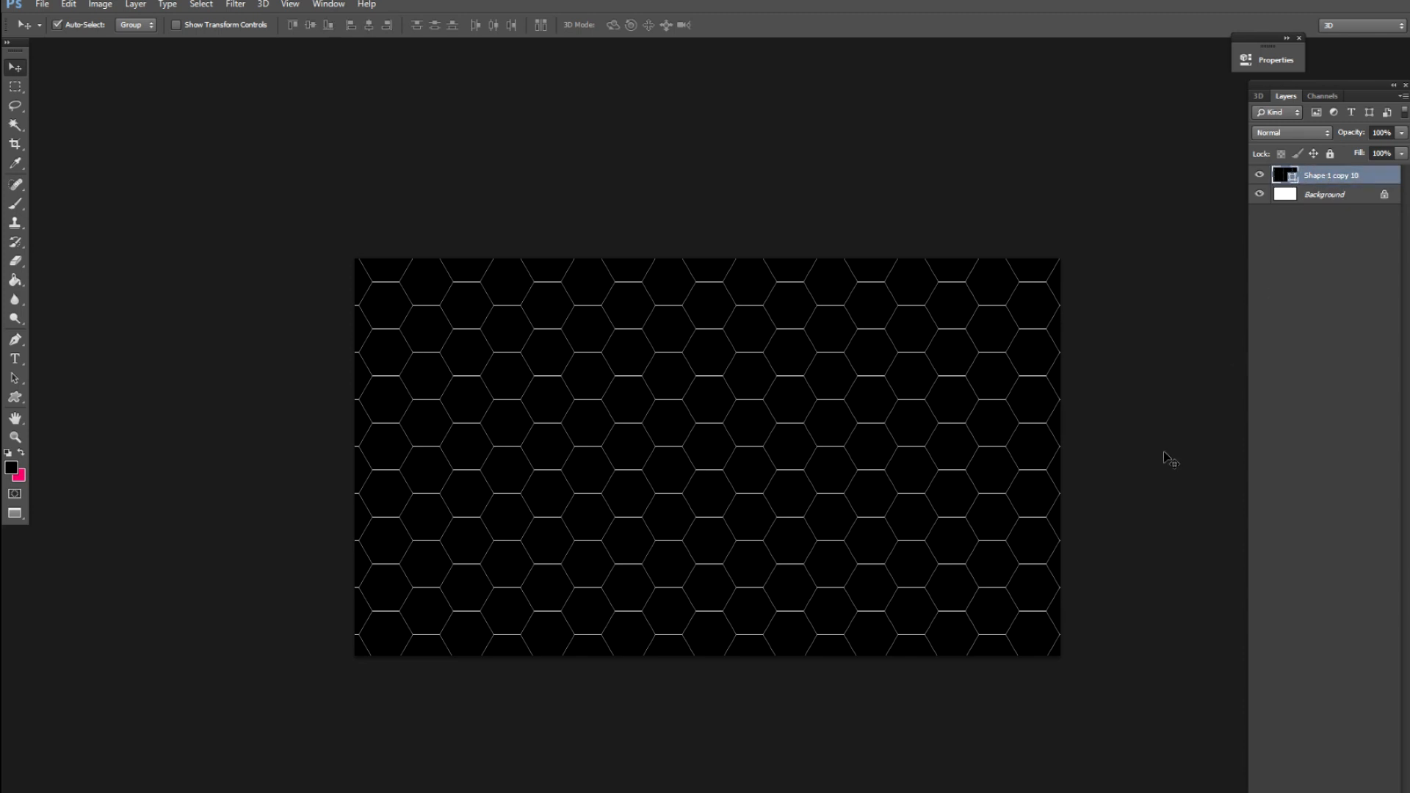
left_click(850, 192)
left_click(885, 355)
left_click(1292, 195)
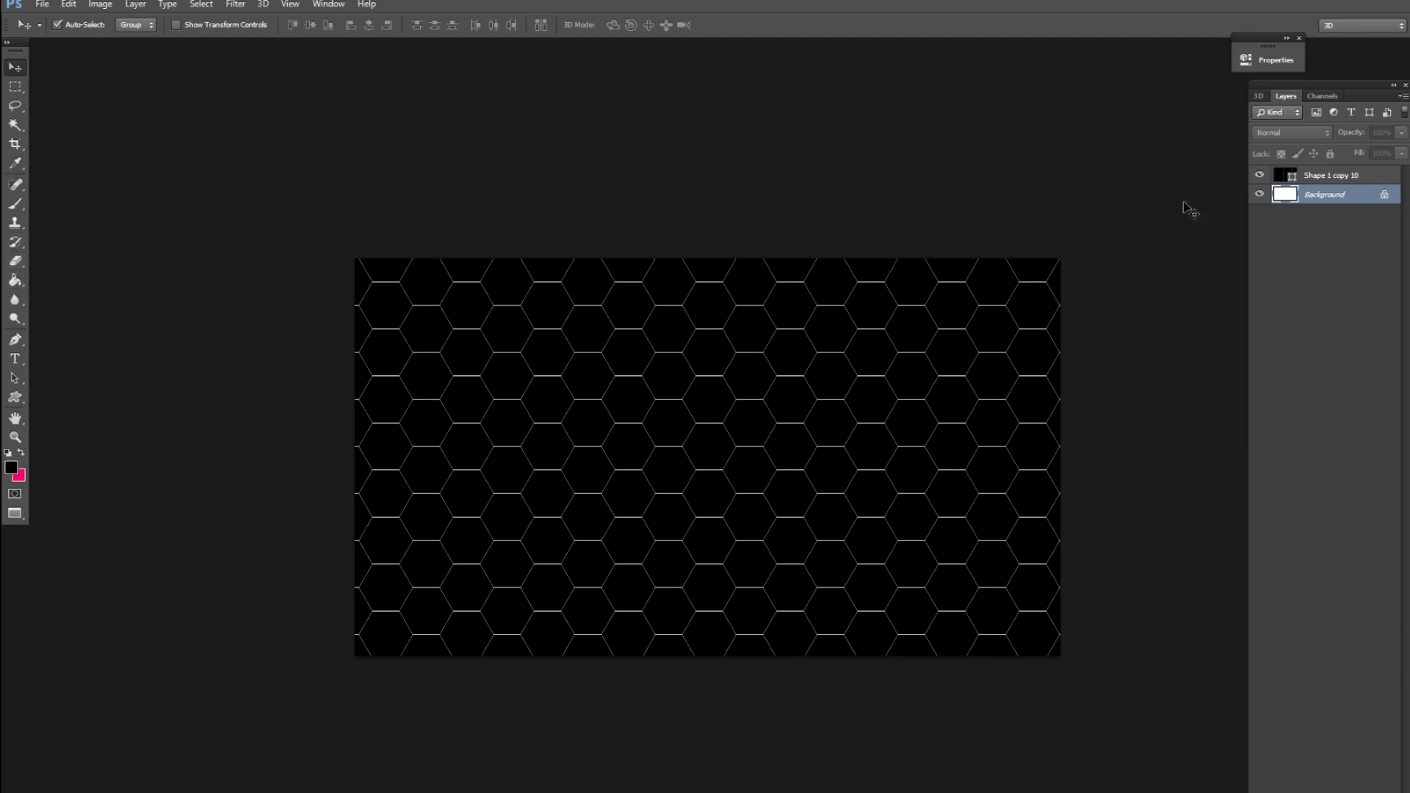
left_click(1284, 181)
right_click(901, 359)
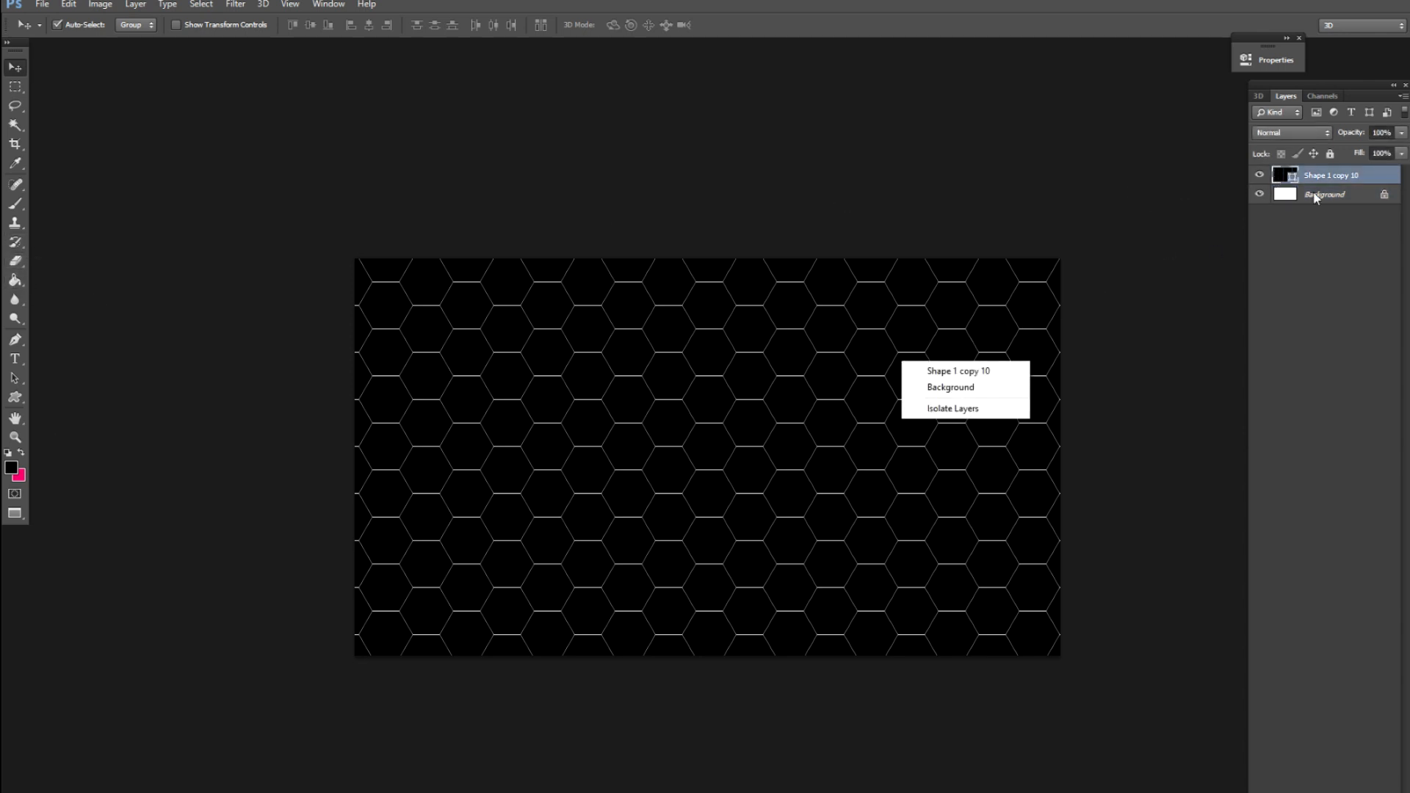
right_click(1351, 174)
Open the hexagon layer's style settings and enable Bevel & Emboss with its Contour option.
left_click(1292, 179)
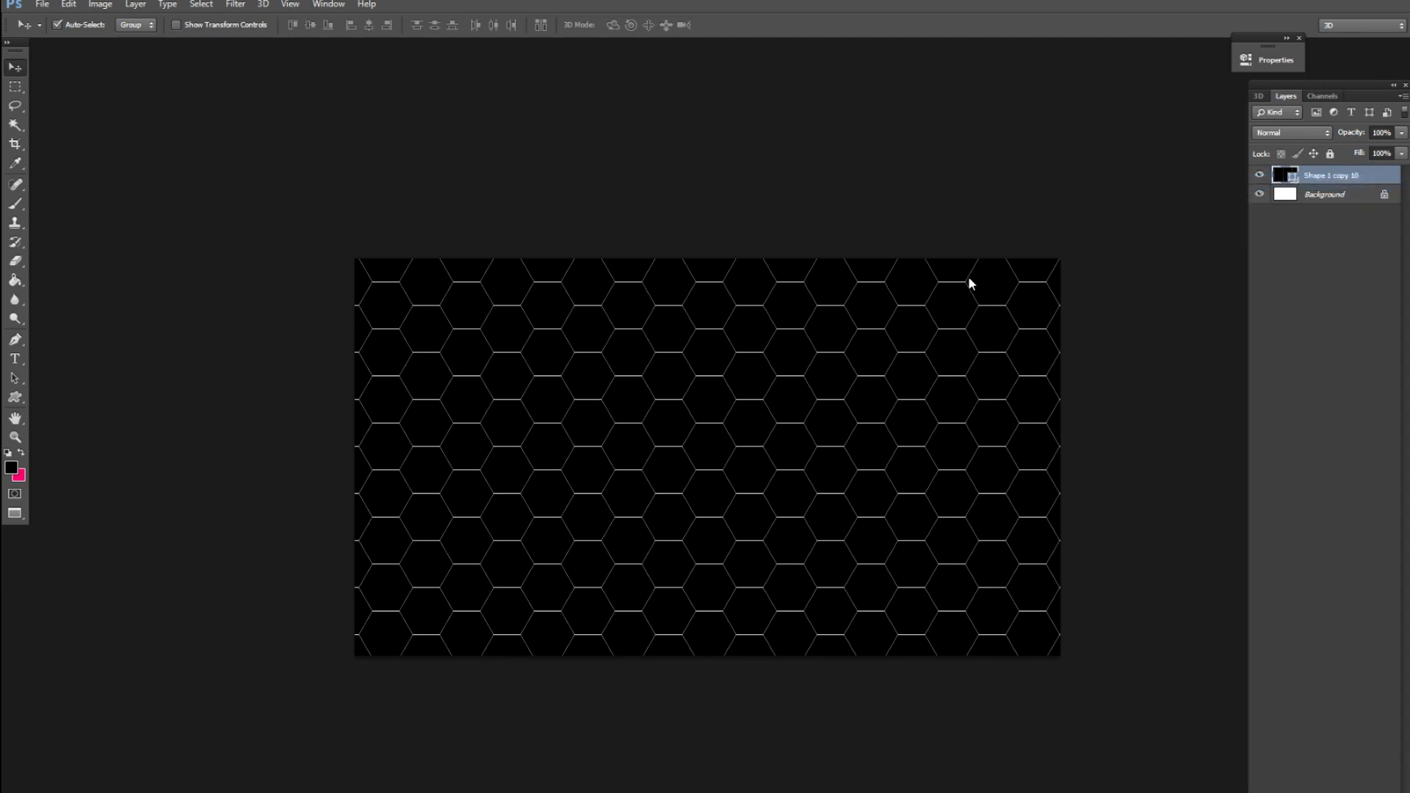
key("ctrl+plus")
key("ctrl+plus")
key("ctrl+plus")
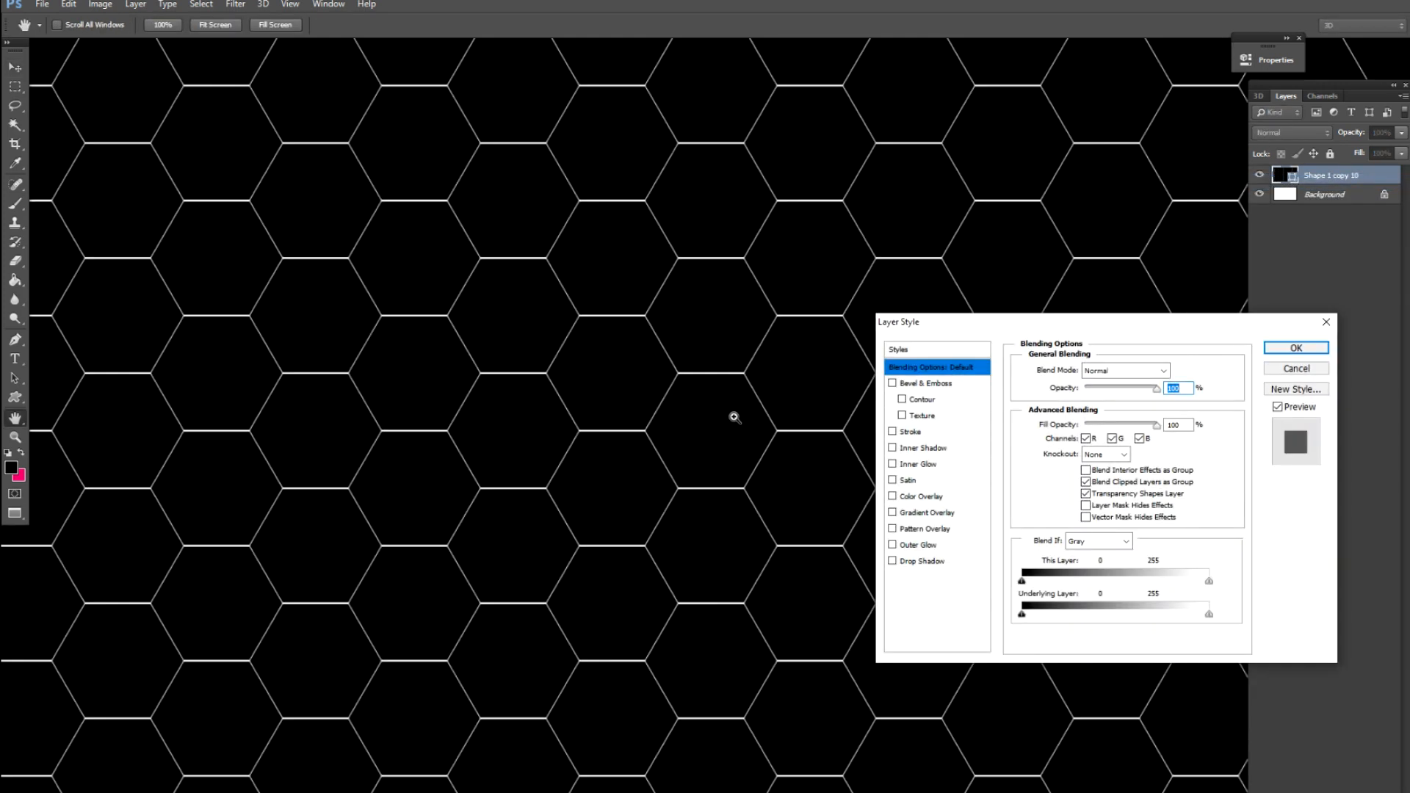
left_click(892, 383)
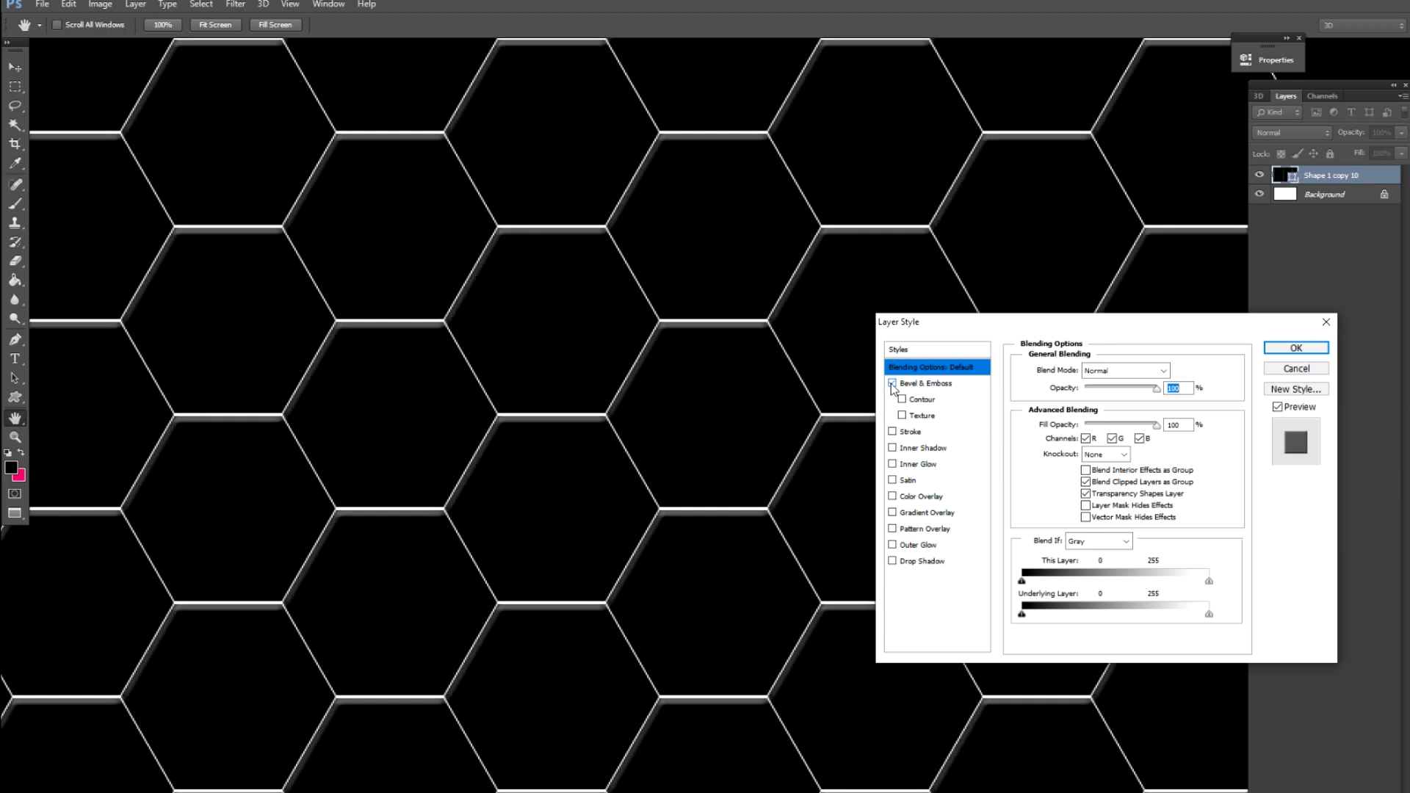
left_click(914, 385)
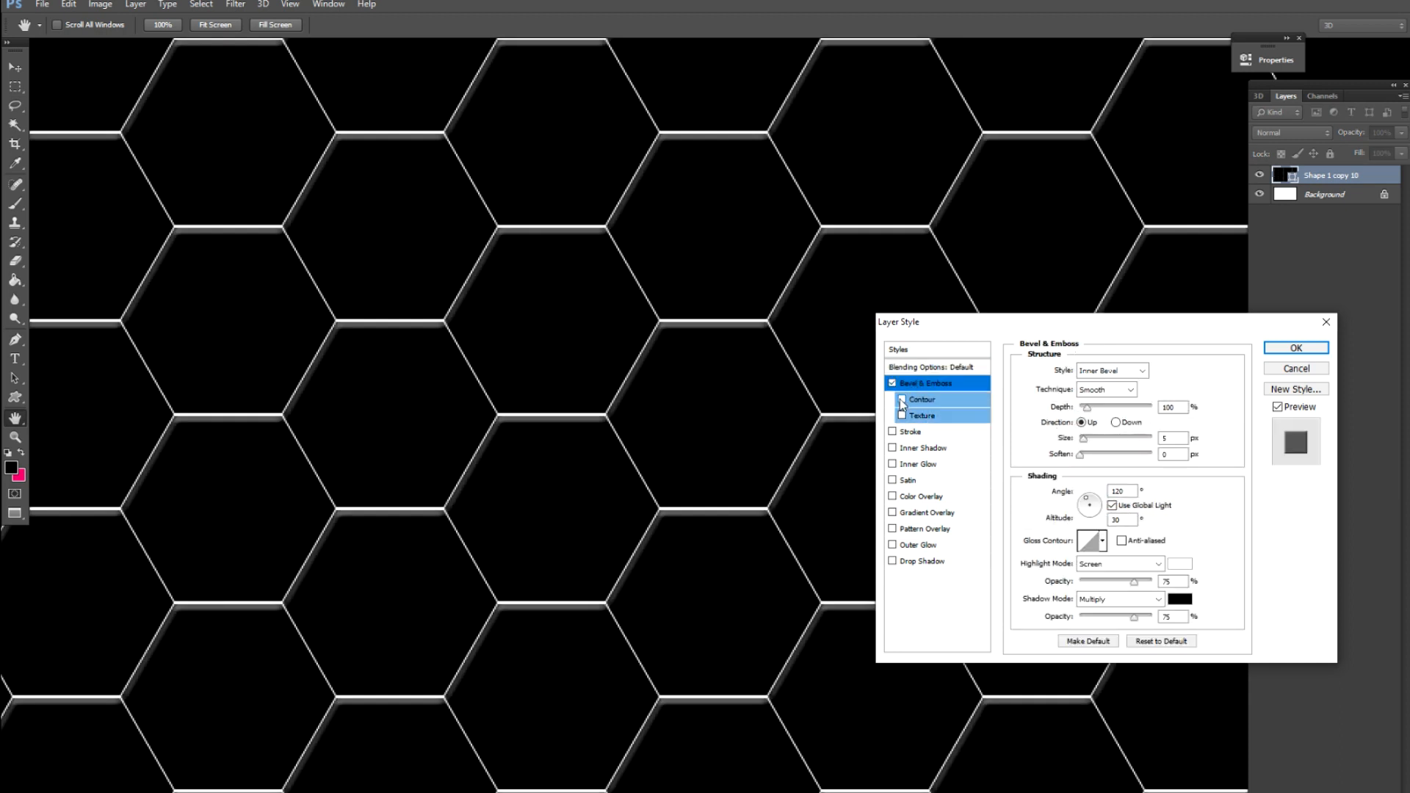
left_click(901, 400)
Try the Texture and Stroke effects on the hexagon layer and turn both off again.
left_click(902, 416)
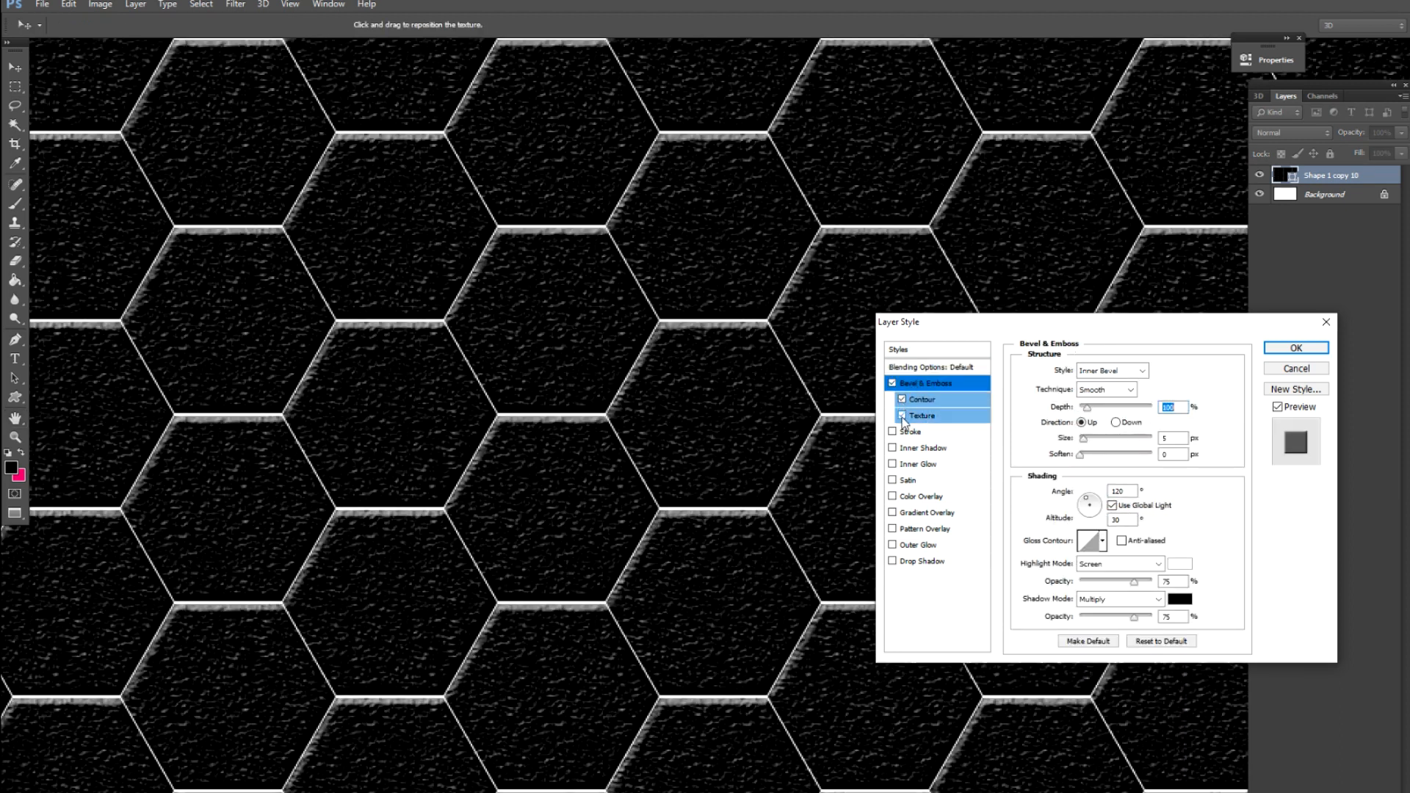
left_click(901, 417)
left_click(892, 433)
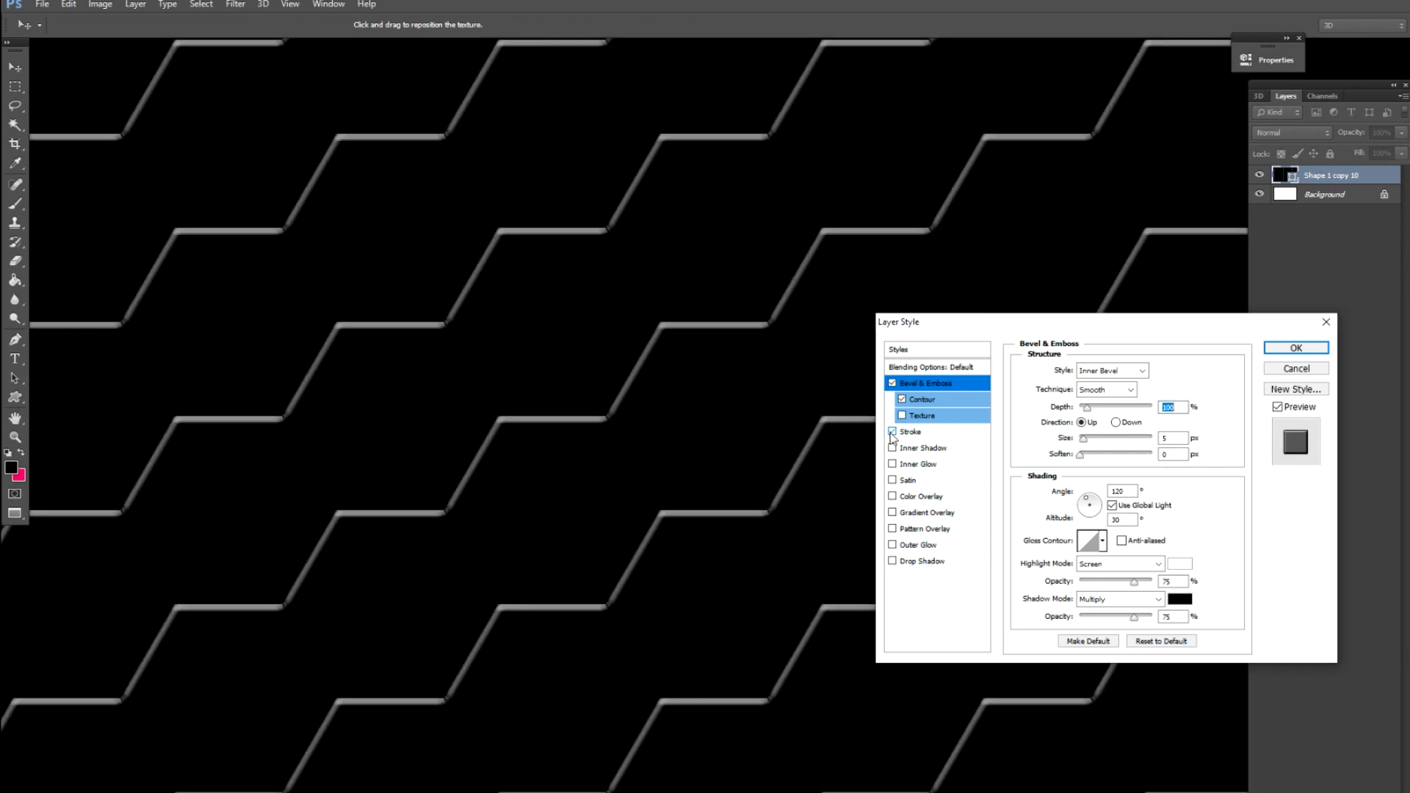
left_click(892, 433)
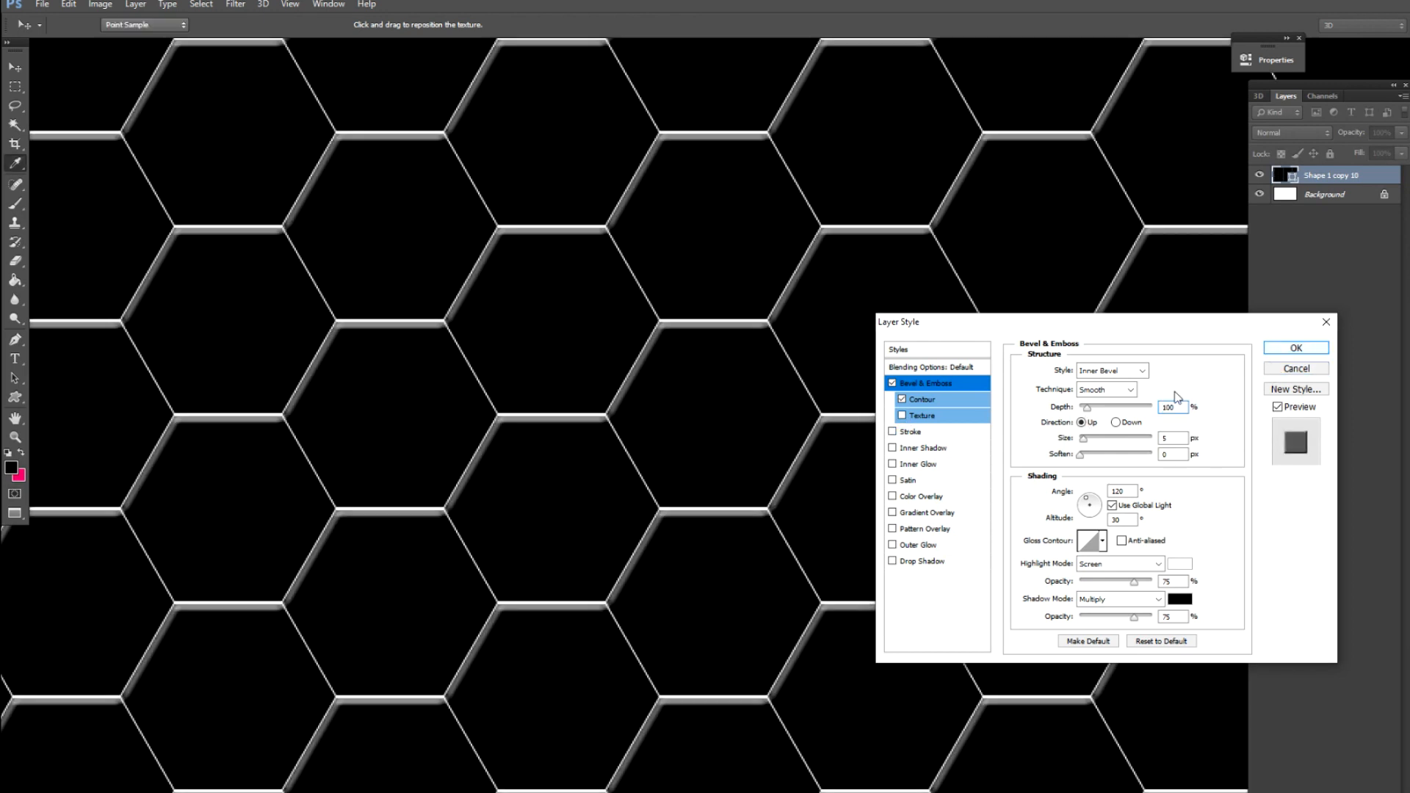
Apply the layer style to the hexagons and view the whole pattern.
left_click(1296, 348)
key("ctrl+minus")
key("ctrl+minus")
key("ctrl+minus")
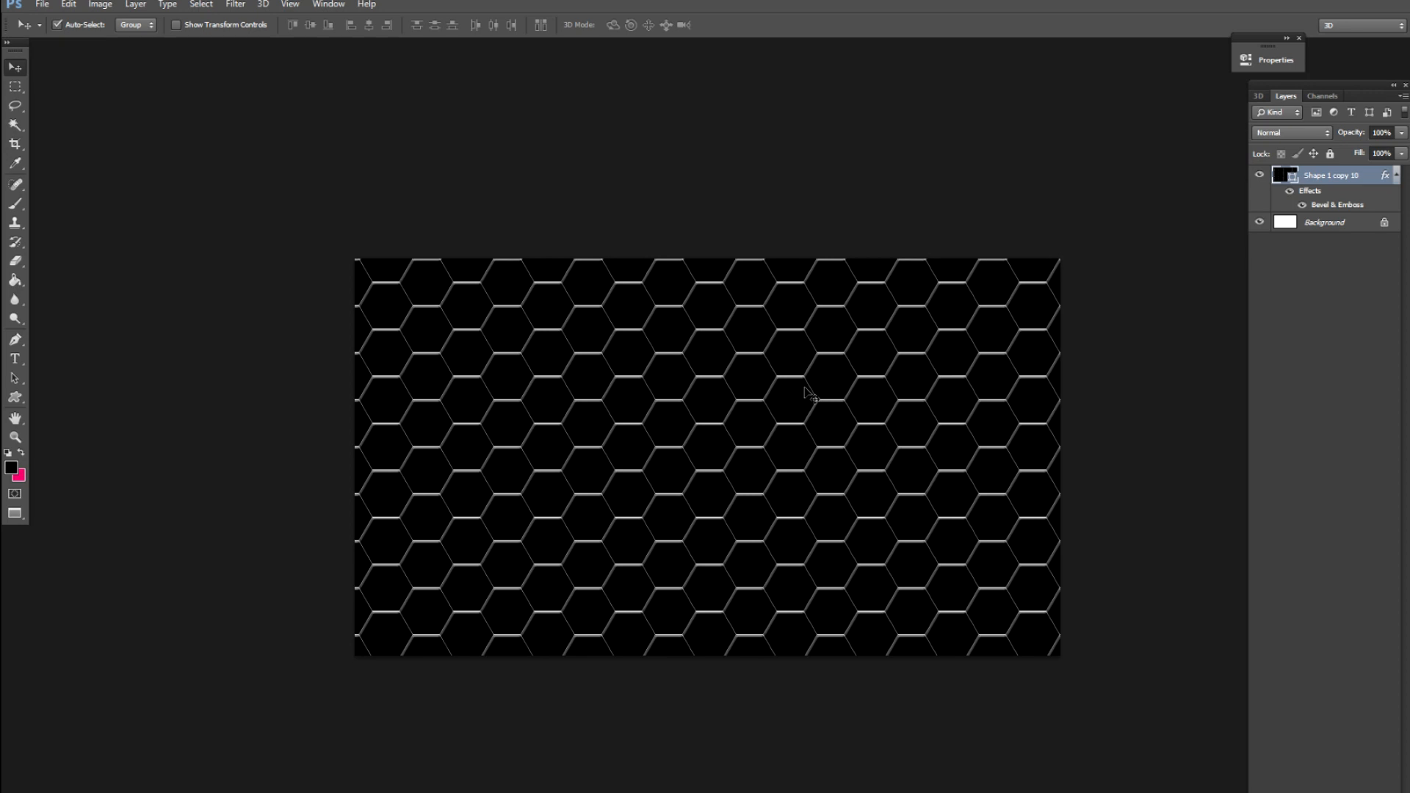
key("ctrl+plus")
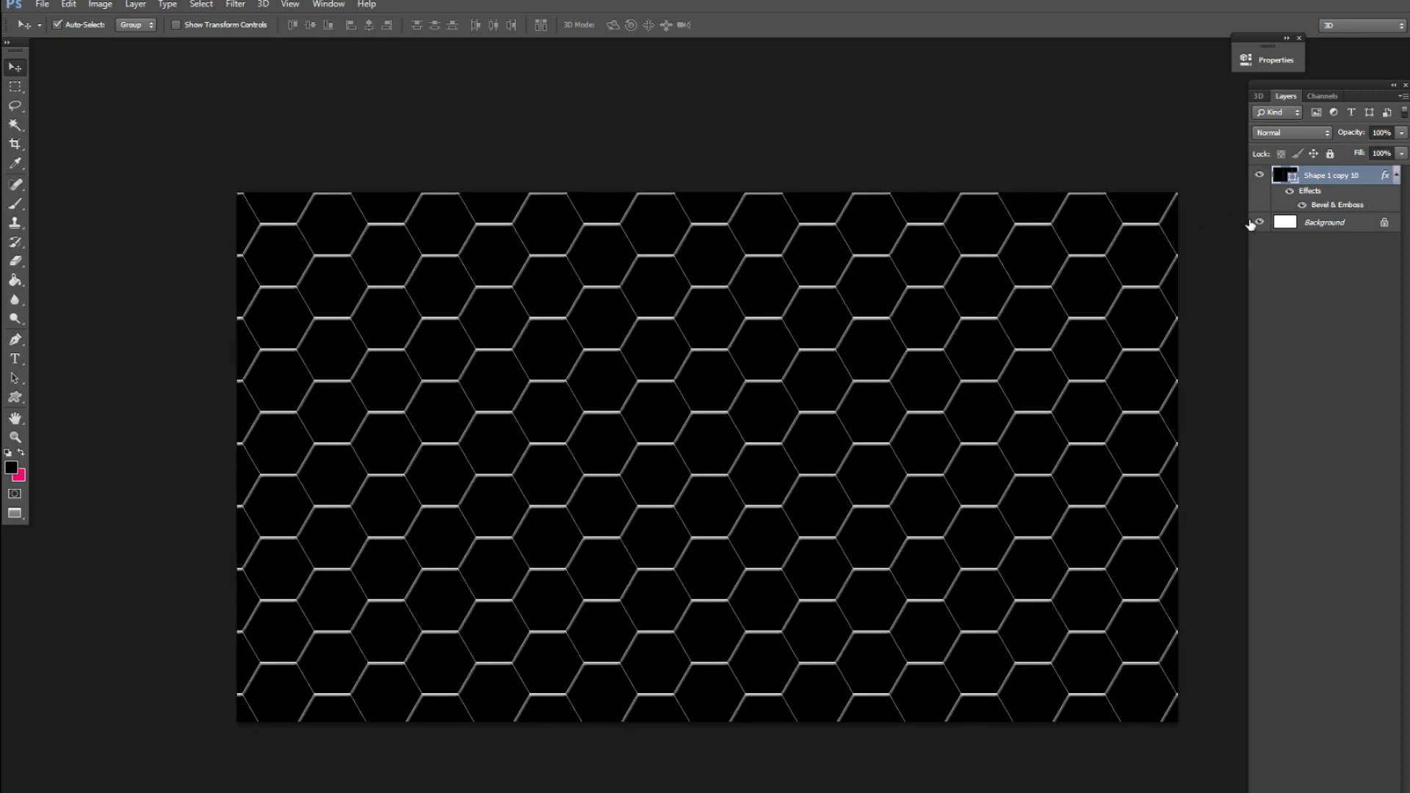
Fill the Background layer with black using the Paint Bucket tool.
left_click(1307, 226)
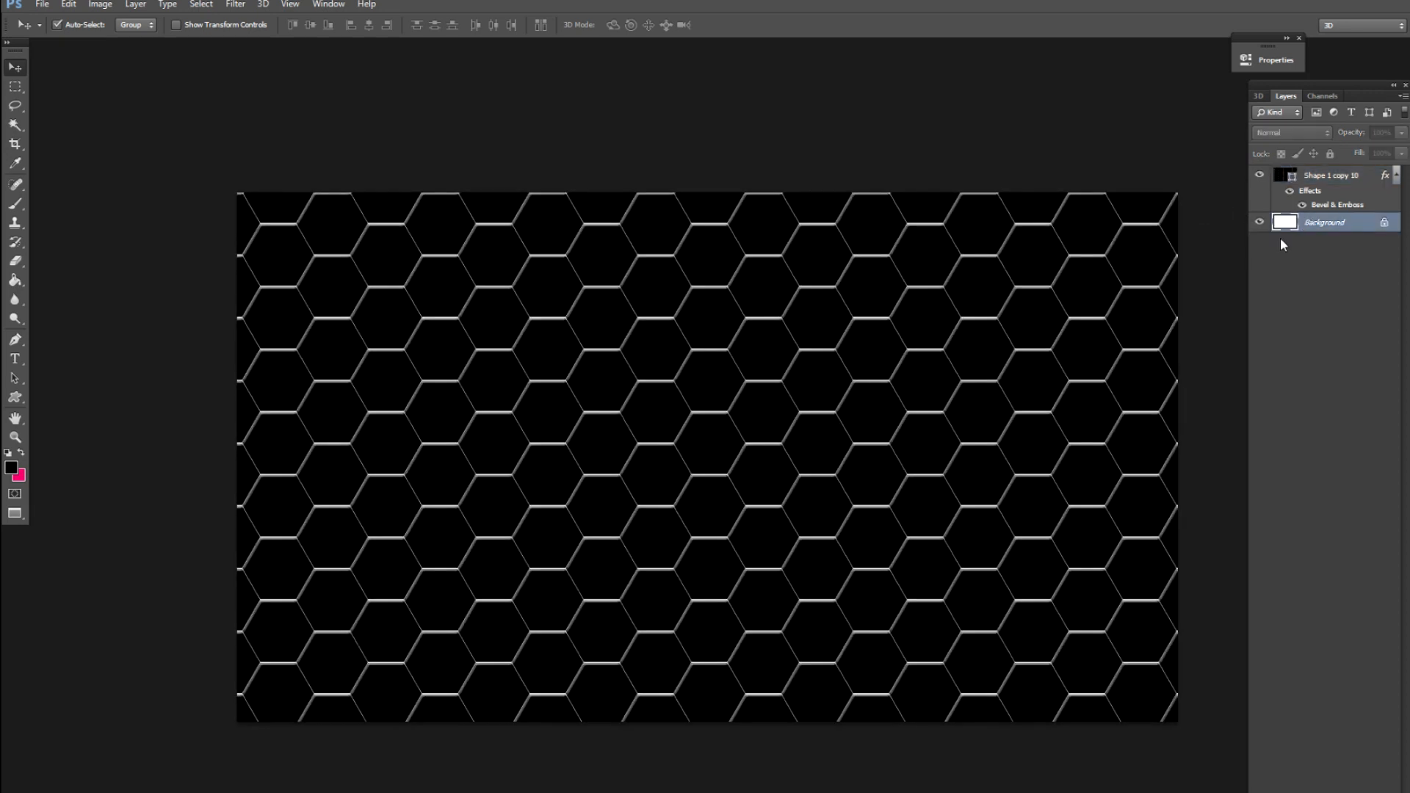
left_click(27, 283)
left_click(61, 292)
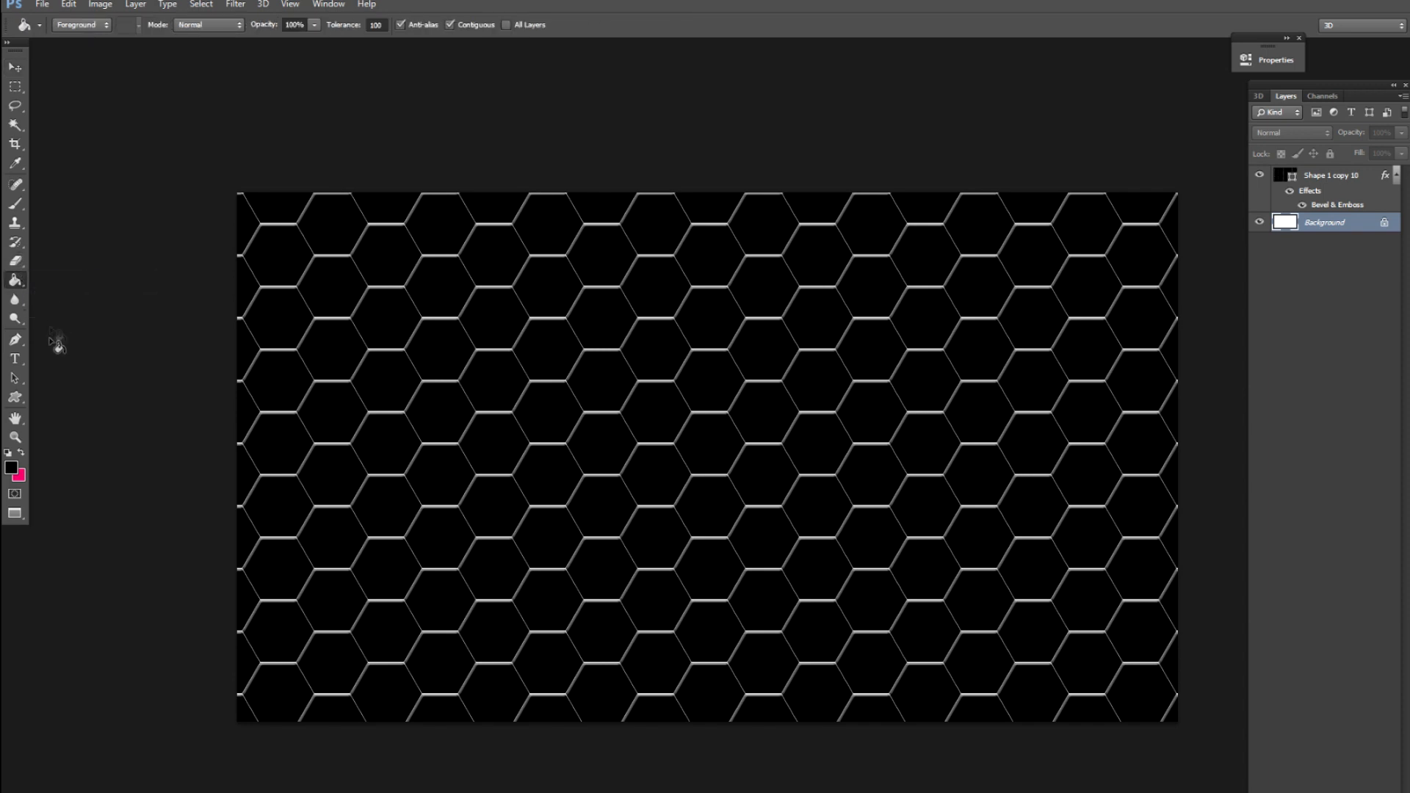
left_click(914, 459)
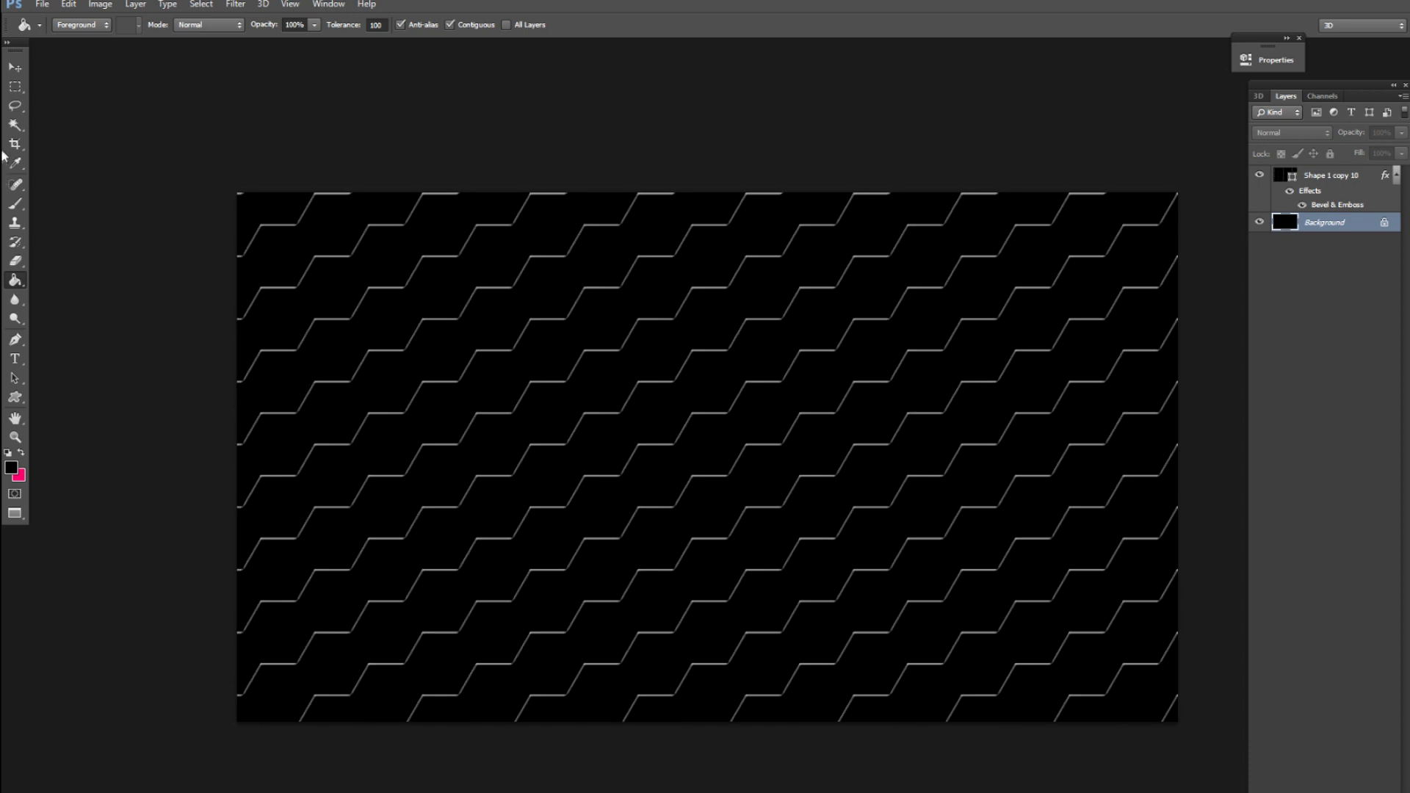
Choose the Brush tool and set its opacity and flow to 100%.
left_click(14, 67)
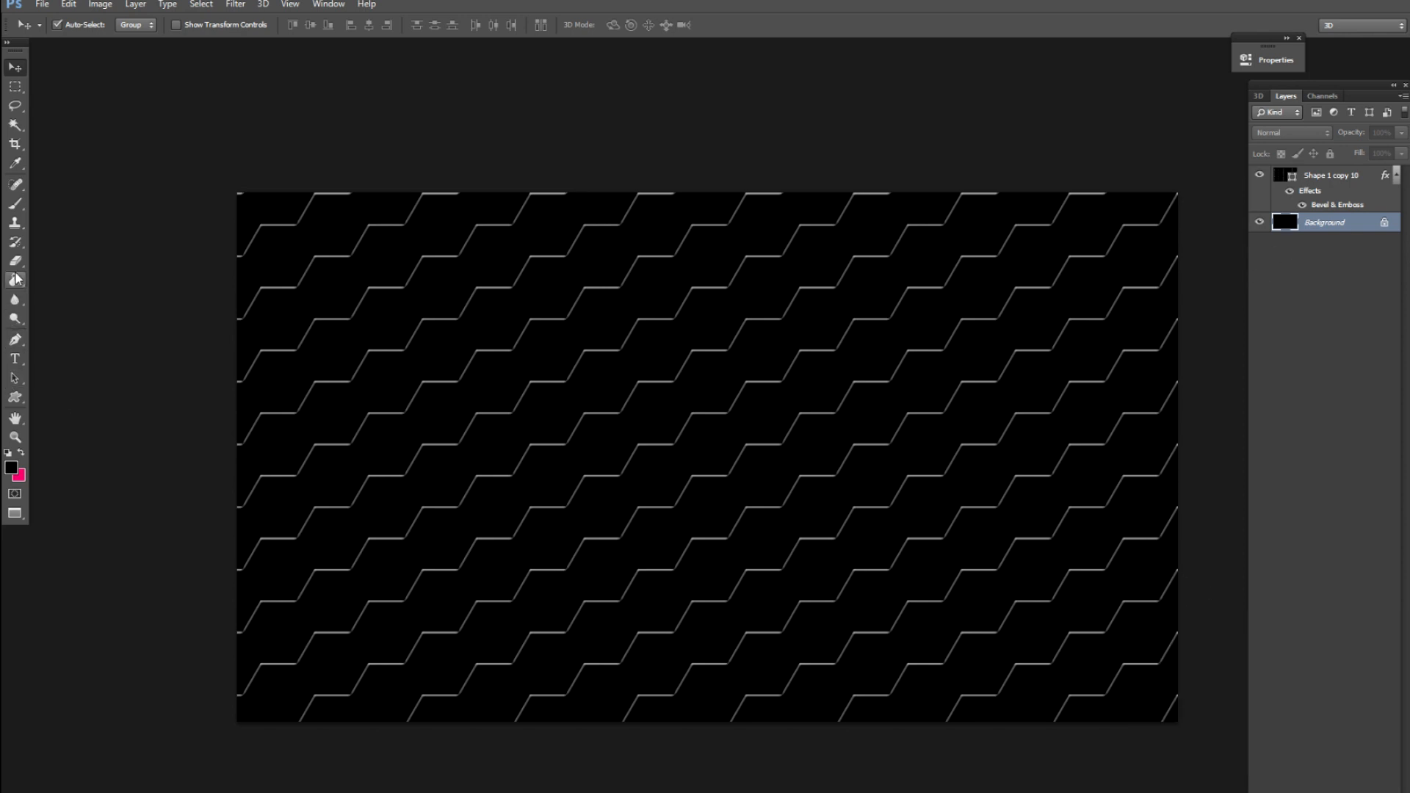
left_click(15, 205)
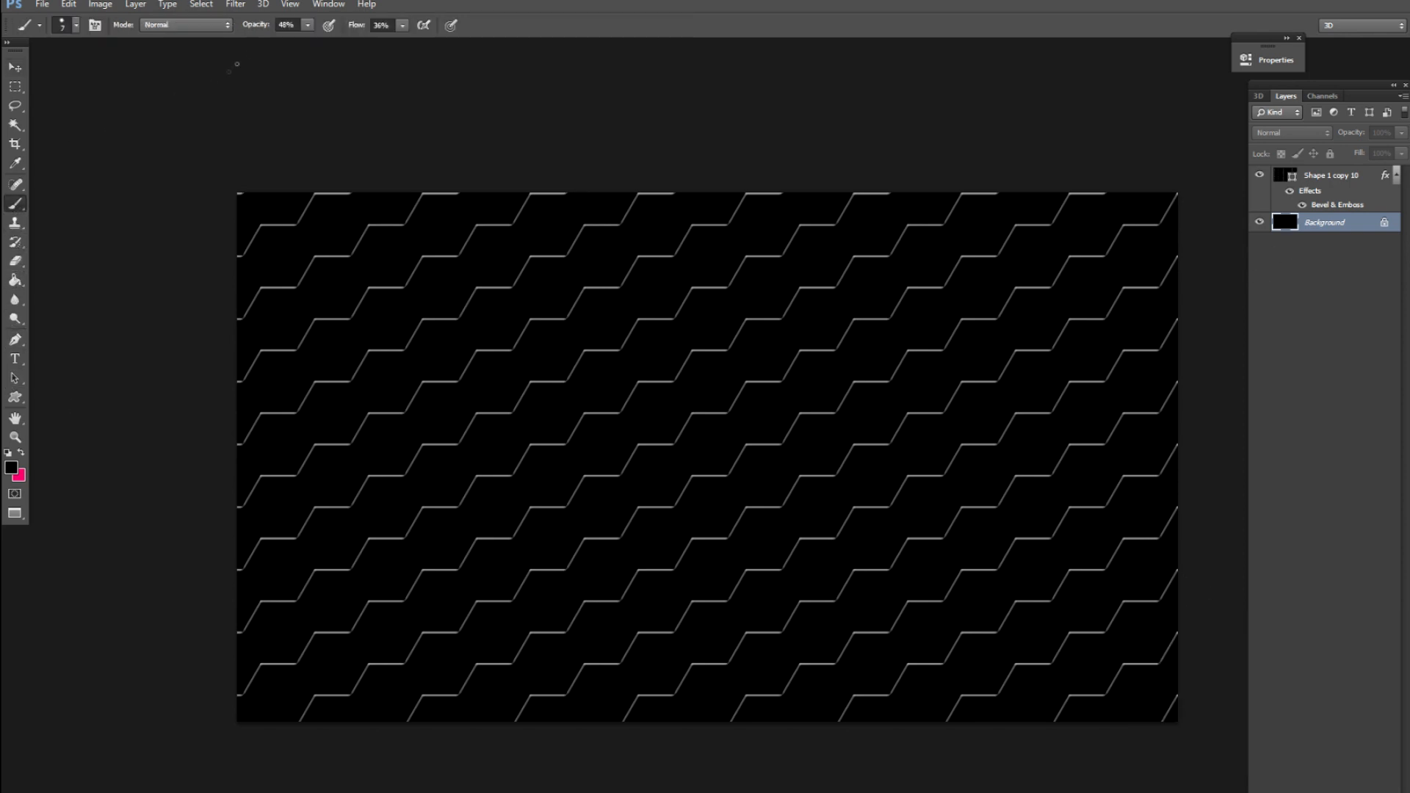
left_click_drag(298, 41, 351, 41)
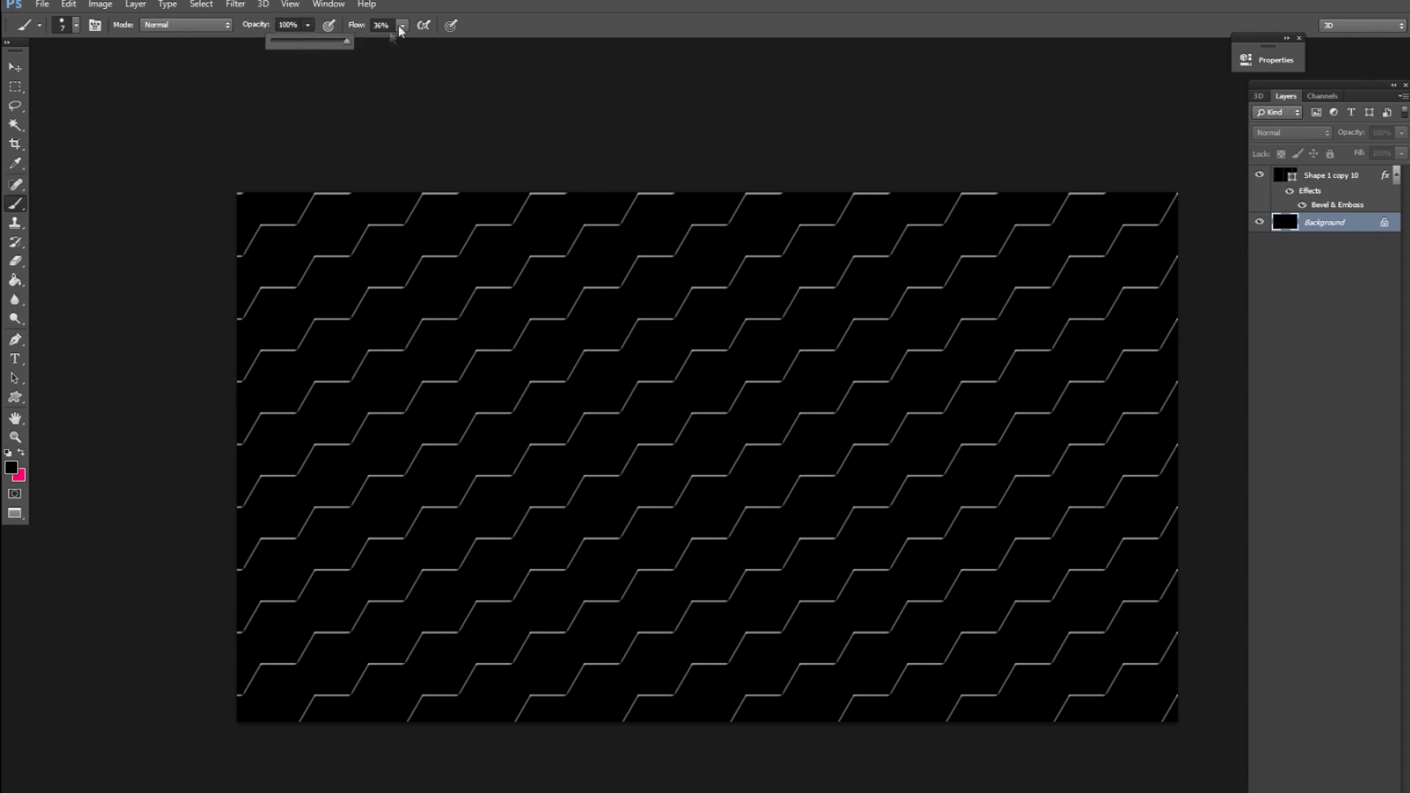
left_click(402, 25)
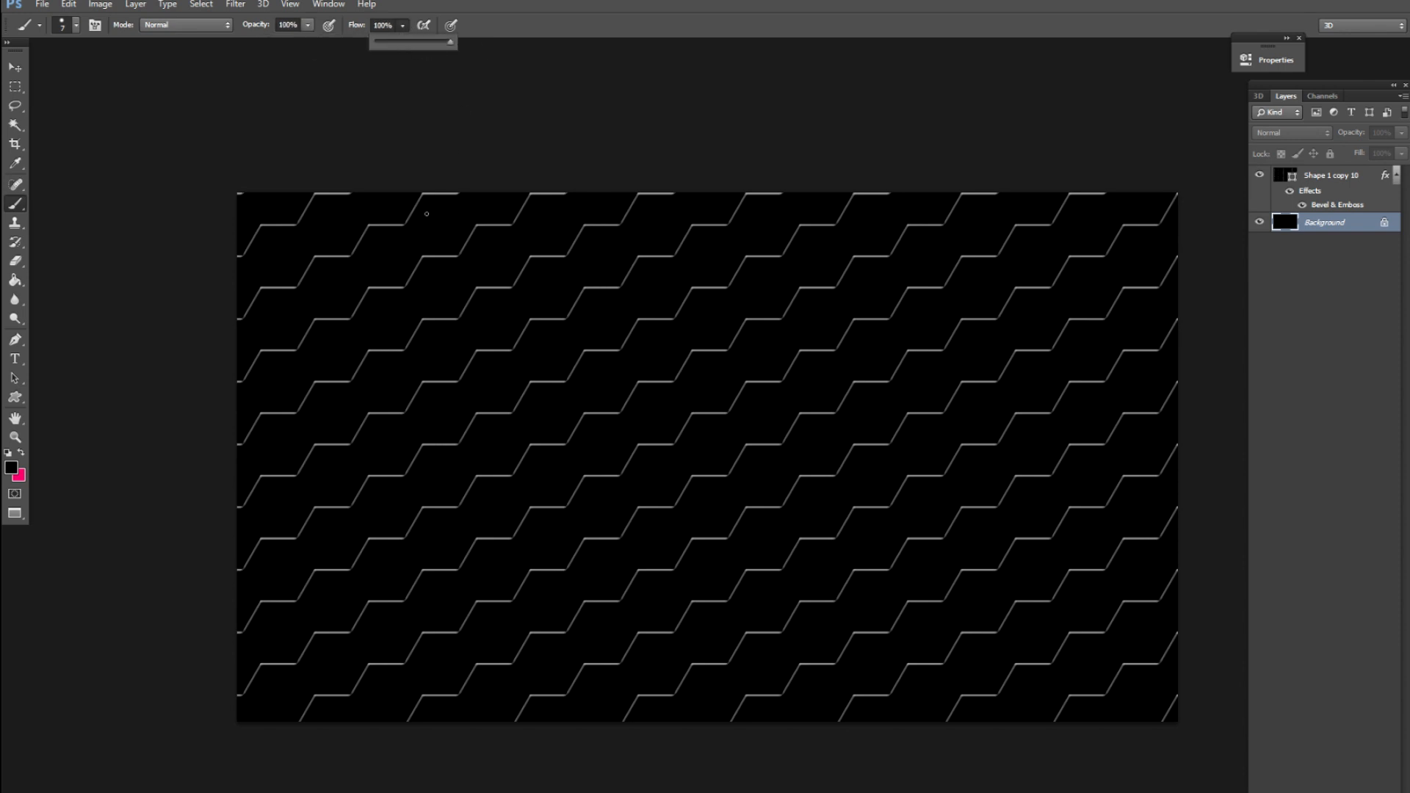
left_click(400, 235)
Enlarge the brush size to 175 px.
key("bracketright")
key("bracketright")
key("bracketright")
key("bracketright")
key("bracketright")
key("bracketright")
key("bracketright")
key("bracketright")
key("bracketright")
key("bracketright")
key("bracketright")
key("bracketright")
key("bracketright")
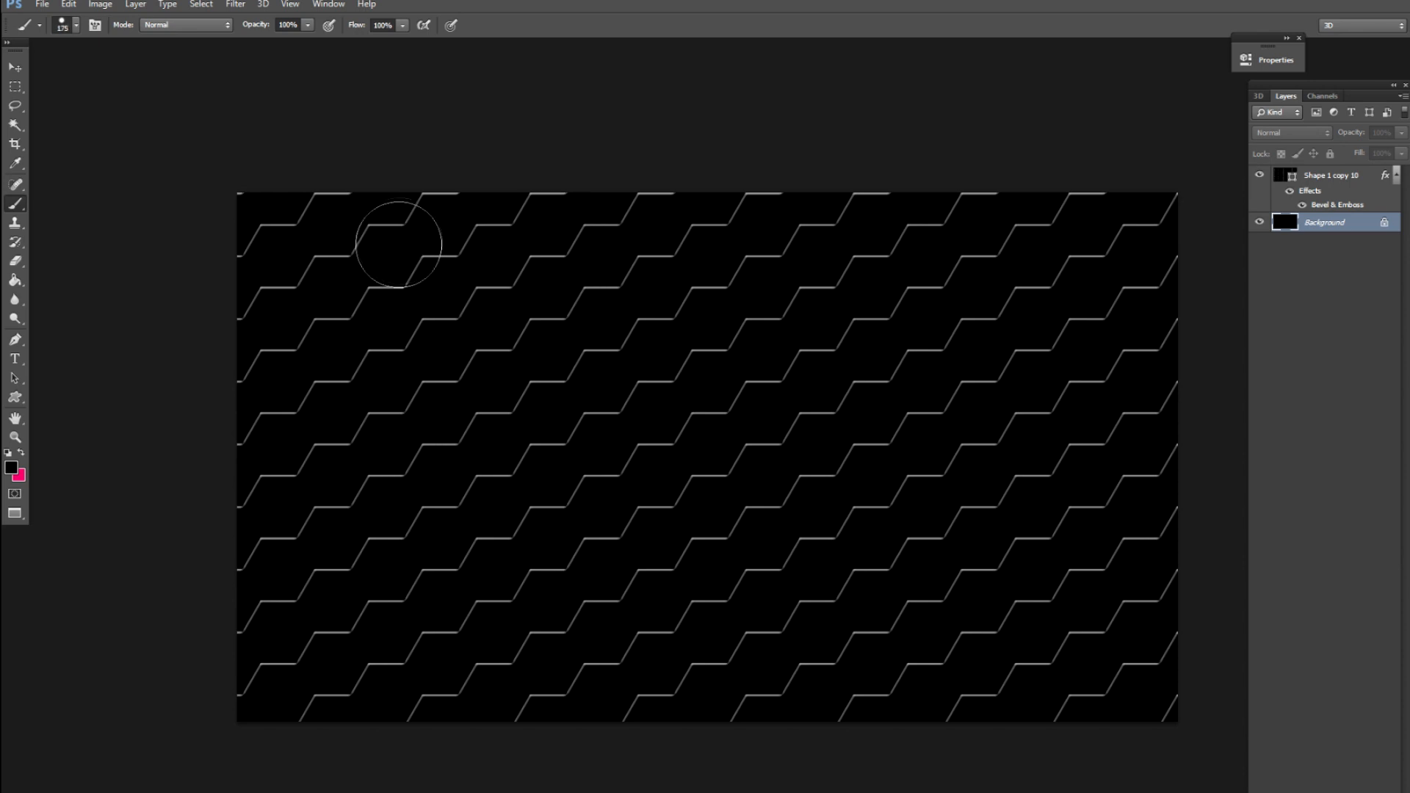
Set the foreground color to orange (#ff4c00) and paint the upper-left corner of the Background layer.
left_click(10, 467)
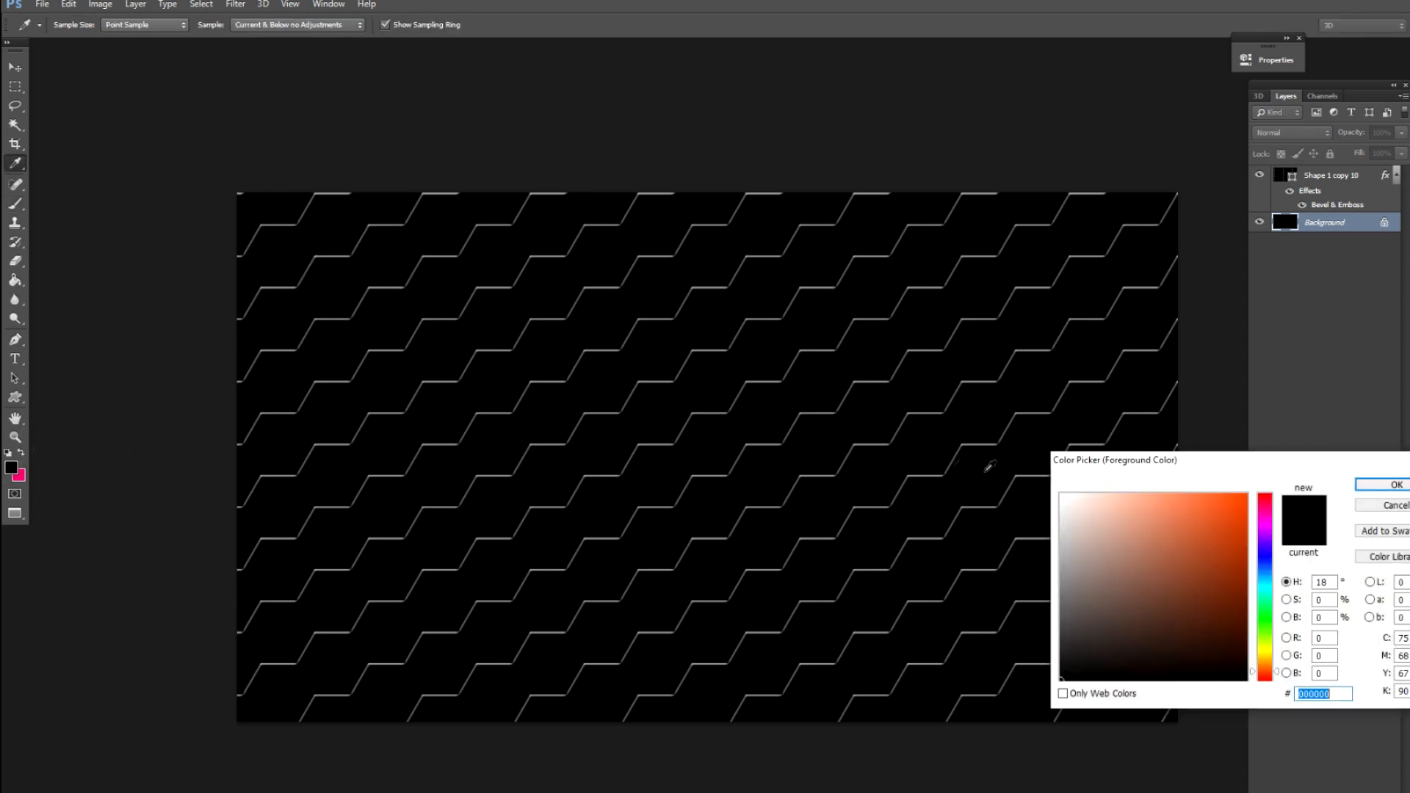
left_click(1193, 547)
left_click(1382, 485)
mouse_move(434, 179)
left_mouse_down()
mouse_move(218, 346)
mouse_move(146, 457)
mouse_move(353, 88)
left_mouse_up()
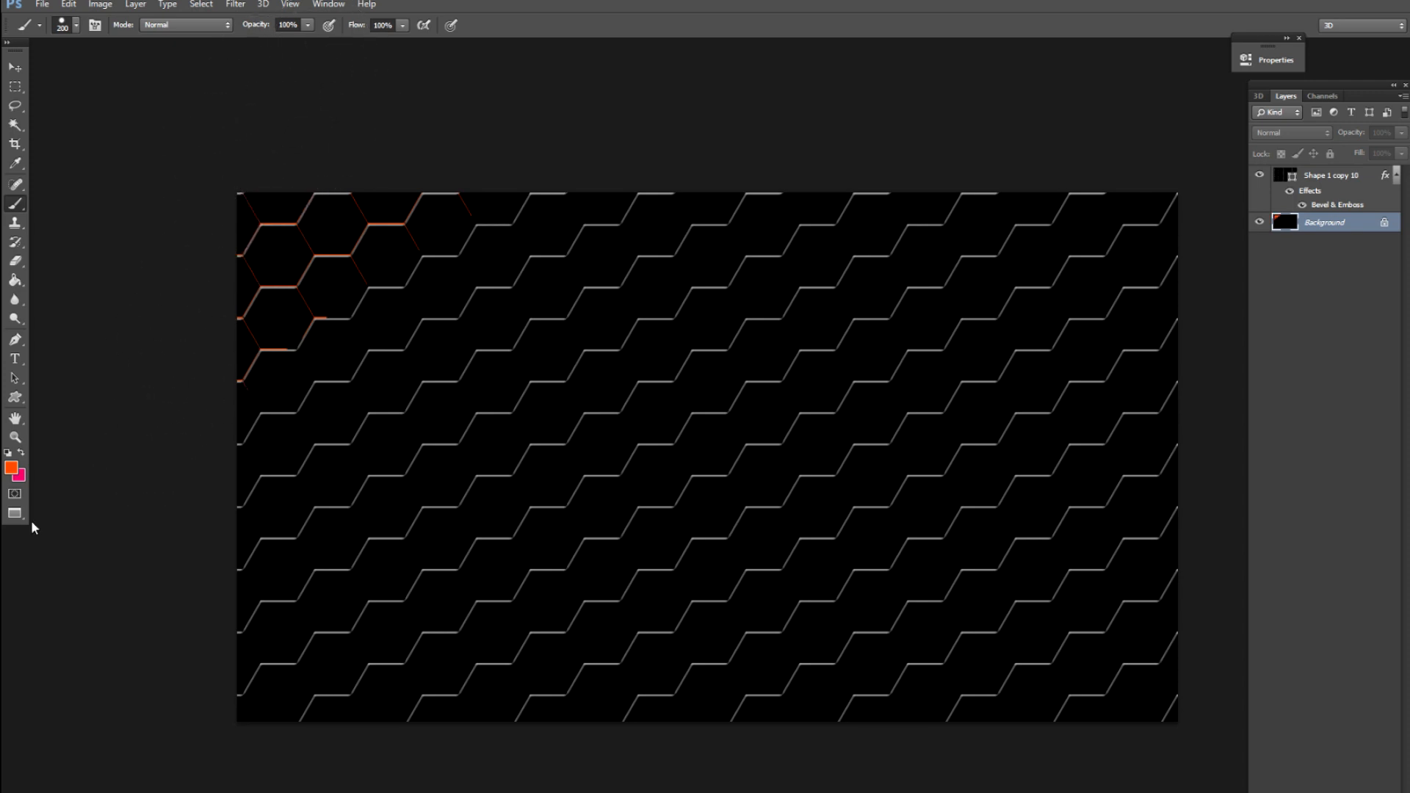
Change the foreground color to purple (#d800ff) and paint a diagonal band beside the orange corner.
left_click(11, 467)
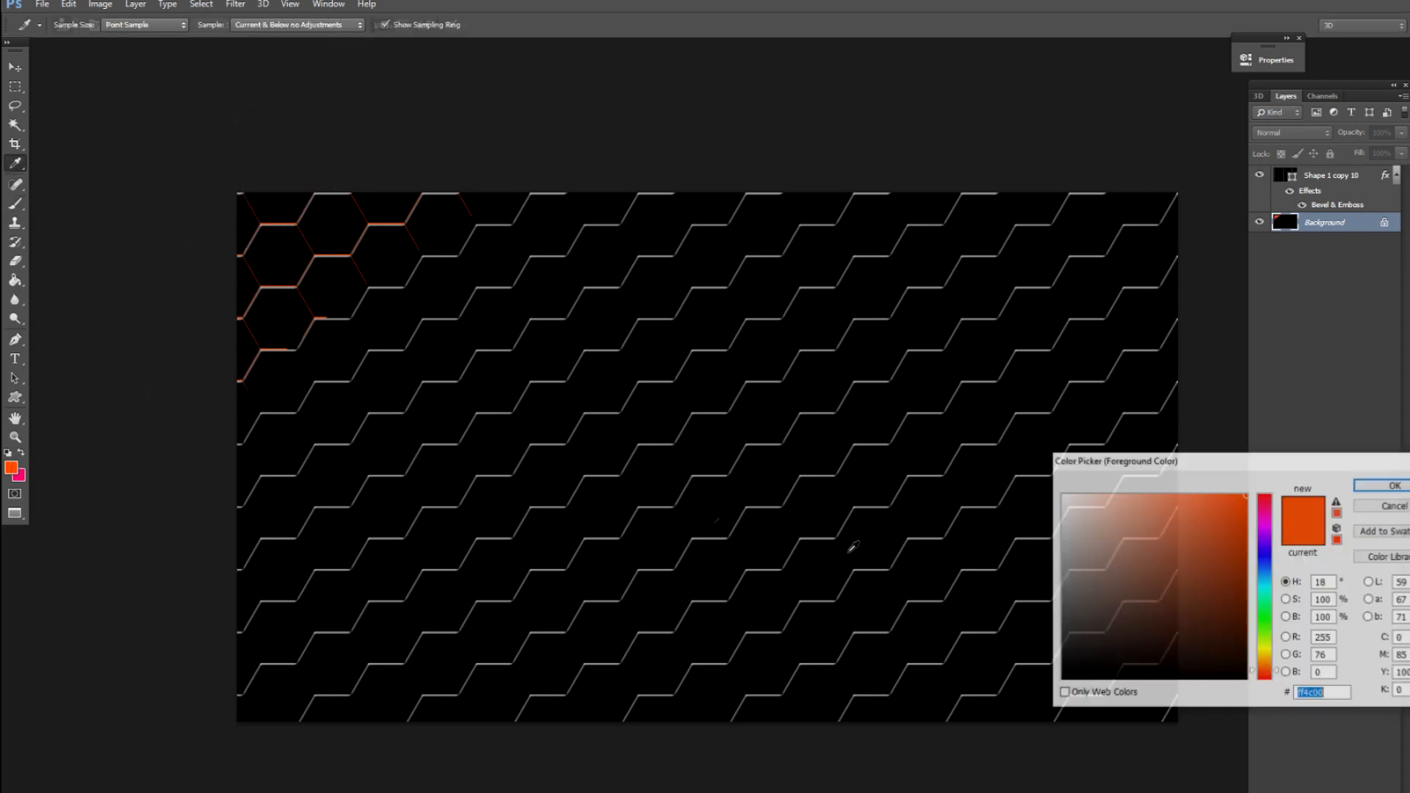
left_click(1266, 529)
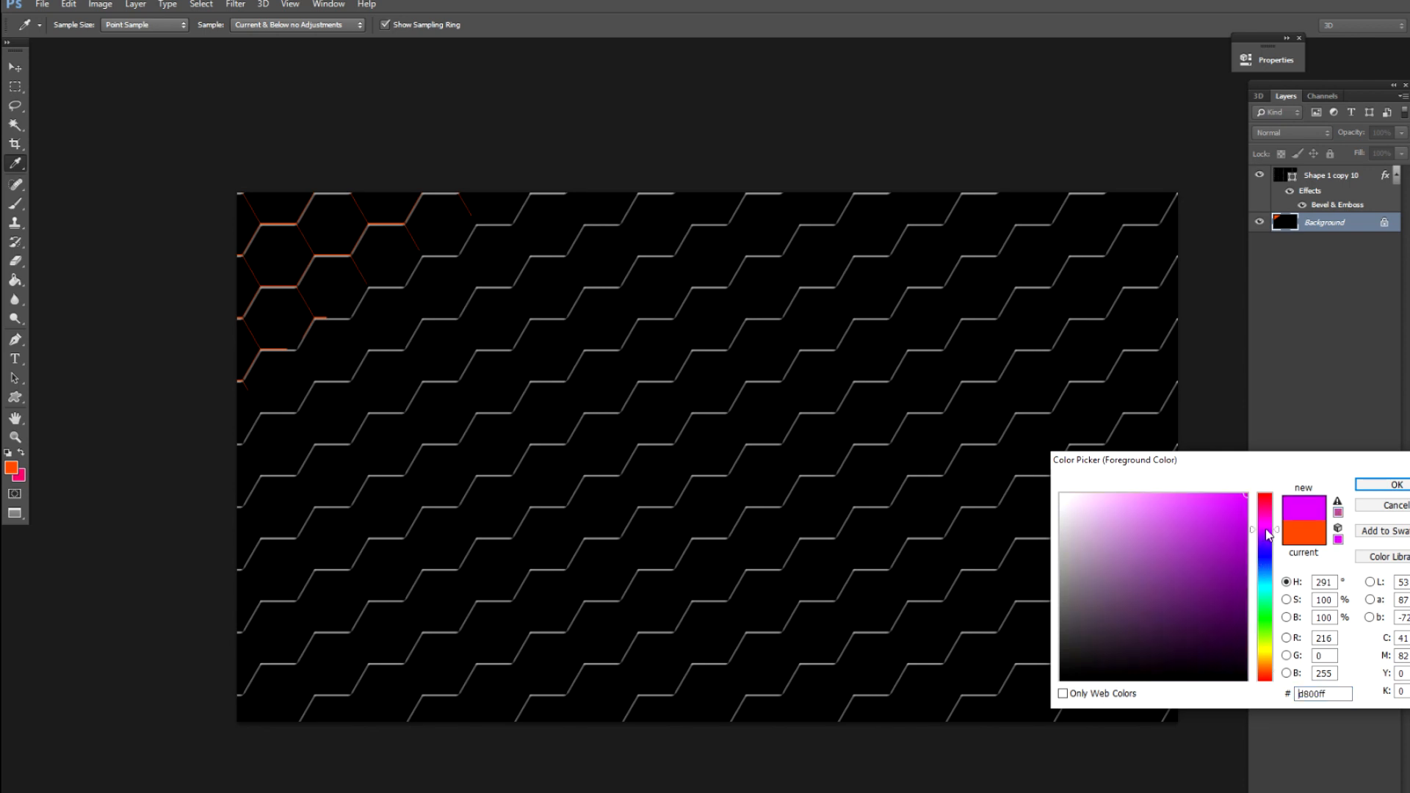
key("Return")
mouse_move(576, 198)
left_mouse_down()
mouse_move(372, 314)
mouse_move(167, 462)
mouse_move(439, 296)
mouse_move(725, 155)
left_mouse_up()
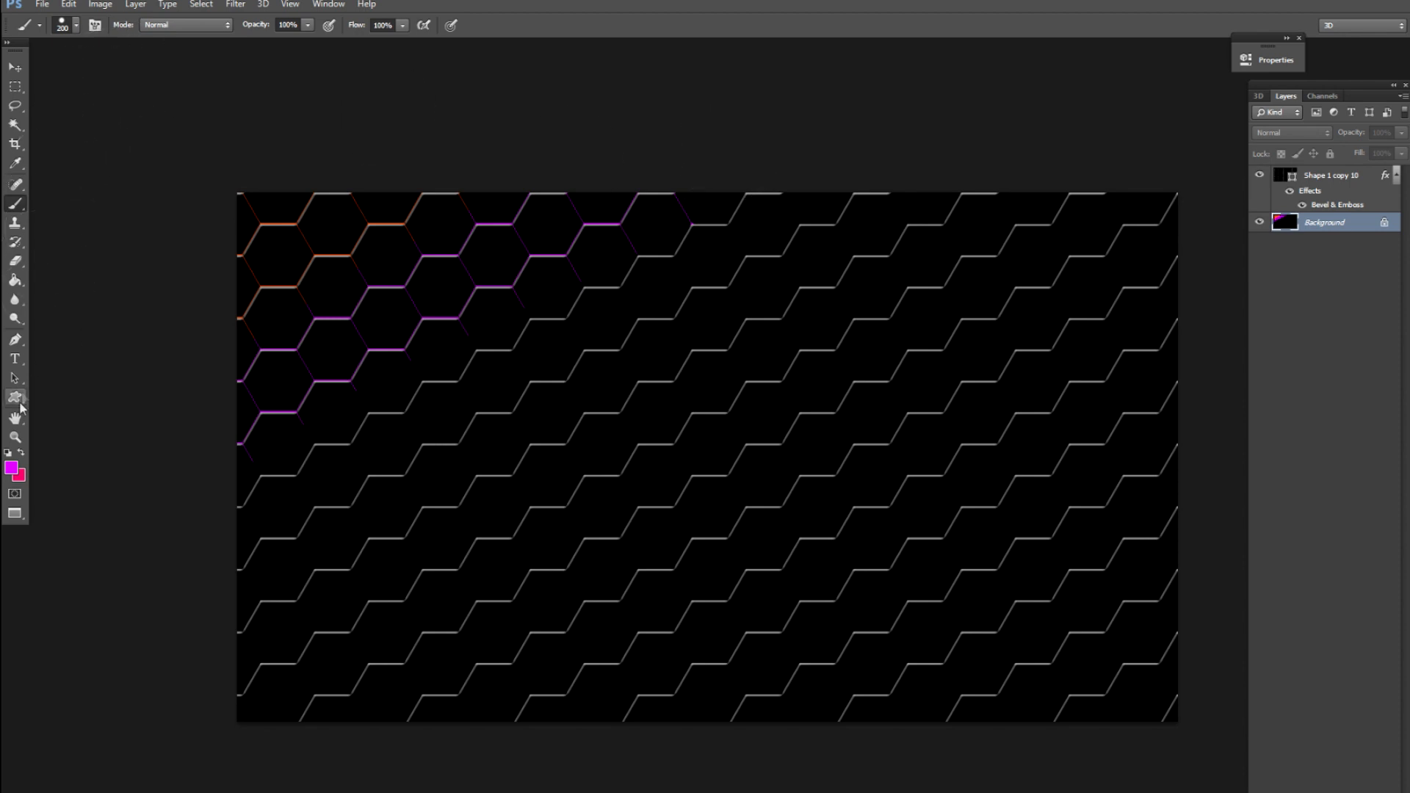
Change the foreground color to blue (#004eff) and paint a diagonal band along the purple one.
left_click(7, 470)
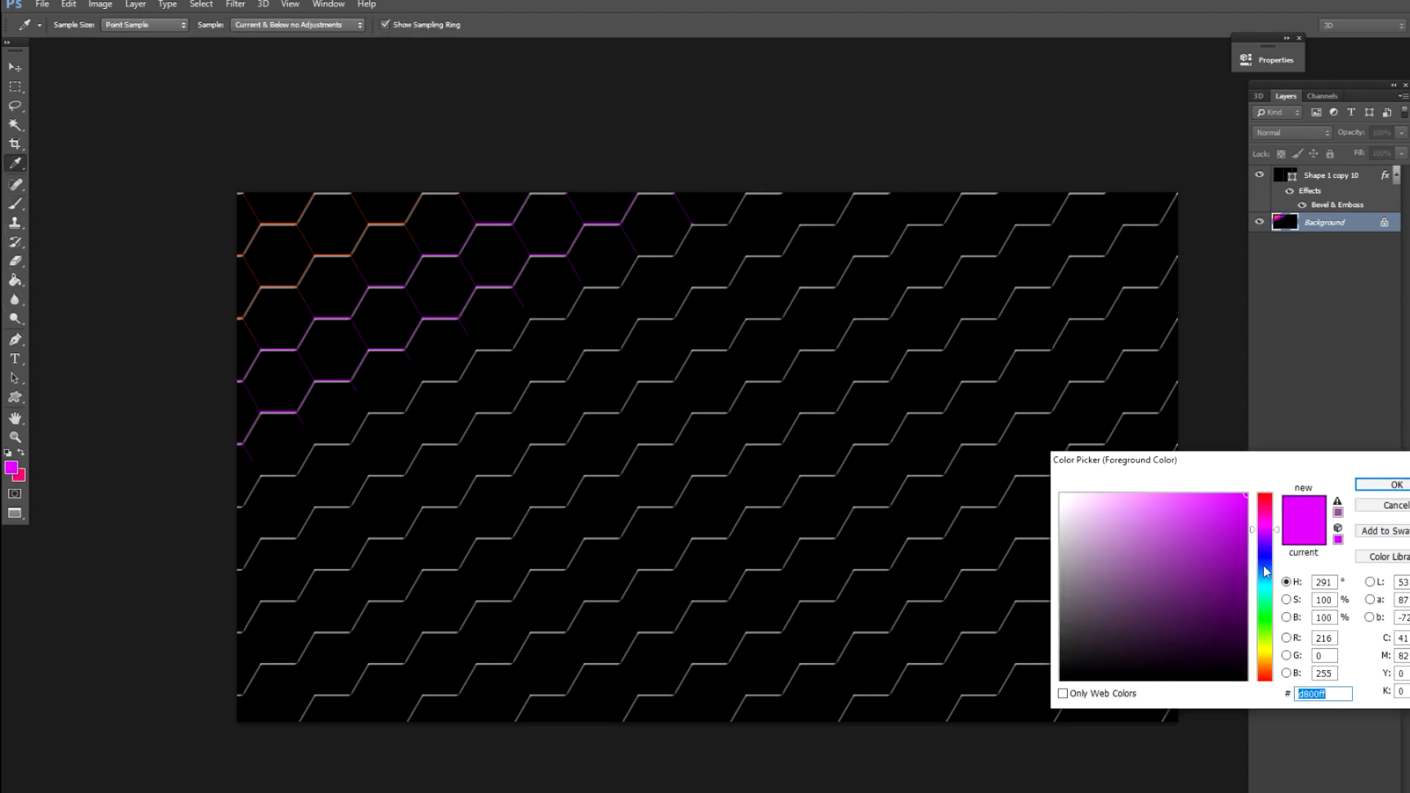
left_click(1265, 571)
key("Return")
mouse_move(775, 203)
left_mouse_down()
mouse_move(411, 389)
mouse_move(188, 529)
left_mouse_up()
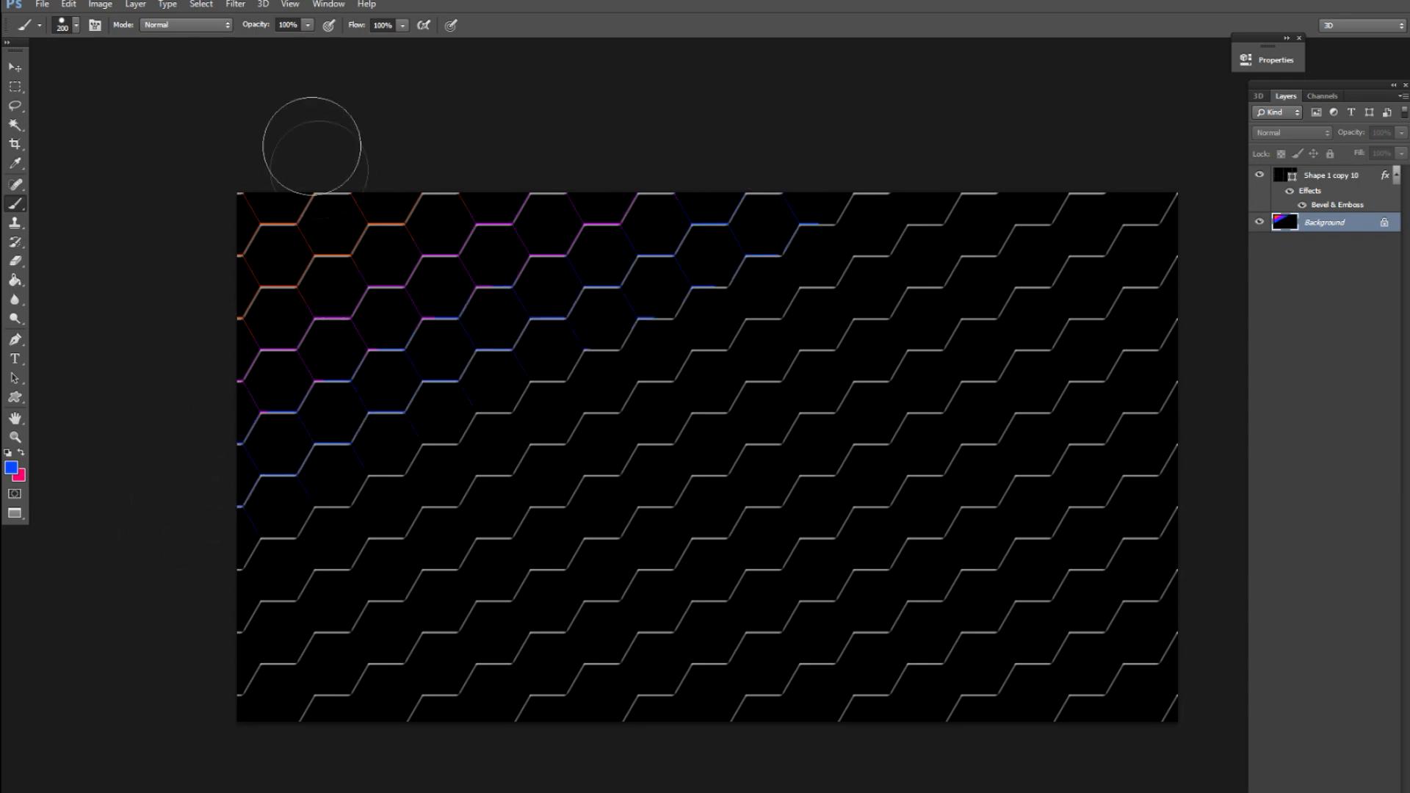
Change the foreground color to green (#00ff36) and paint a diagonal band along the blue one.
left_click(12, 468)
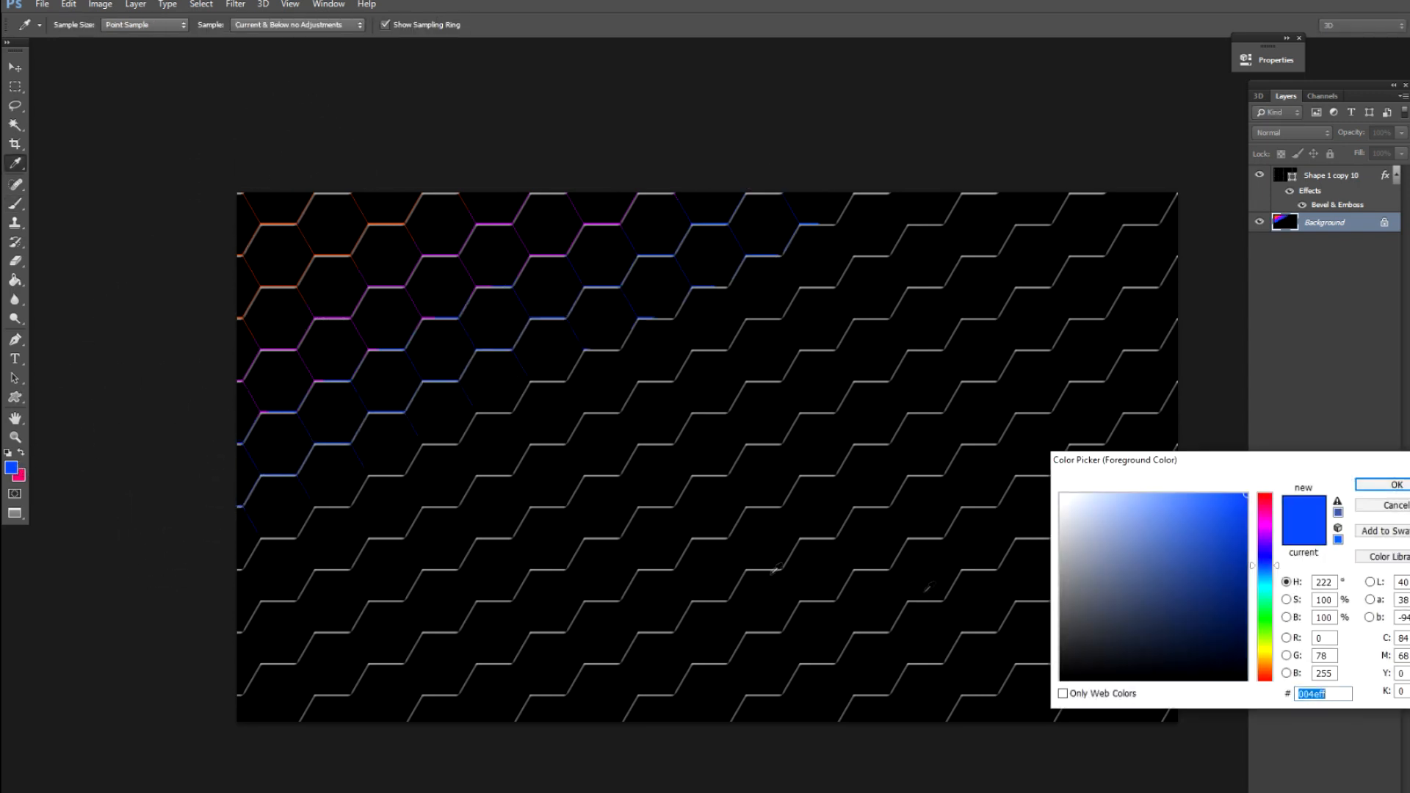
left_click(1263, 612)
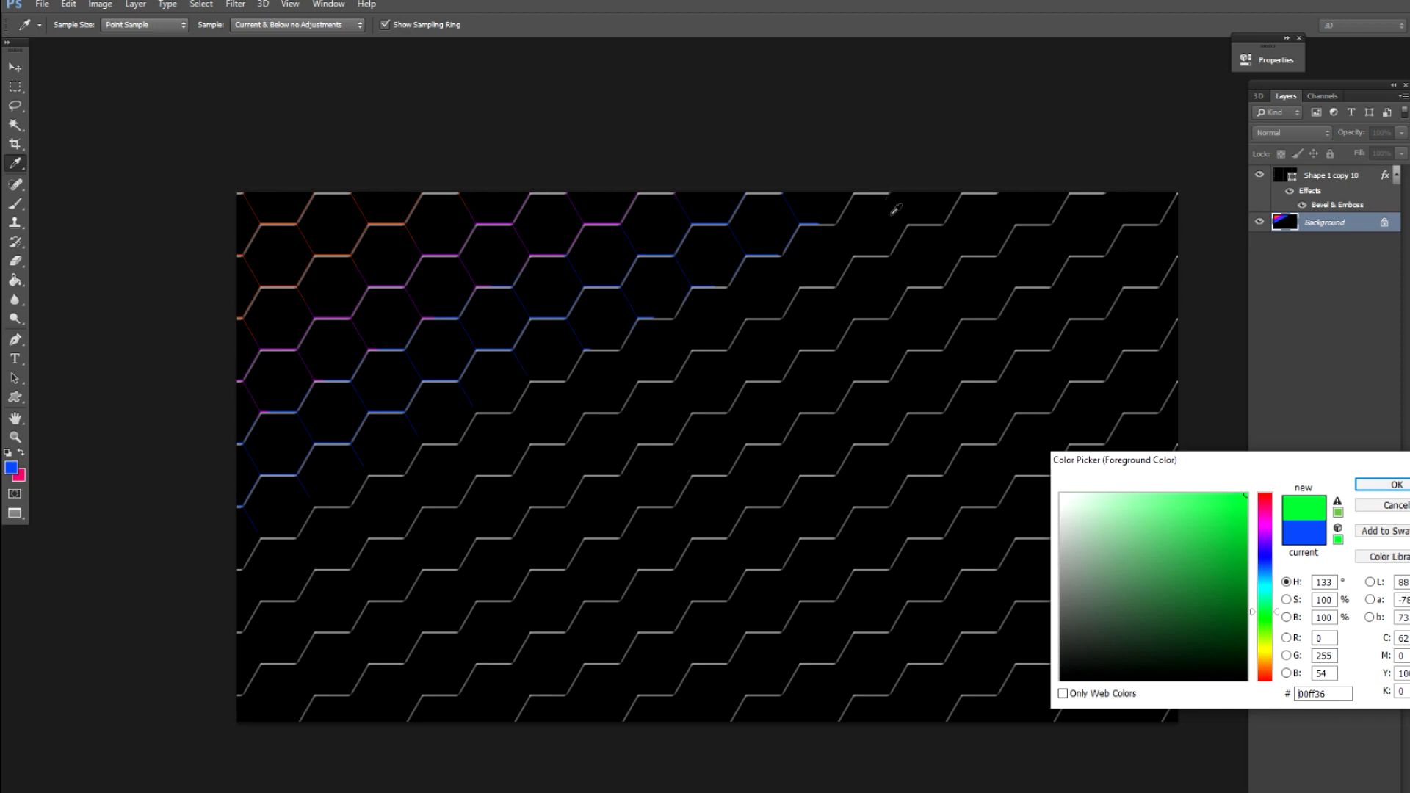
key("Return")
mouse_move(890, 214)
left_mouse_down()
mouse_move(167, 628)
mouse_move(260, 538)
left_mouse_up()
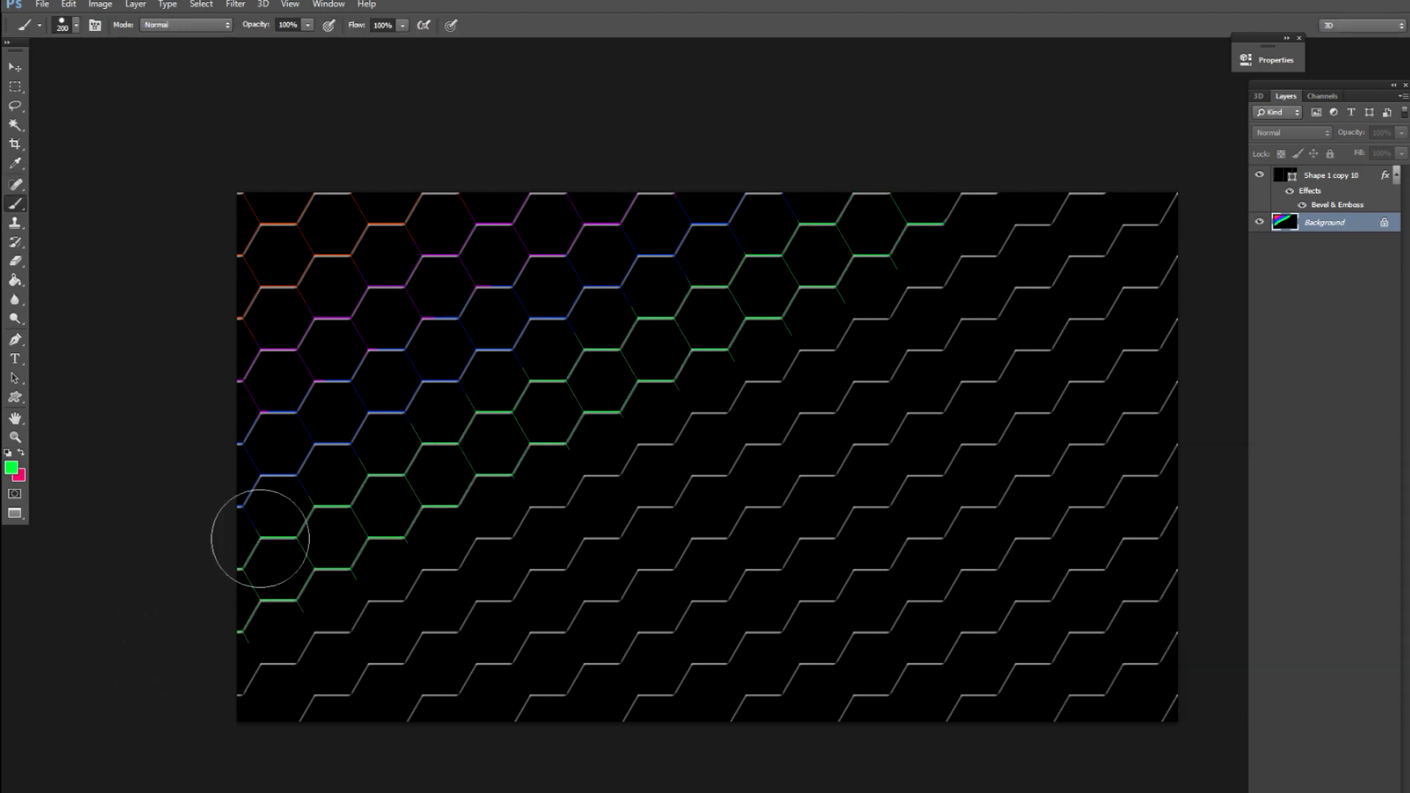
Change the foreground color to yellow (#deff00) and paint a diagonal band along the green one.
left_click(12, 471)
left_click(1267, 652)
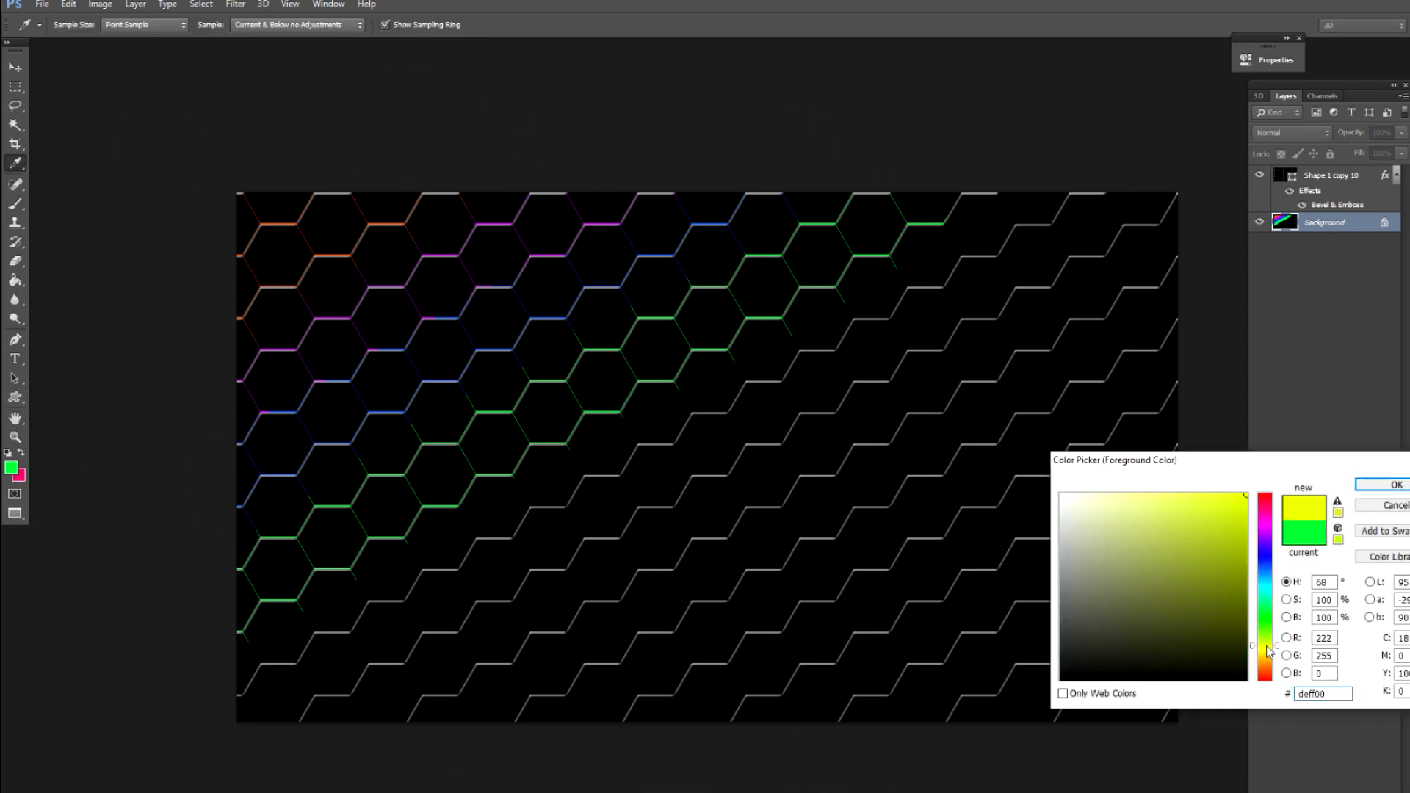
key("Return")
mouse_move(986, 214)
left_mouse_down()
mouse_move(958, 248)
mouse_move(551, 494)
mouse_move(220, 645)
mouse_move(142, 699)
left_mouse_up()
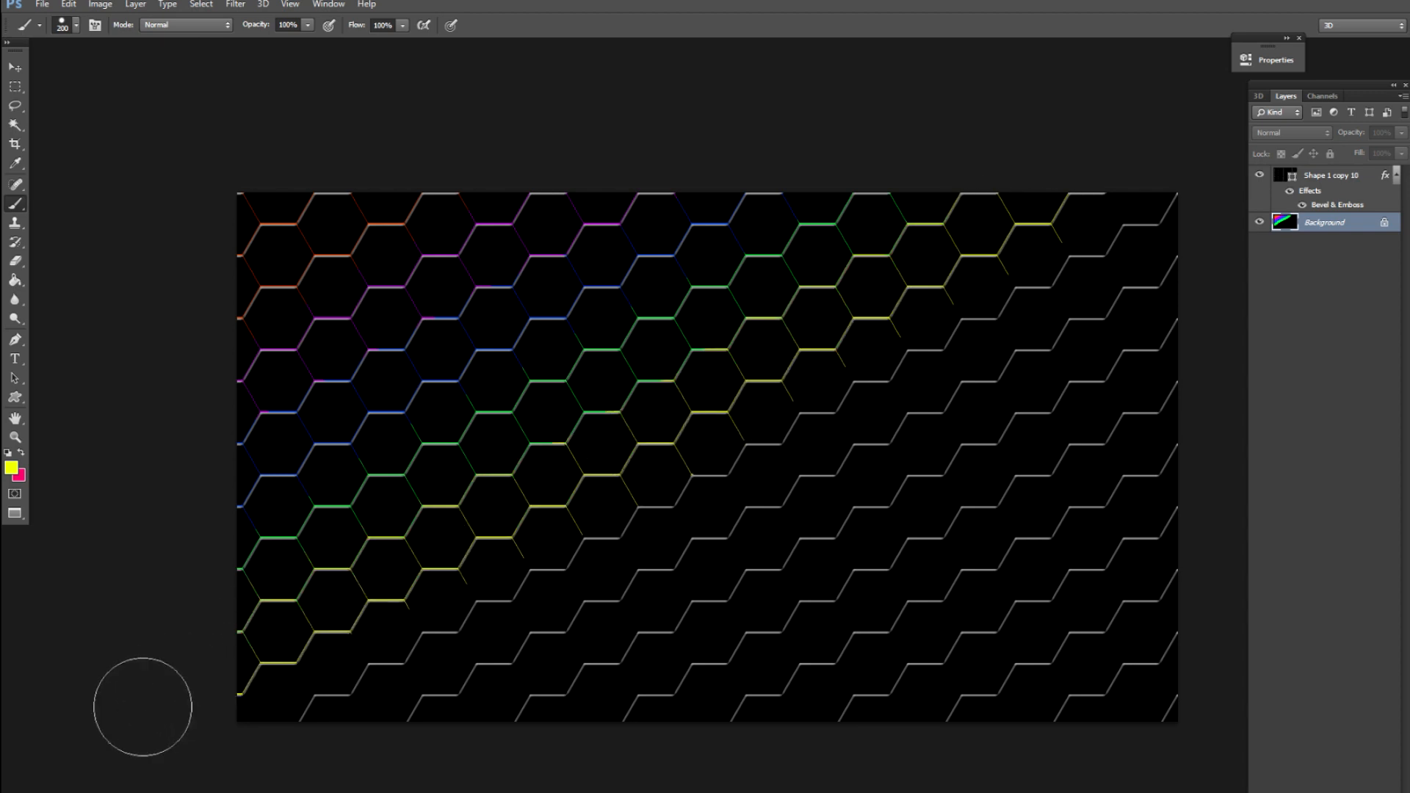
Change the foreground color to cyan (#00c7eb) and paint a wide diagonal band along the yellow one.
left_click(13, 467)
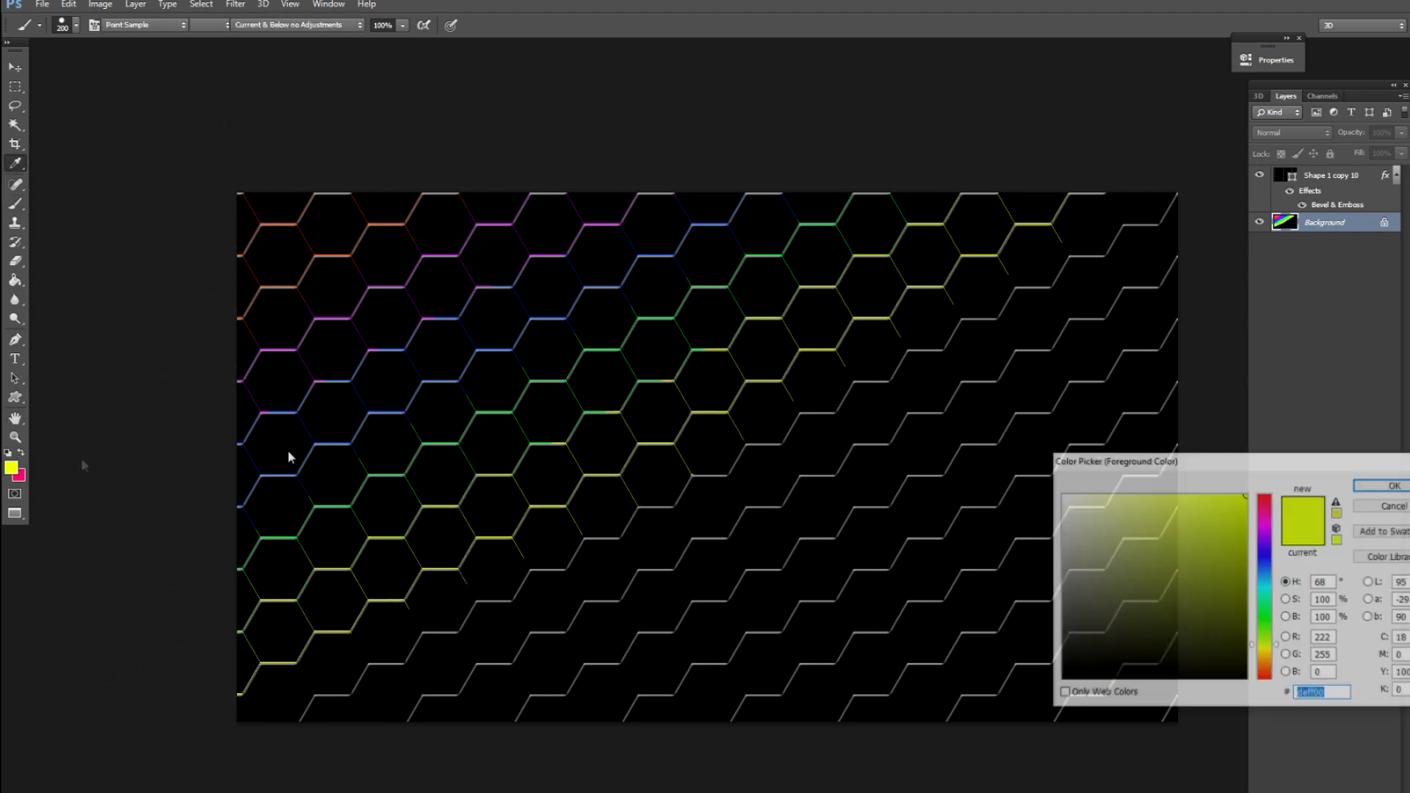
left_click(1286, 600)
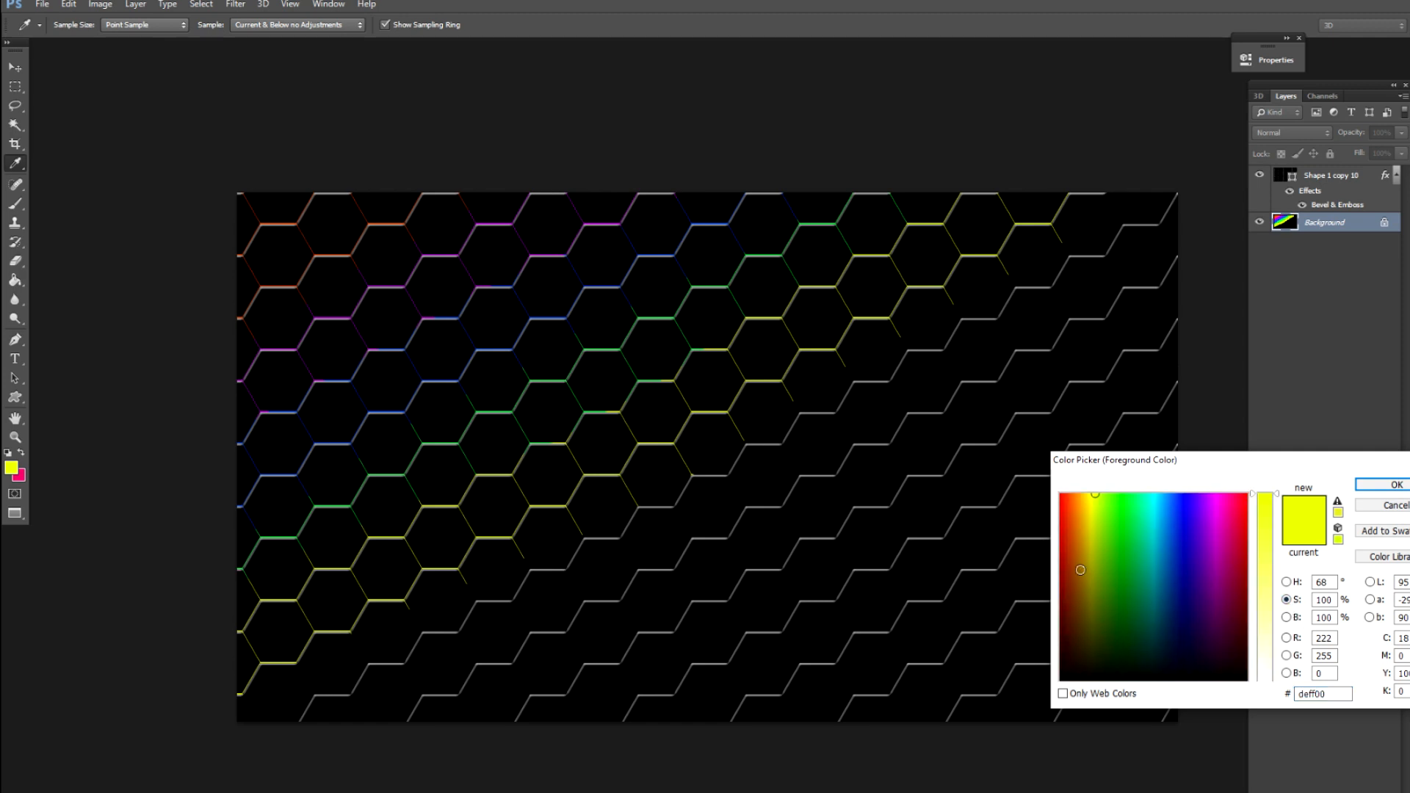
left_click_drag(1183, 552, 1159, 509)
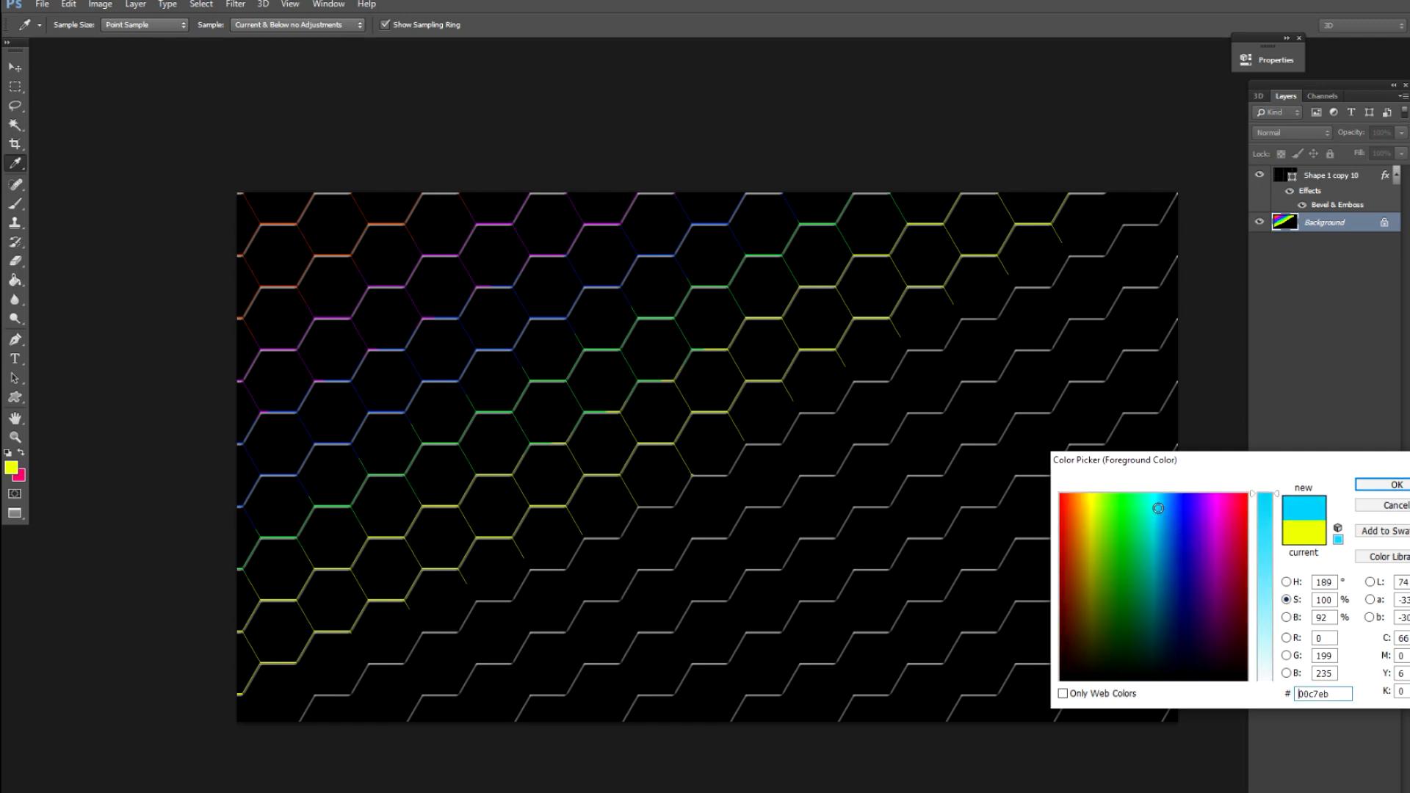
key("Return")
mouse_move(1174, 215)
left_mouse_down()
mouse_move(507, 585)
mouse_move(198, 727)
mouse_move(475, 673)
mouse_move(615, 603)
mouse_move(1126, 267)
left_mouse_up()
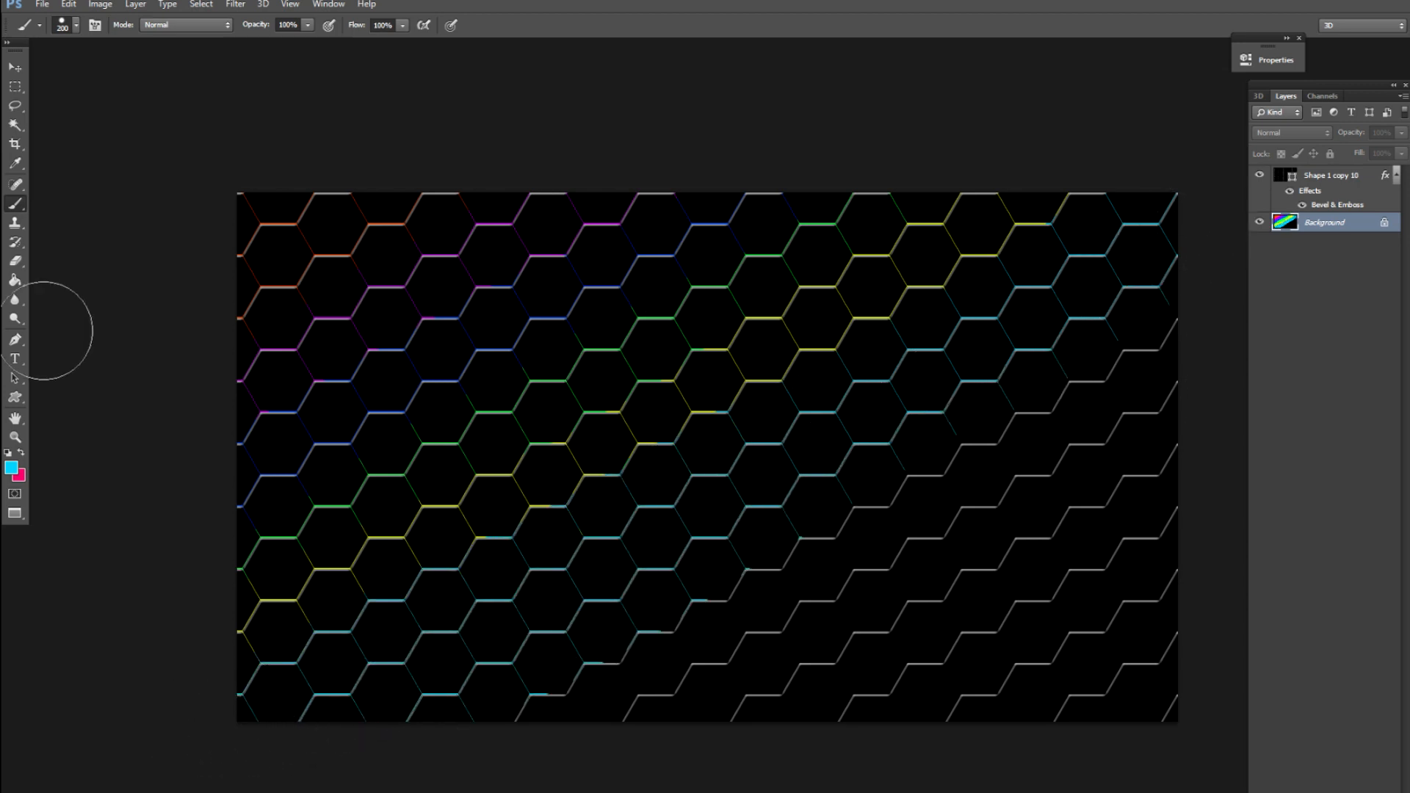
Change the foreground color to golden yellow (#f5c715) and paint a wide diagonal band along the cyan one.
left_click(10, 470)
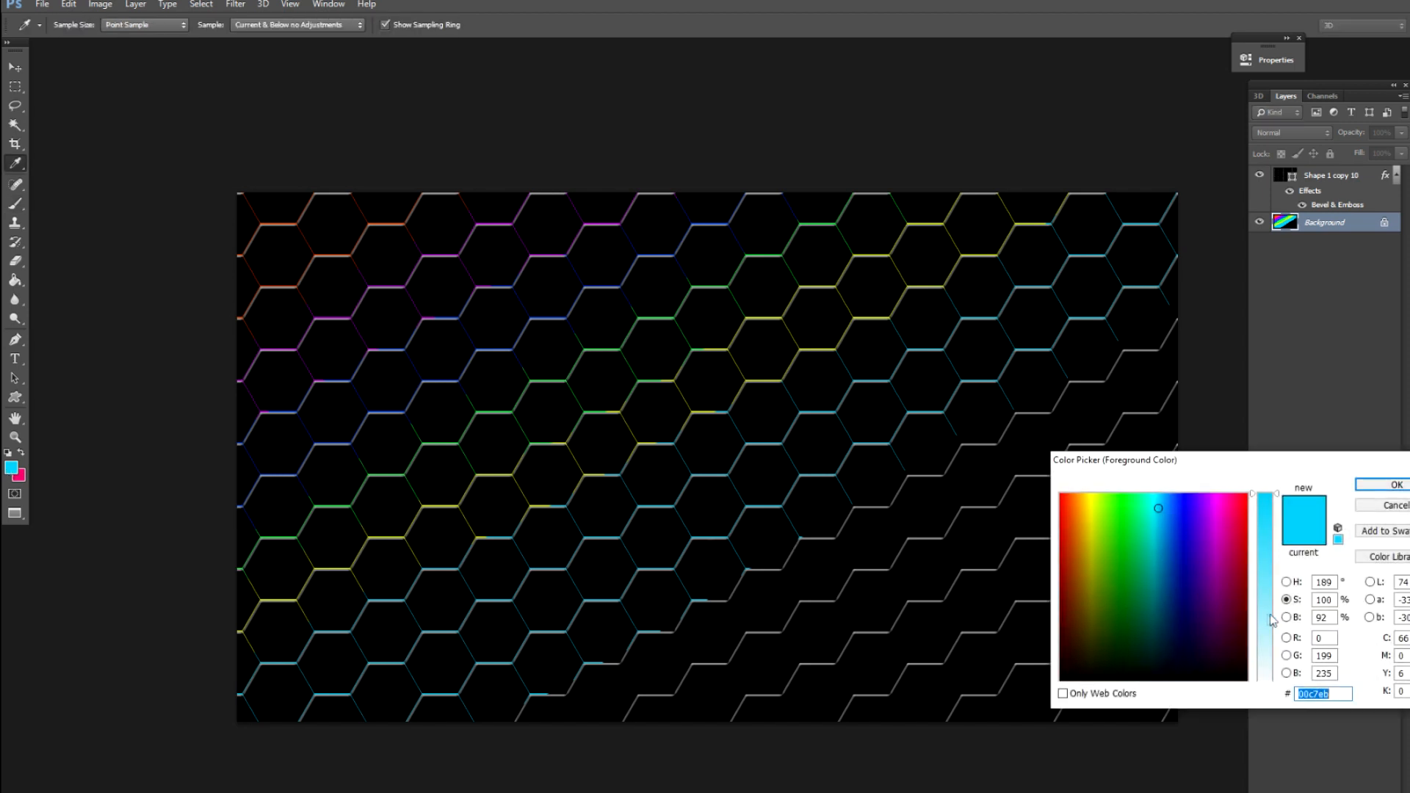
left_click(1287, 638)
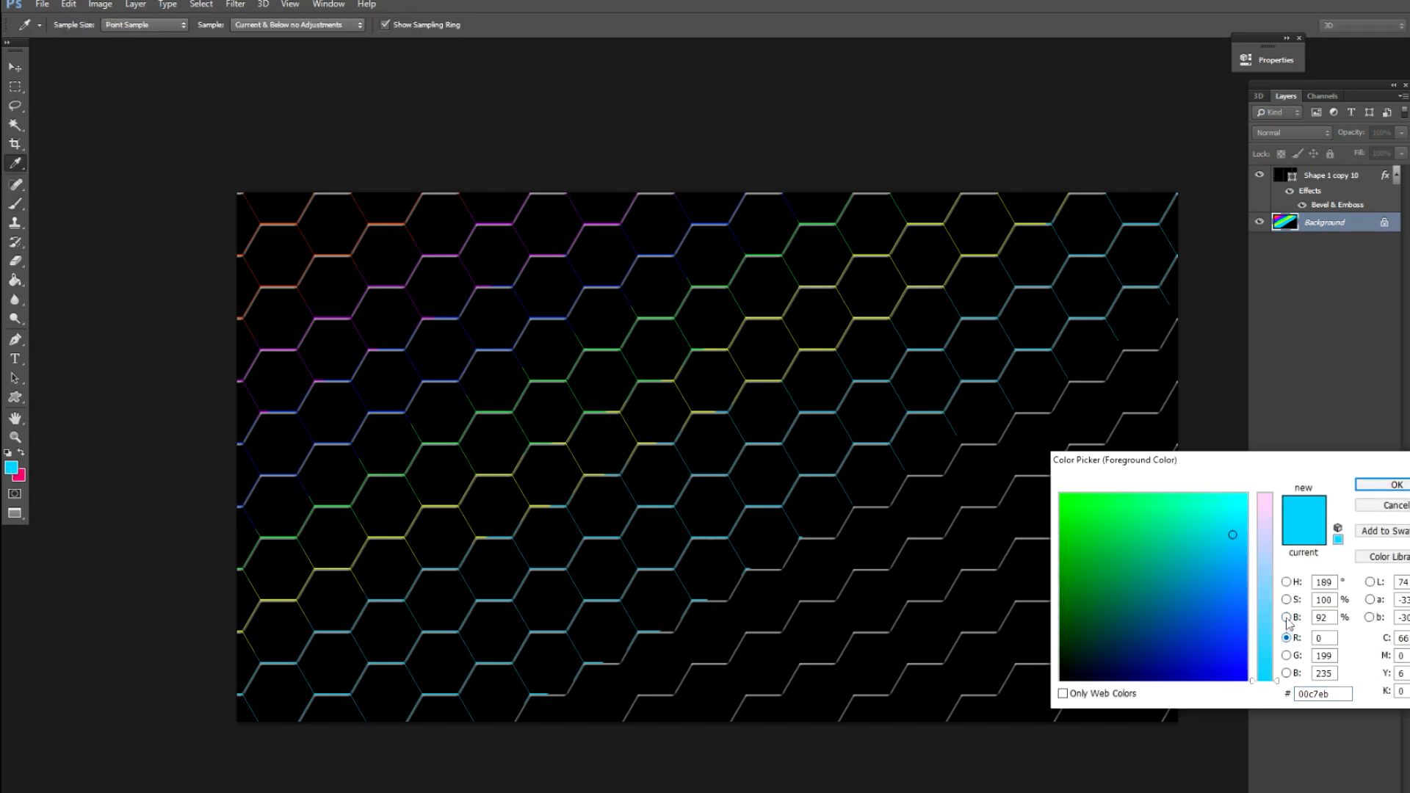
left_click(1286, 616)
left_click(1287, 600)
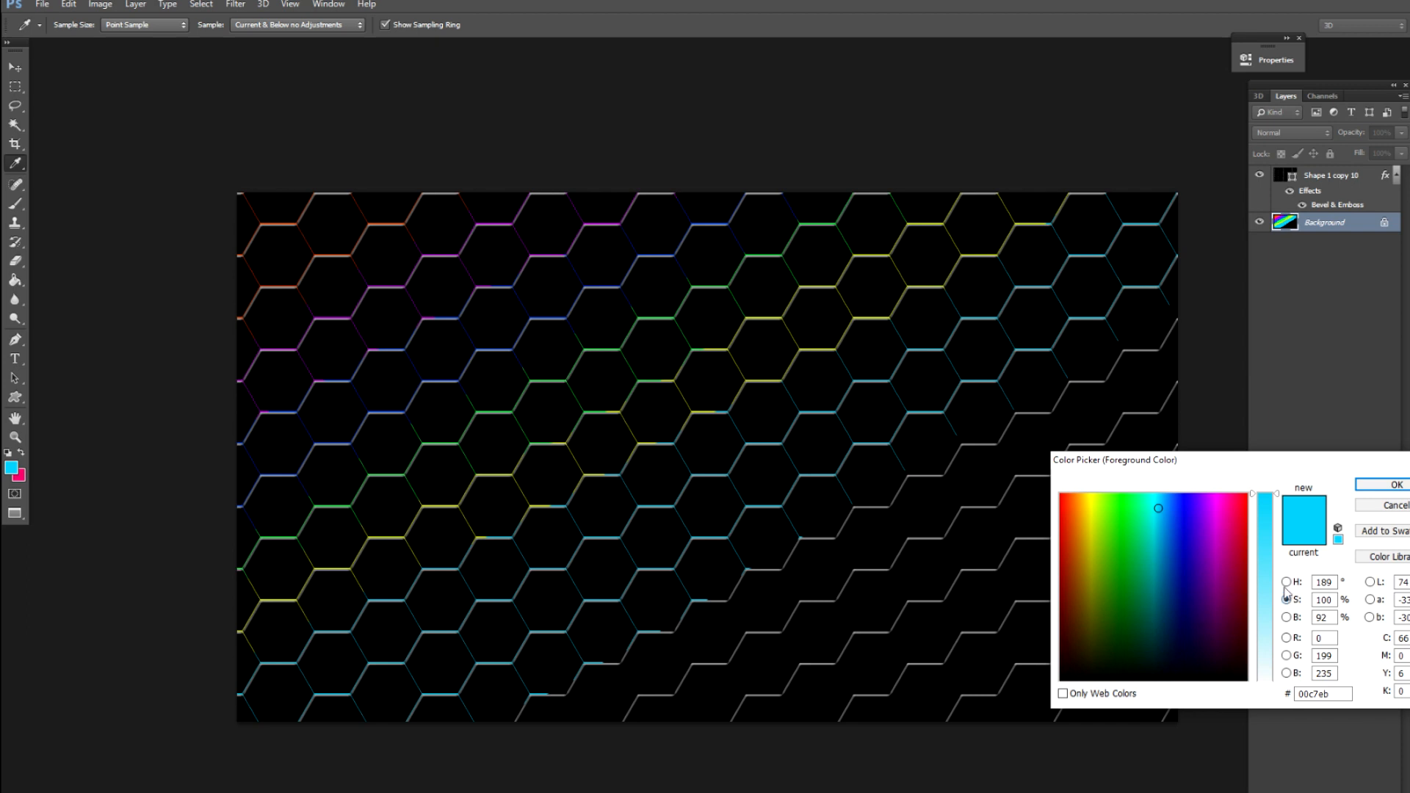
left_click(1286, 582)
left_click(1287, 656)
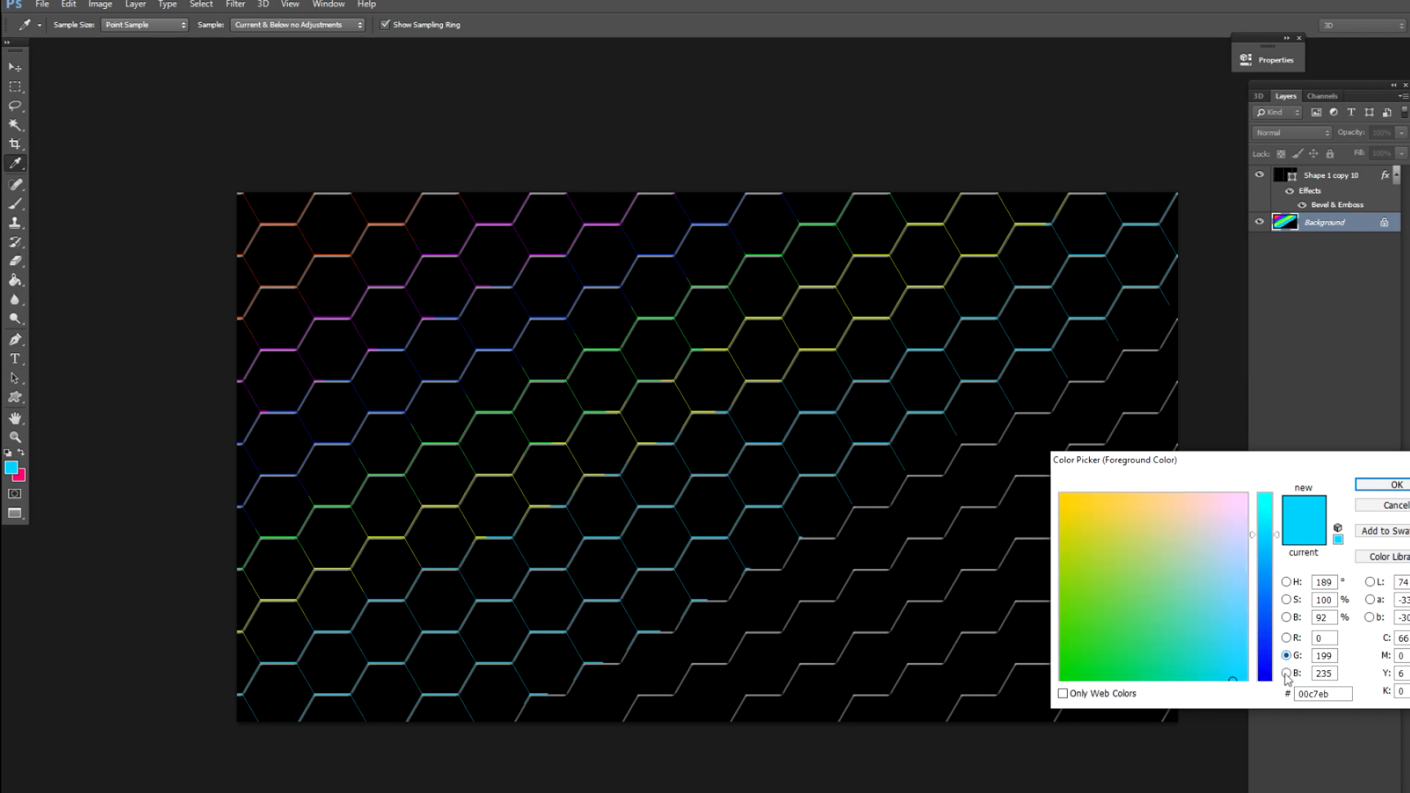
left_click(1285, 674)
left_click(1285, 656)
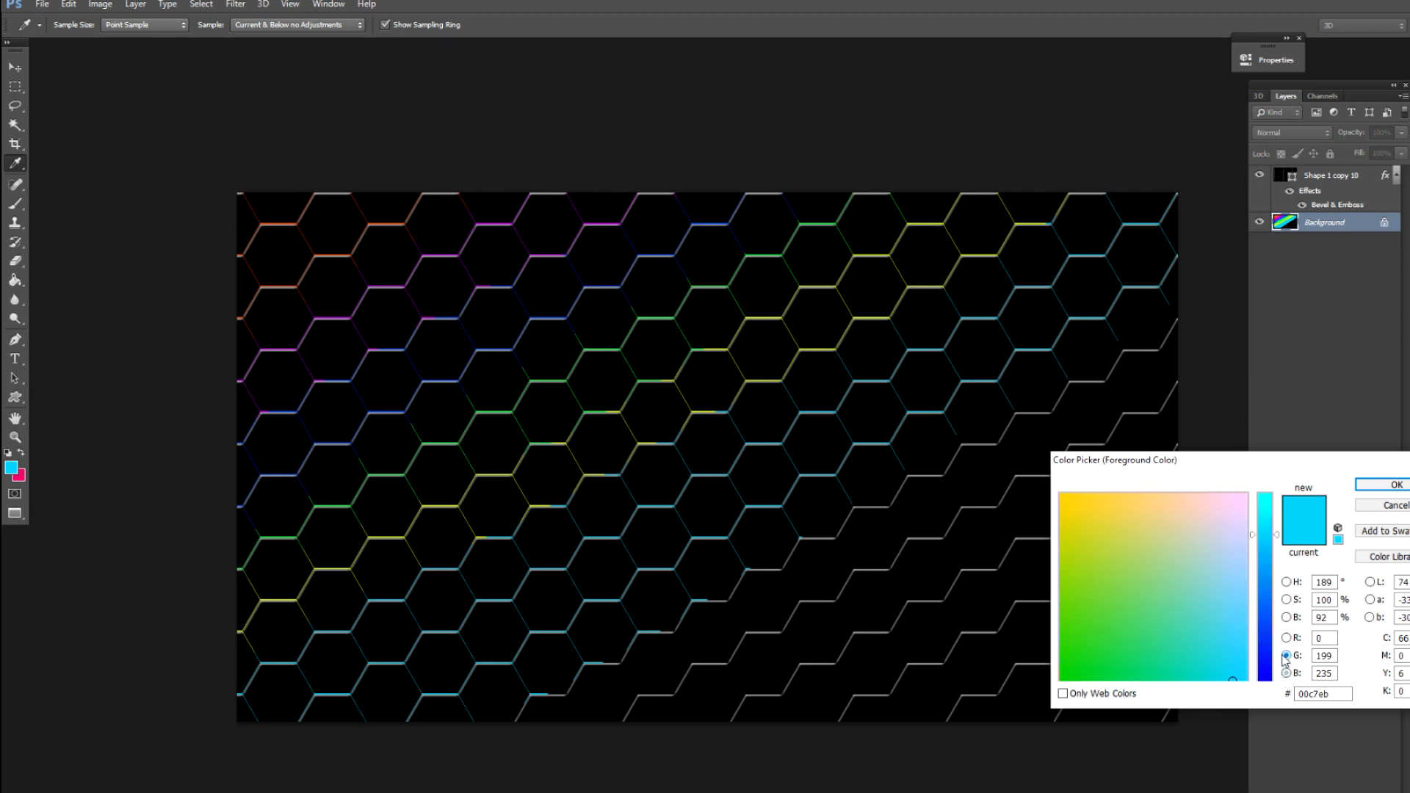
left_click(1060, 503)
key("Return")
key("b")
mouse_move(1179, 342)
left_mouse_down()
mouse_move(662, 628)
mouse_move(465, 716)
mouse_move(577, 694)
mouse_move(872, 579)
mouse_move(1195, 396)
left_mouse_up()
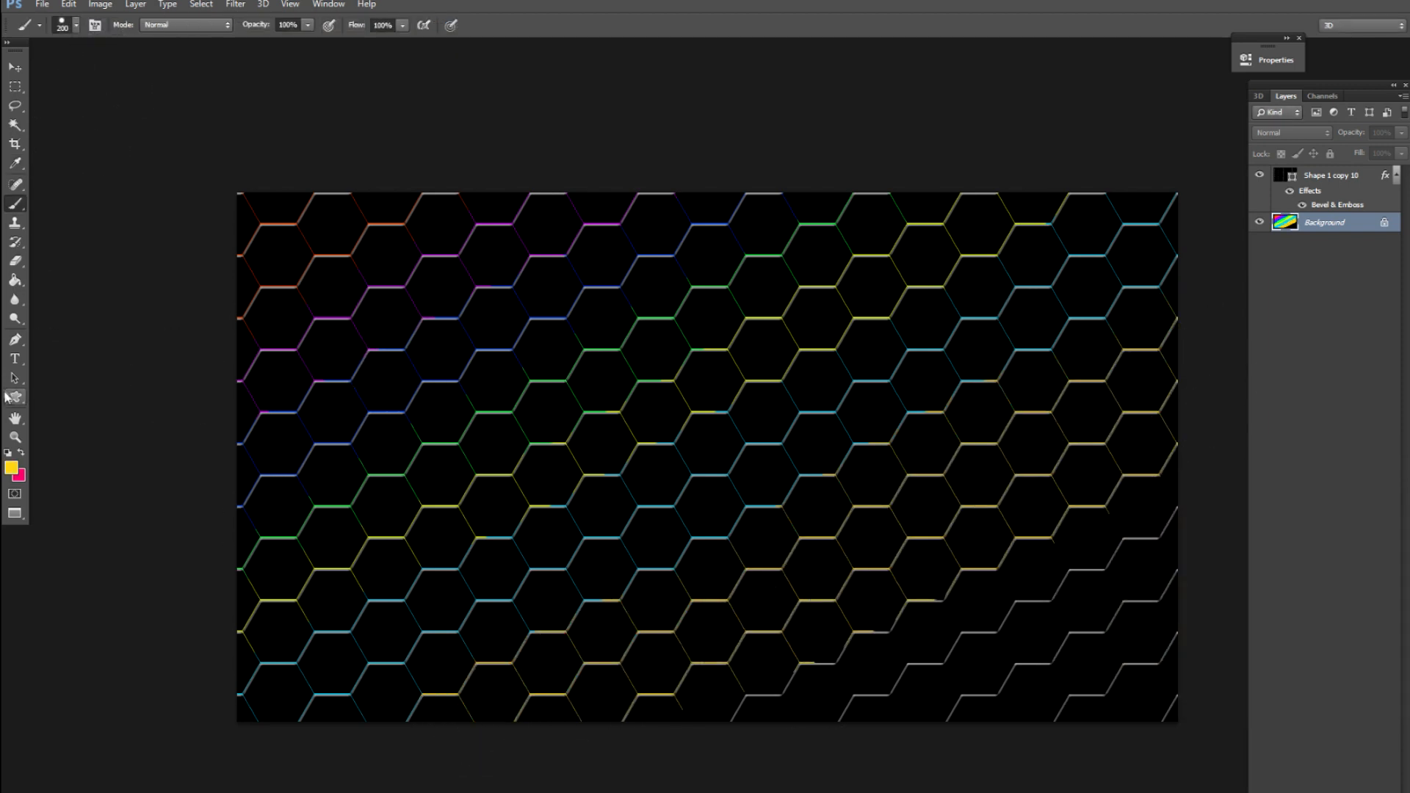
left_click(11, 467)
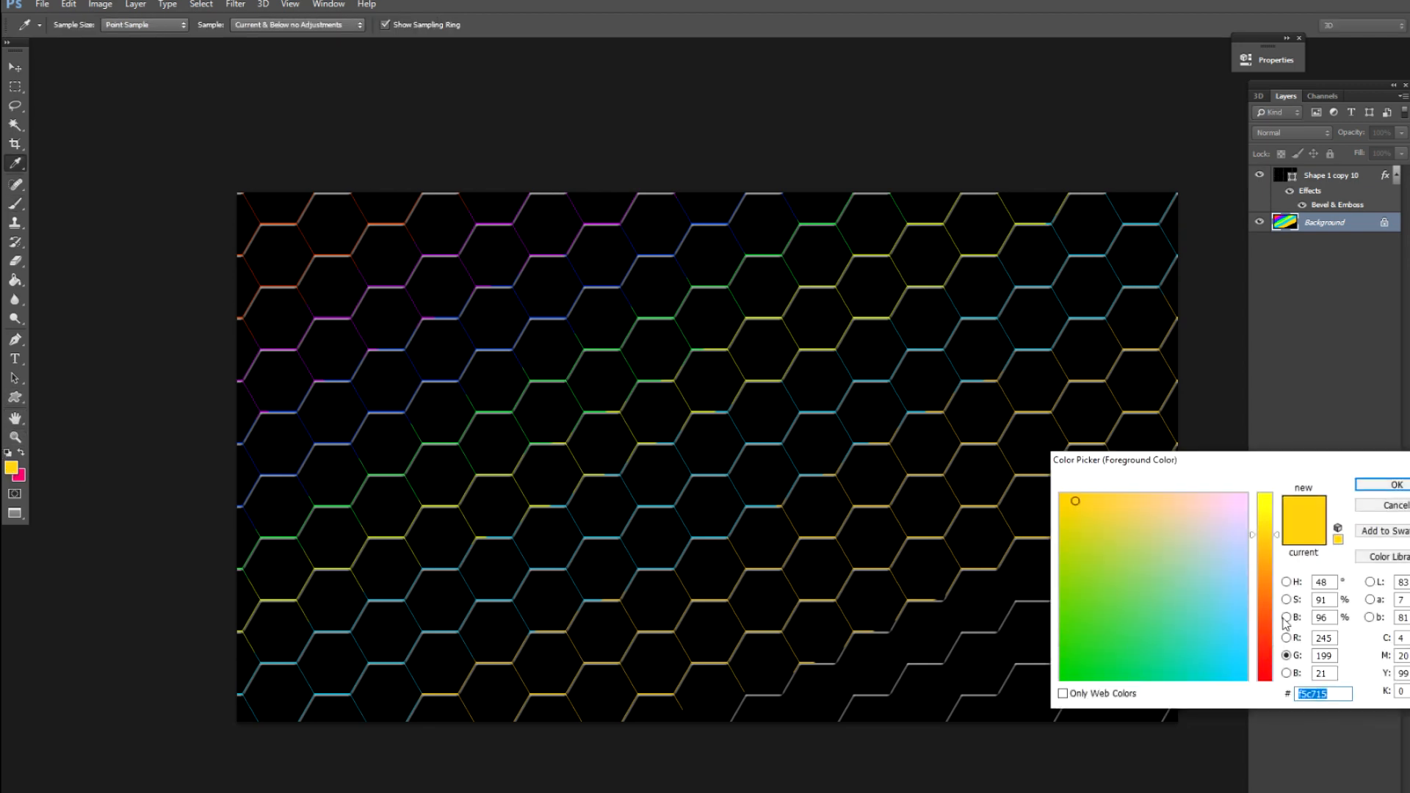
left_click(1371, 600)
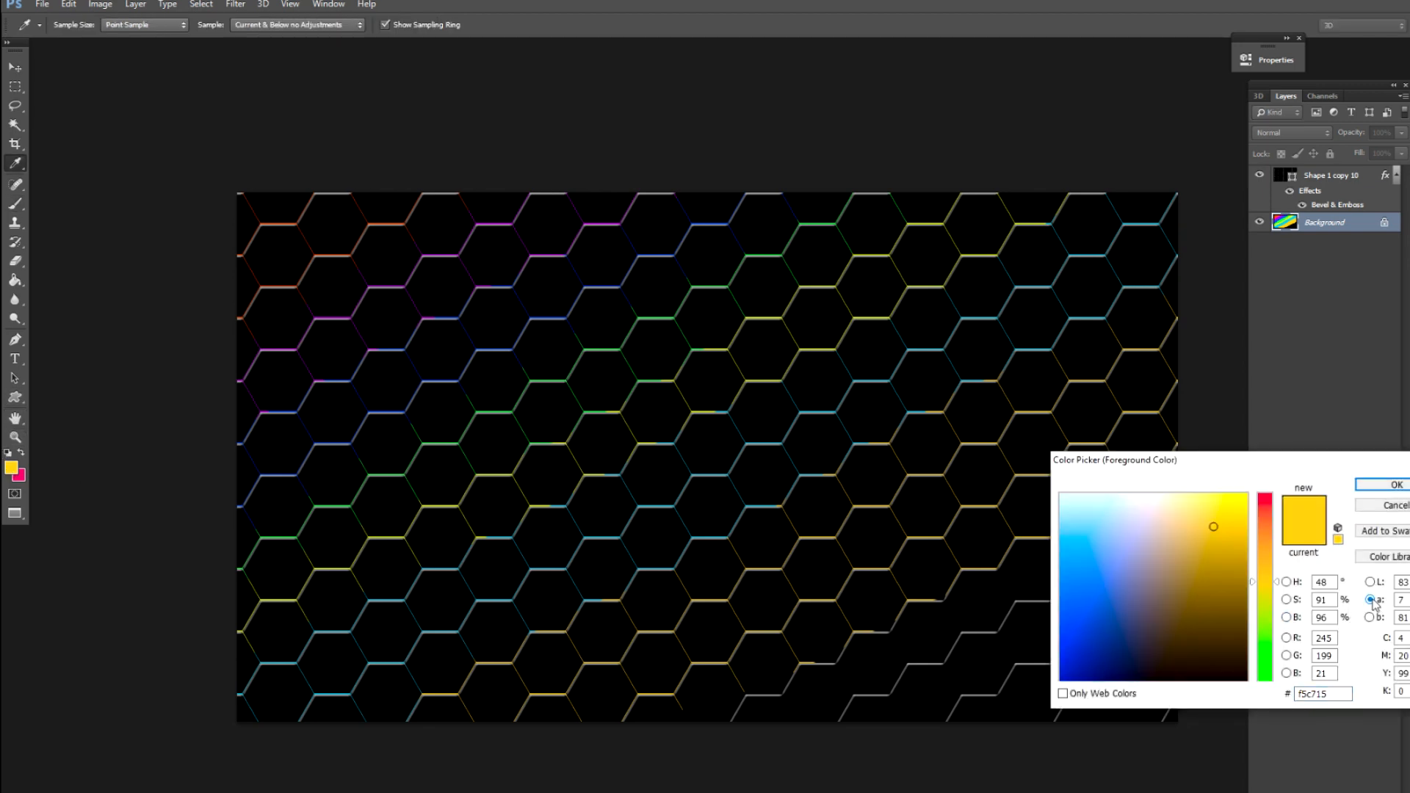
left_click_drag(1232, 548, 1283, 444)
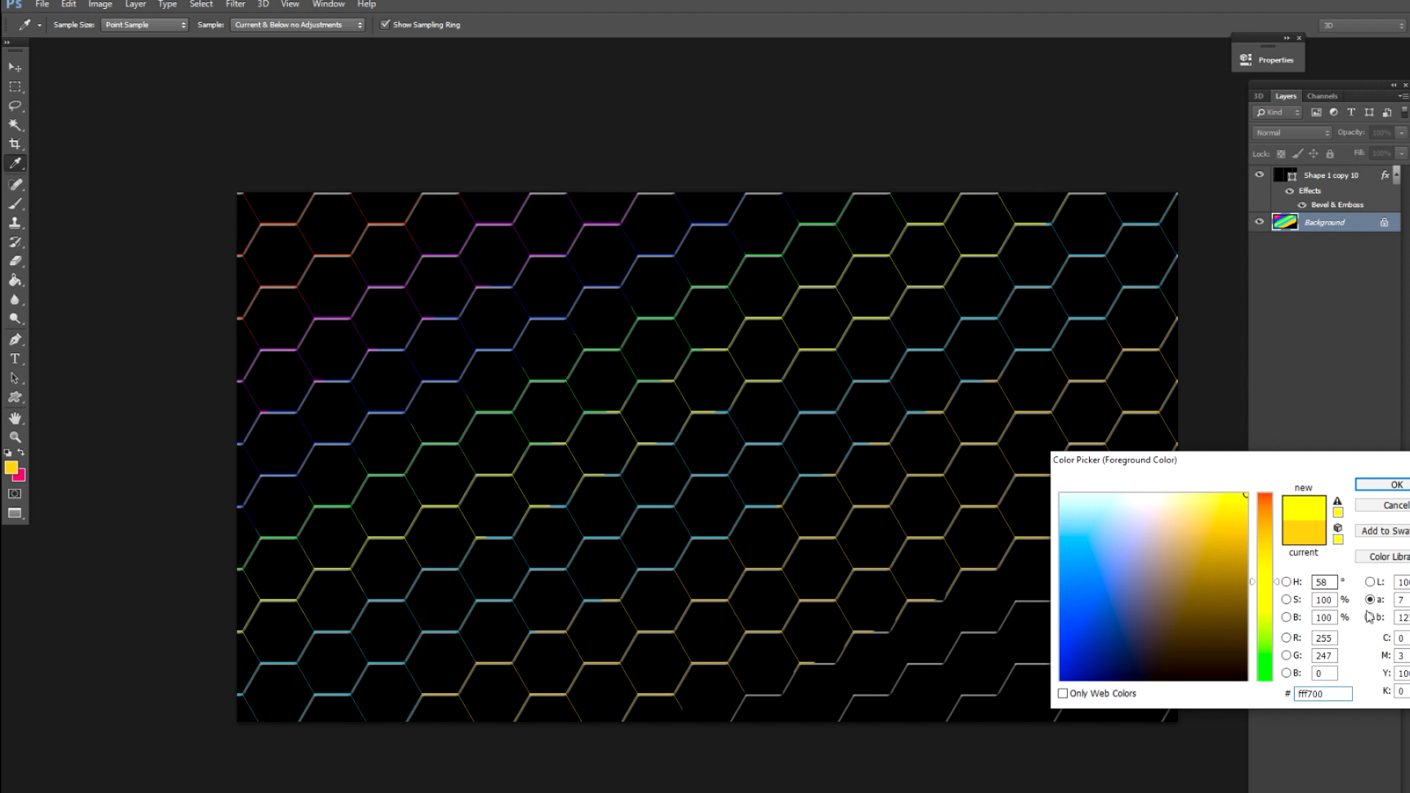
left_click(1370, 582)
left_click(1370, 600)
key("b")
key("Return")
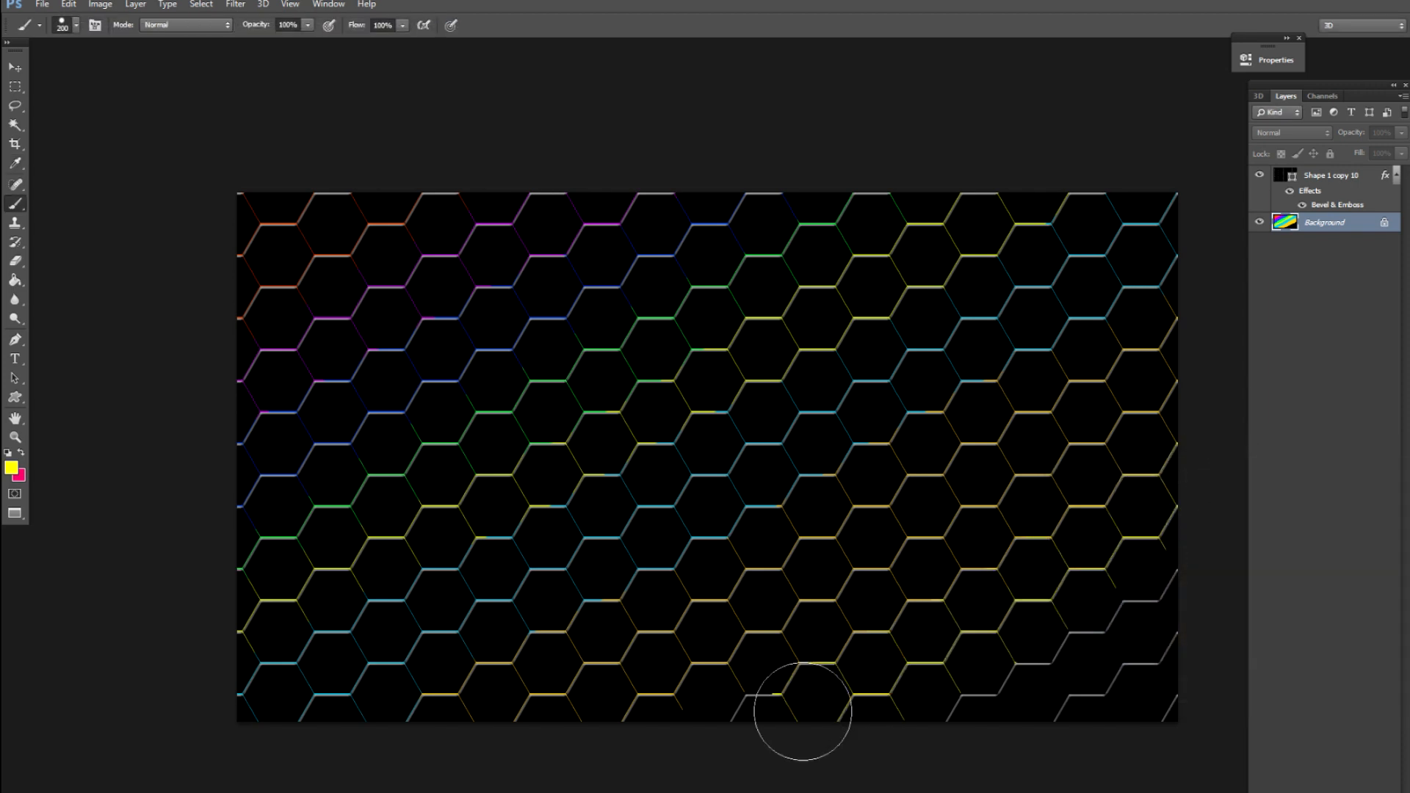
key("ctrl+z")
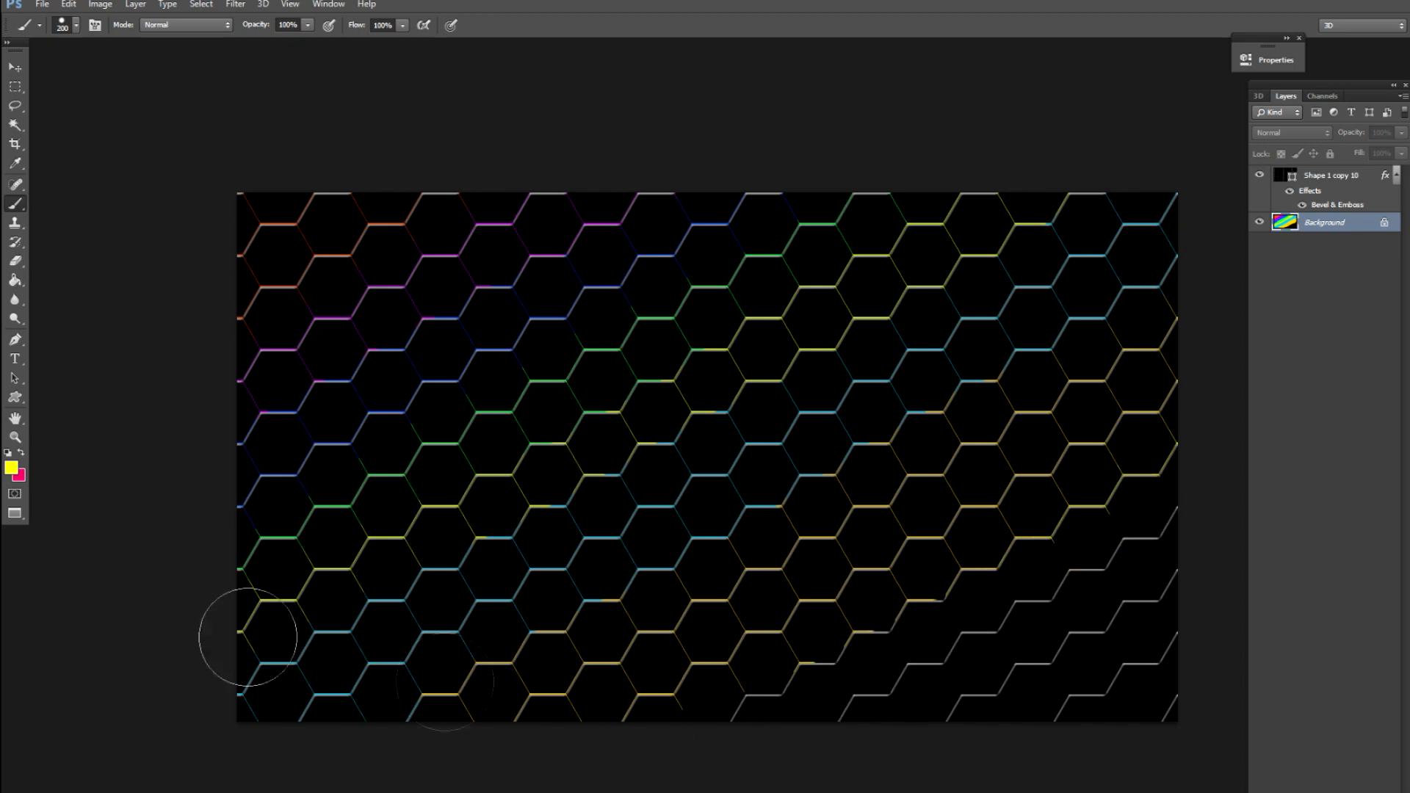
left_click(11, 470)
left_click(1369, 617)
left_click(1182, 494)
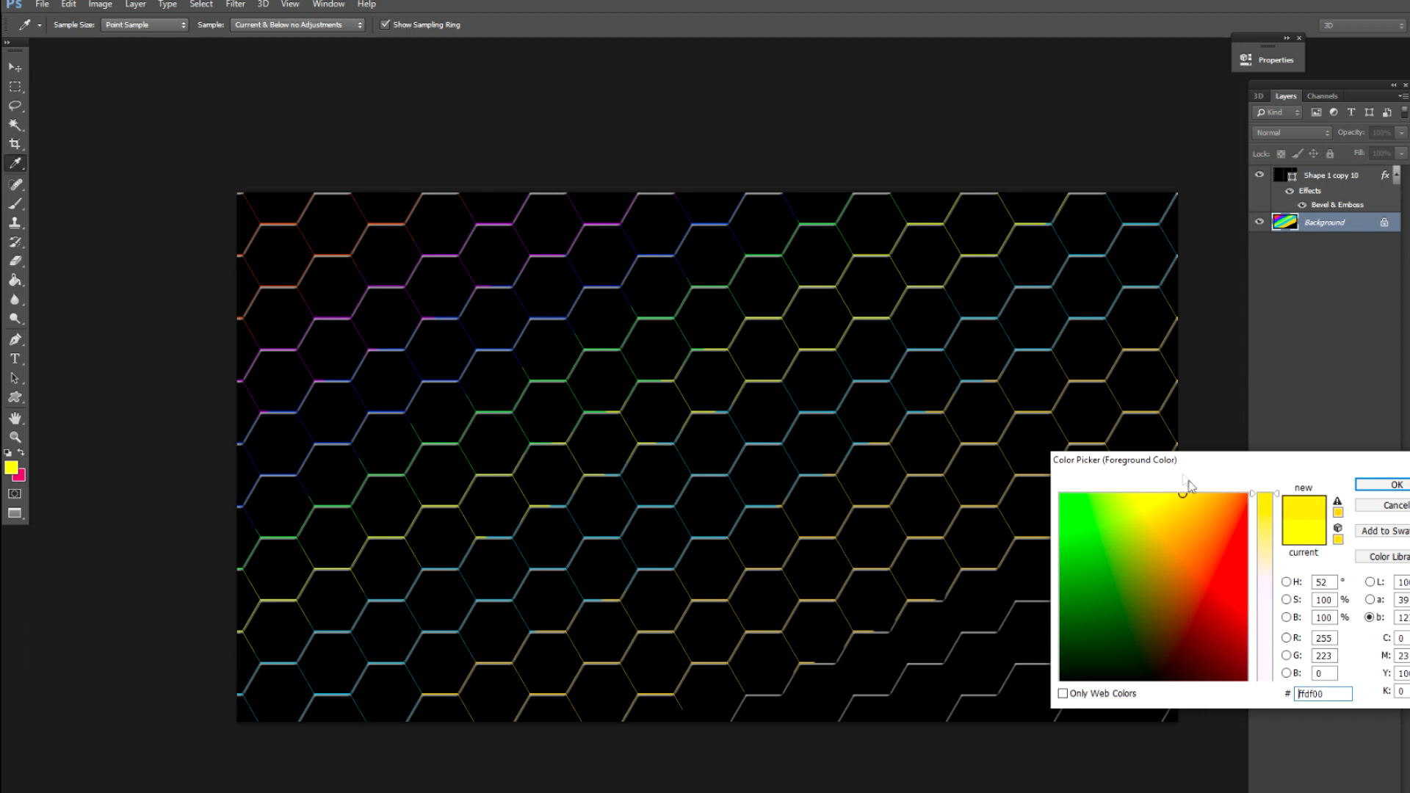
key("Return")
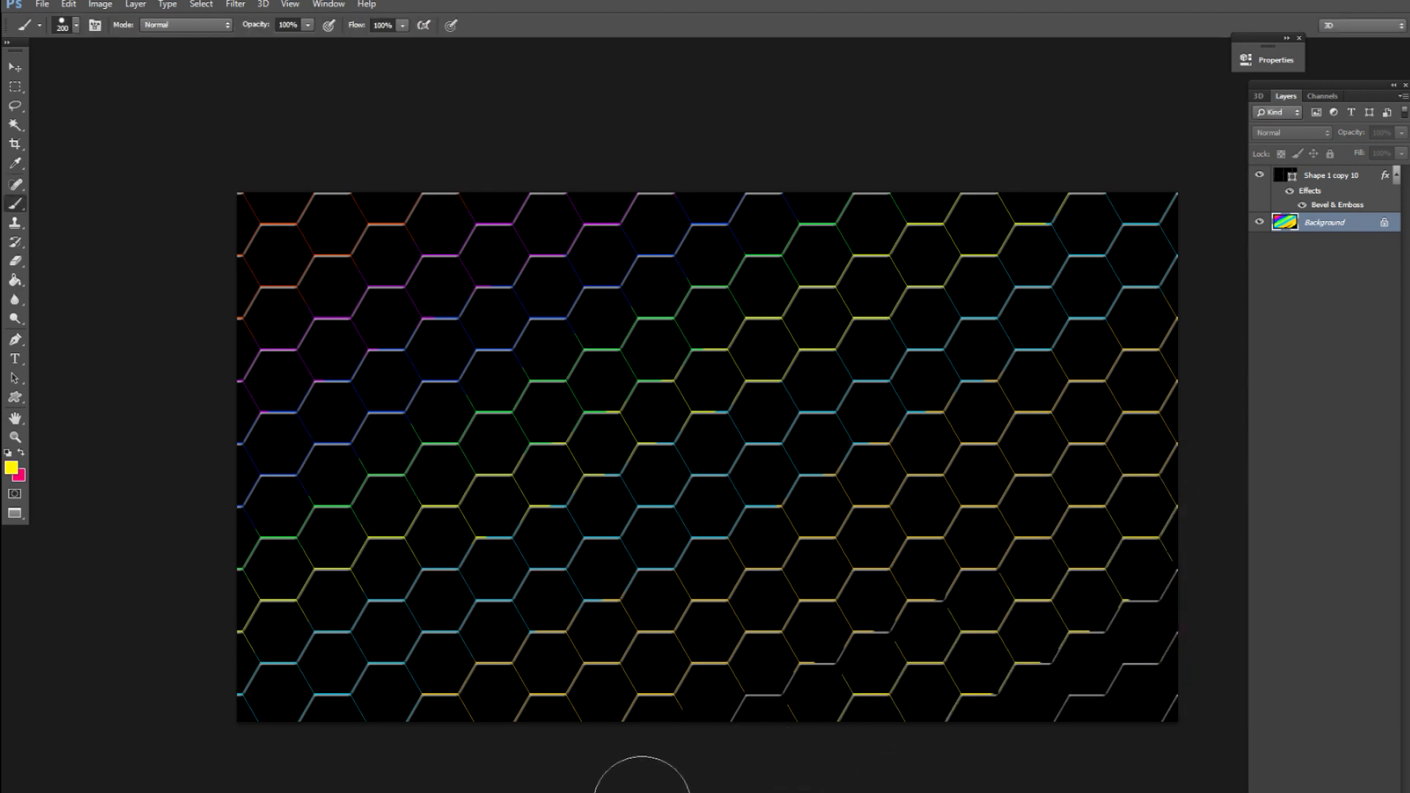
Change the foreground color to magenta and paint over the remaining lower-right corner of the canvas.
left_click(11, 469)
left_click(1286, 581)
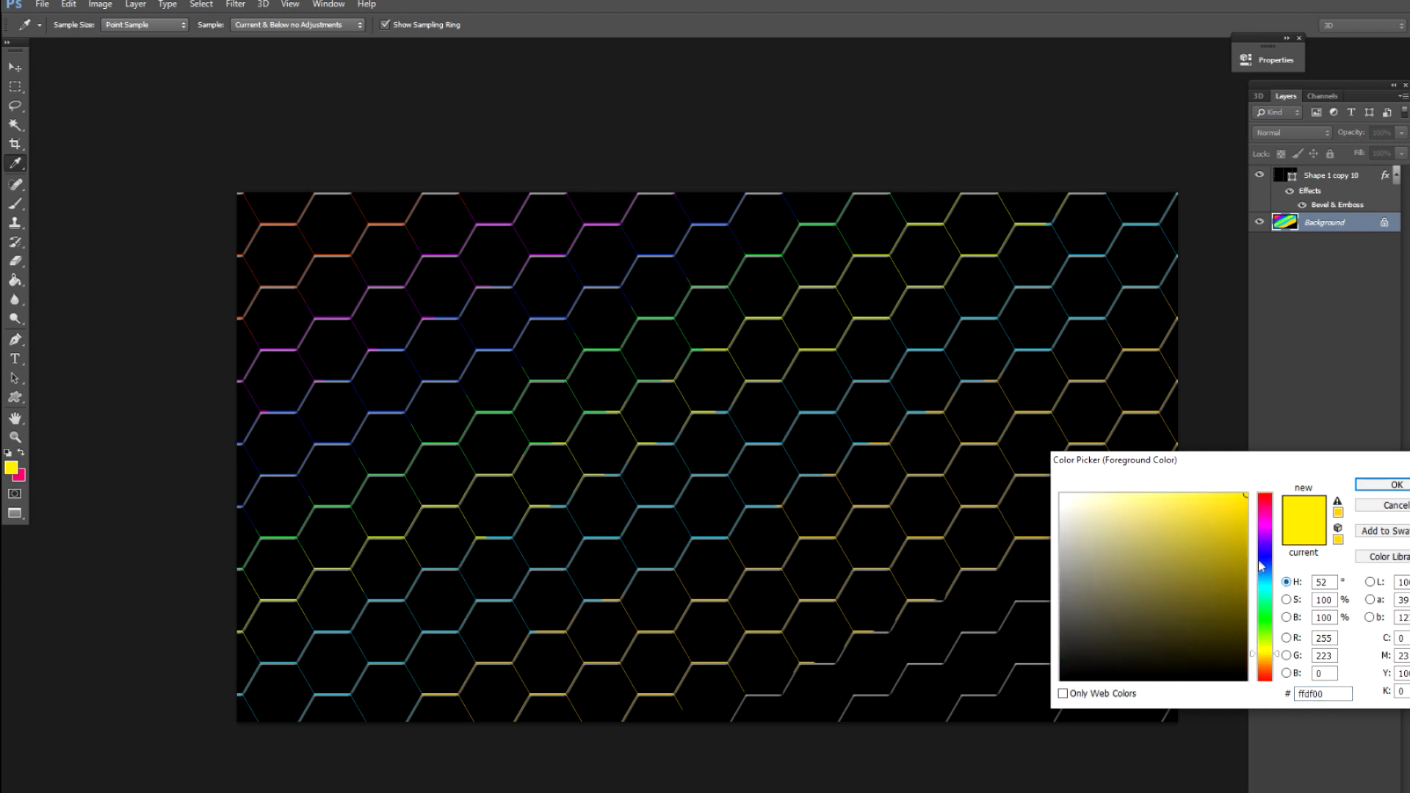
left_click(1268, 526)
key("Return")
mouse_move(1133, 551)
left_mouse_down()
mouse_move(751, 721)
mouse_move(924, 696)
mouse_move(1212, 567)
mouse_move(948, 726)
mouse_move(1059, 668)
mouse_move(1228, 544)
mouse_move(1094, 672)
mouse_move(1206, 678)
mouse_move(1119, 766)
left_mouse_up()
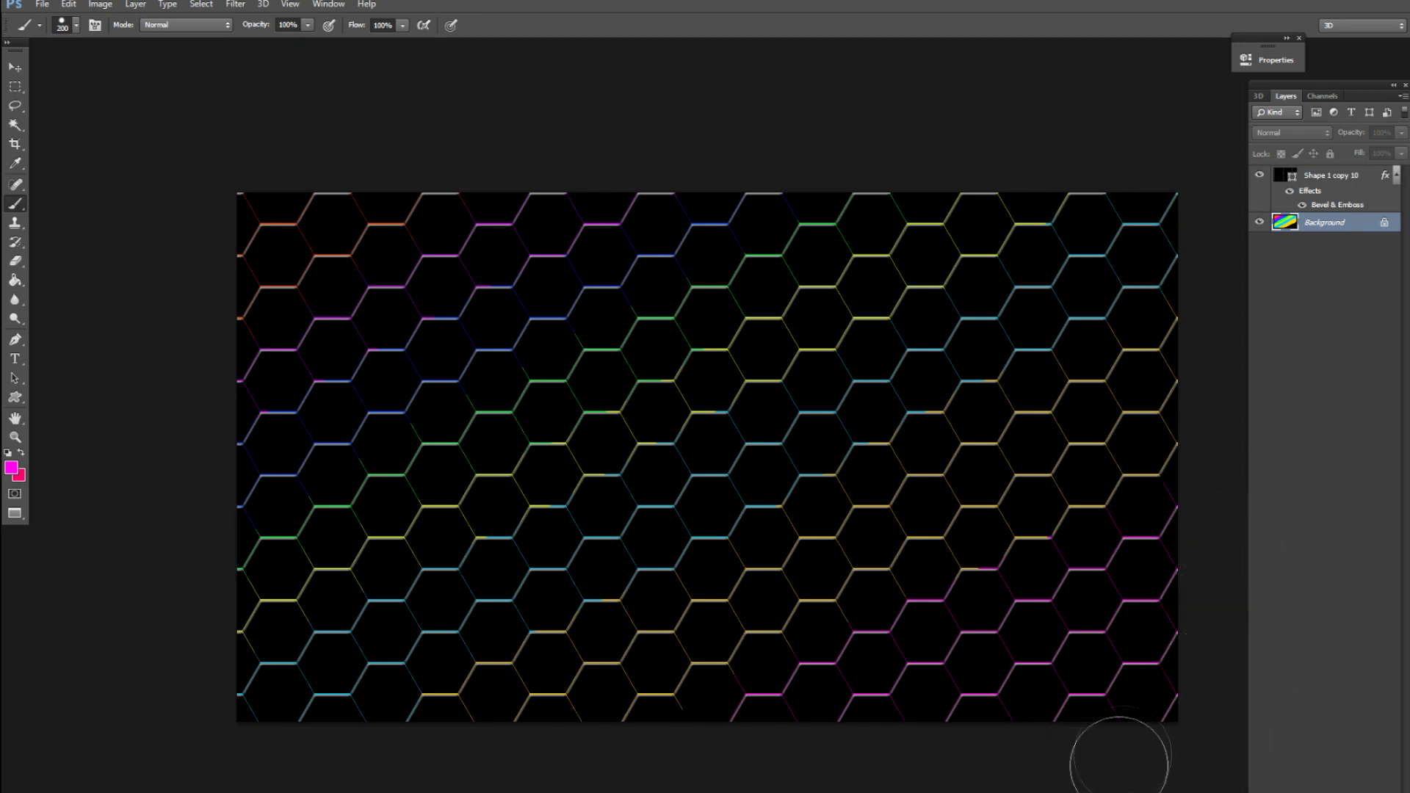
Paint loose magenta strokes over the colored bands across the middle of the canvas and switch to the Move tool.
mouse_move(588, 354)
left_mouse_down()
mouse_move(507, 578)
mouse_move(697, 378)
mouse_move(667, 411)
mouse_move(838, 383)
mouse_move(778, 533)
mouse_move(1072, 452)
mouse_move(1059, 357)
mouse_move(890, 439)
mouse_move(790, 509)
mouse_move(1036, 568)
mouse_move(687, 600)
mouse_move(555, 646)
mouse_move(410, 638)
mouse_move(367, 556)
mouse_move(386, 461)
mouse_move(471, 421)
mouse_move(879, 311)
mouse_move(1061, 334)
mouse_move(818, 589)
left_mouse_up()
key("v")
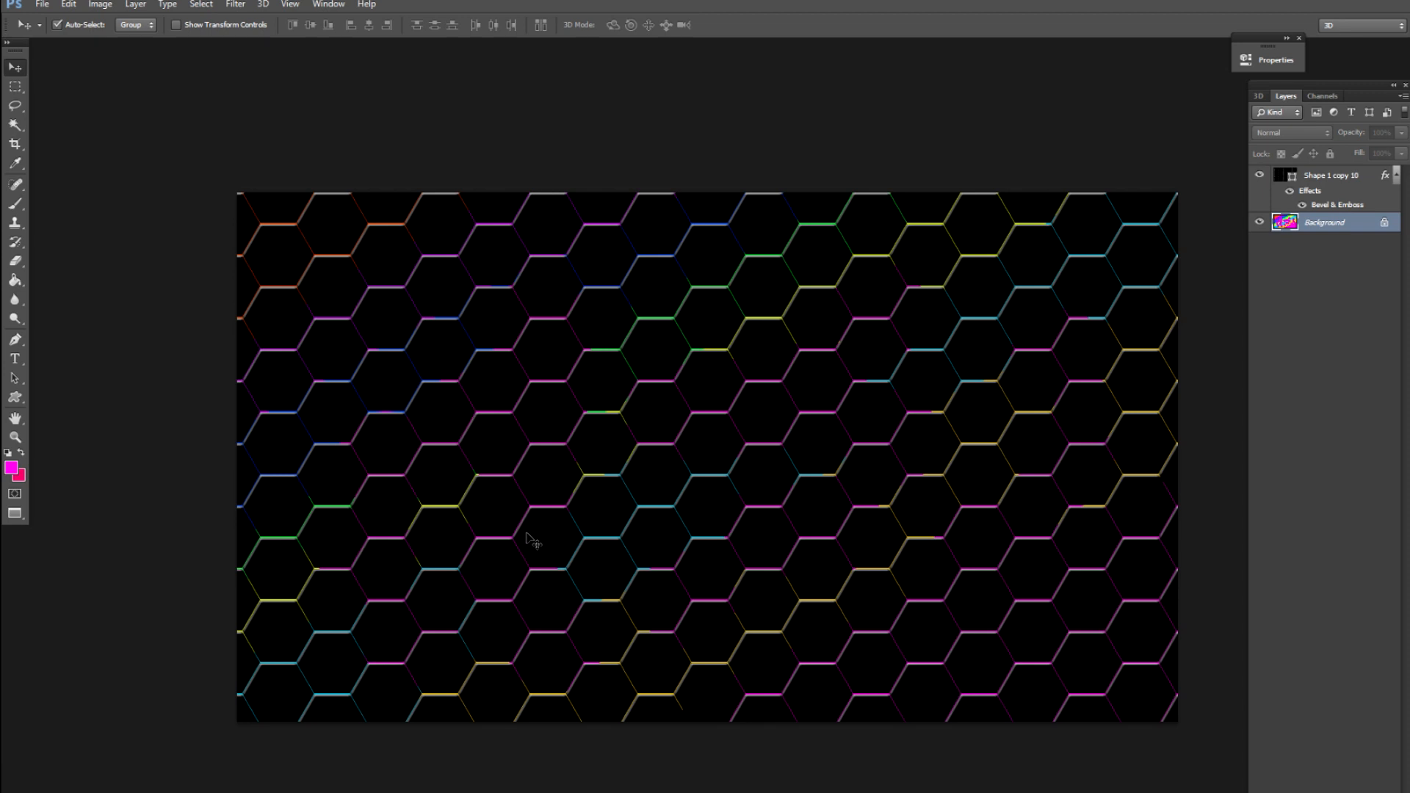
key("ctrl+minus")
key("ctrl+minus")
key("ctrl+minus")
key("ctrl+plus")
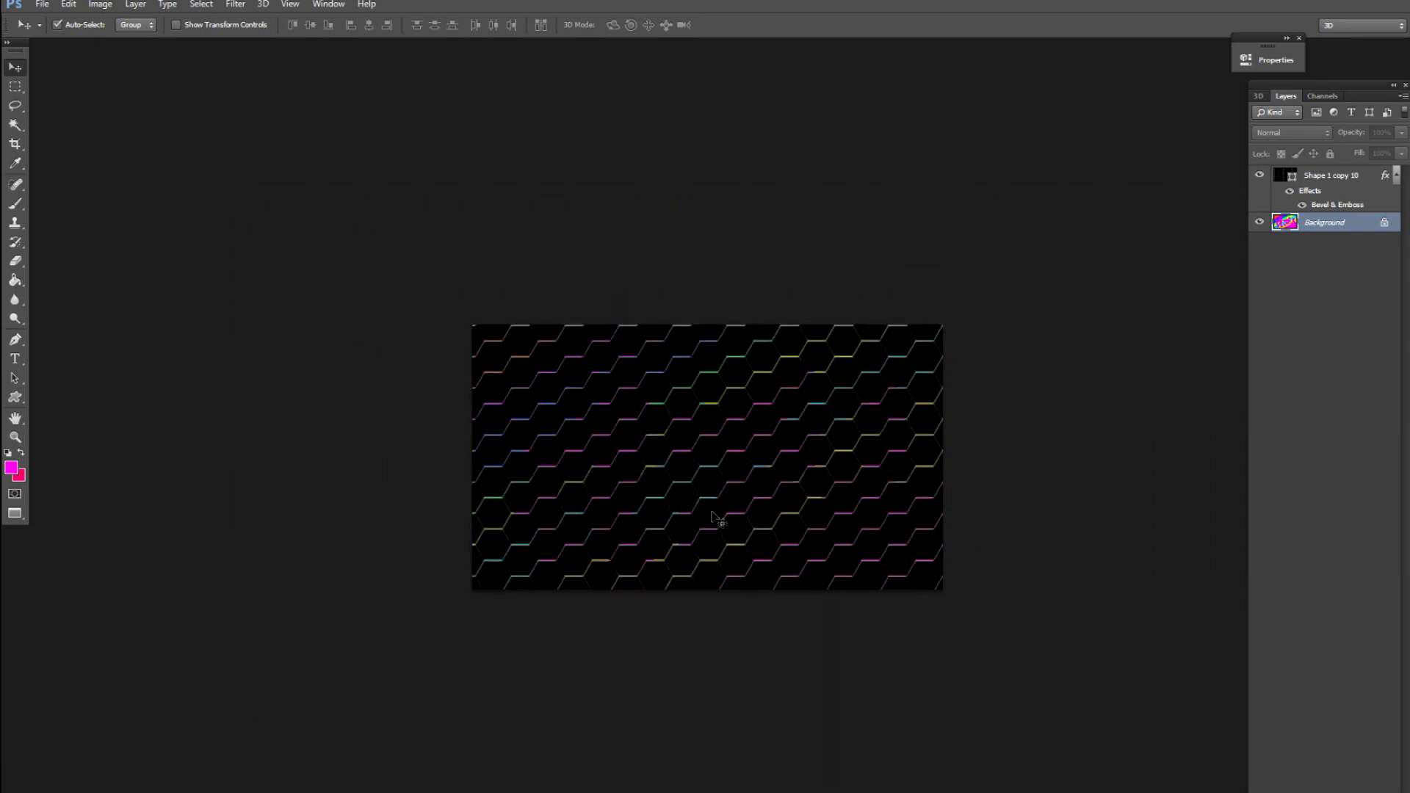
key("ctrl+plus")
Apply a Gaussian Blur with a radius of 23.7 pixels to the Background layer.
key("alt+t")
key("b")
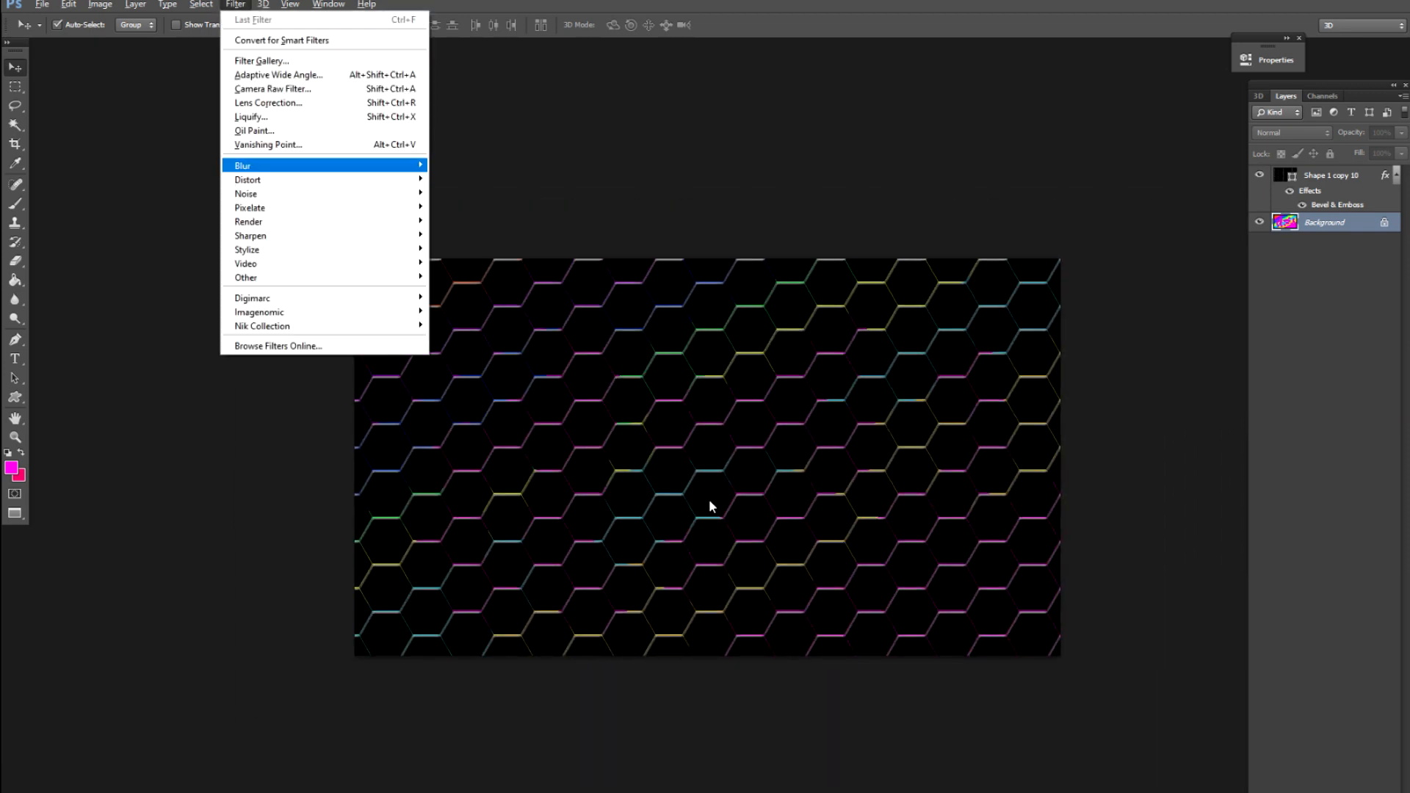
key("g")
left_click_drag(1149, 356, 1152, 358)
key("Return")
key("v")
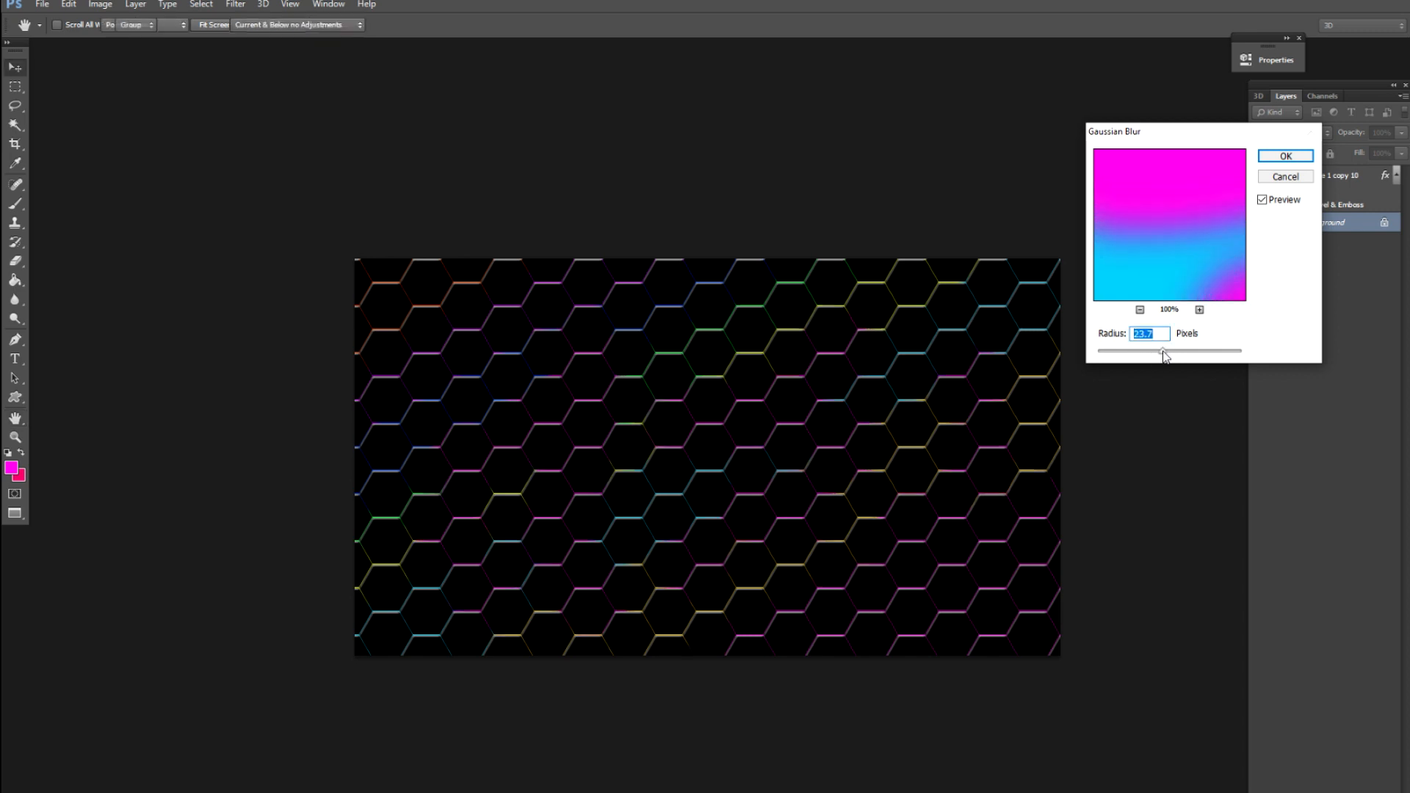
Duplicate the blurred Background layer and try enlarging the copy to about 125.6%.
scroll(681, 445, "up", 8)
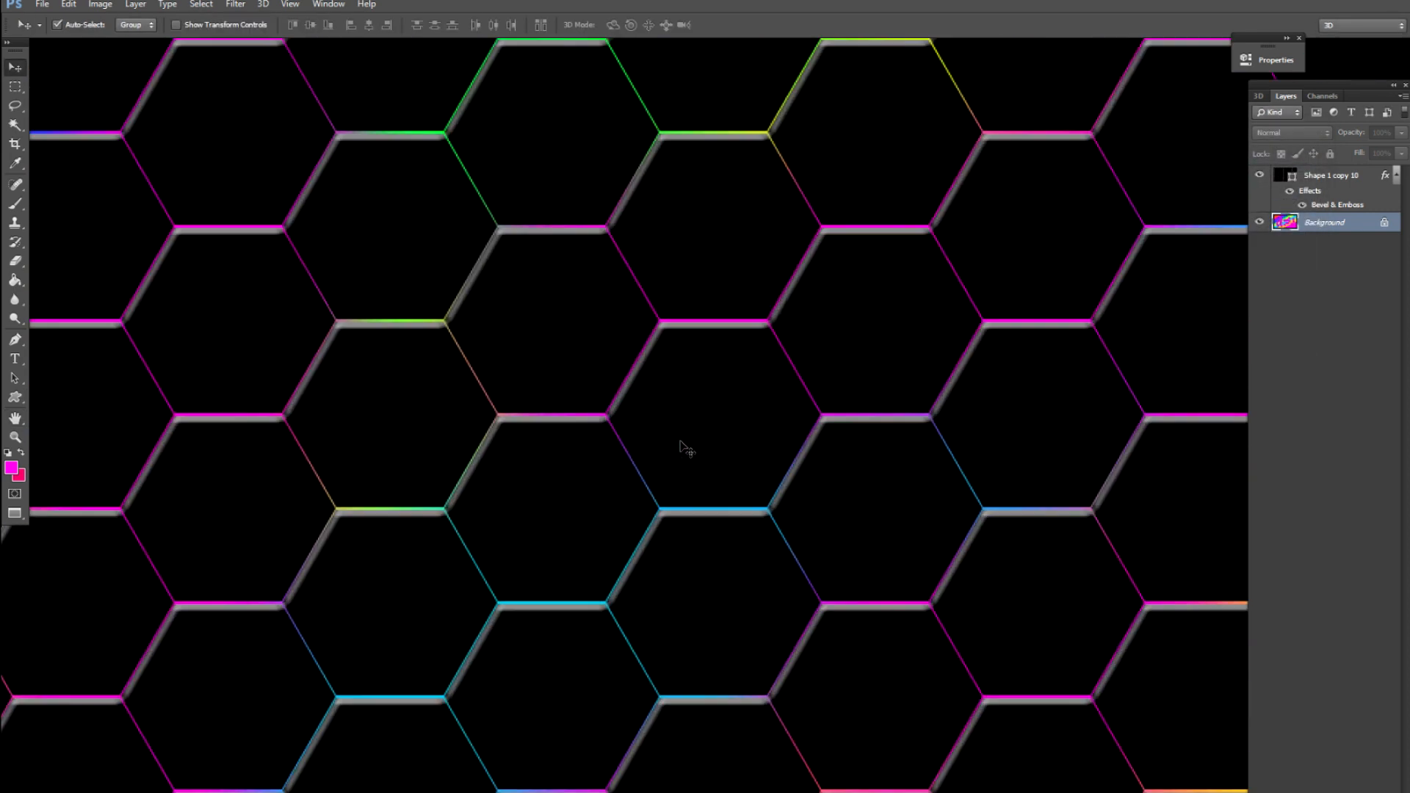
scroll(680, 442, "down", 6)
scroll(679, 431, "up", 2)
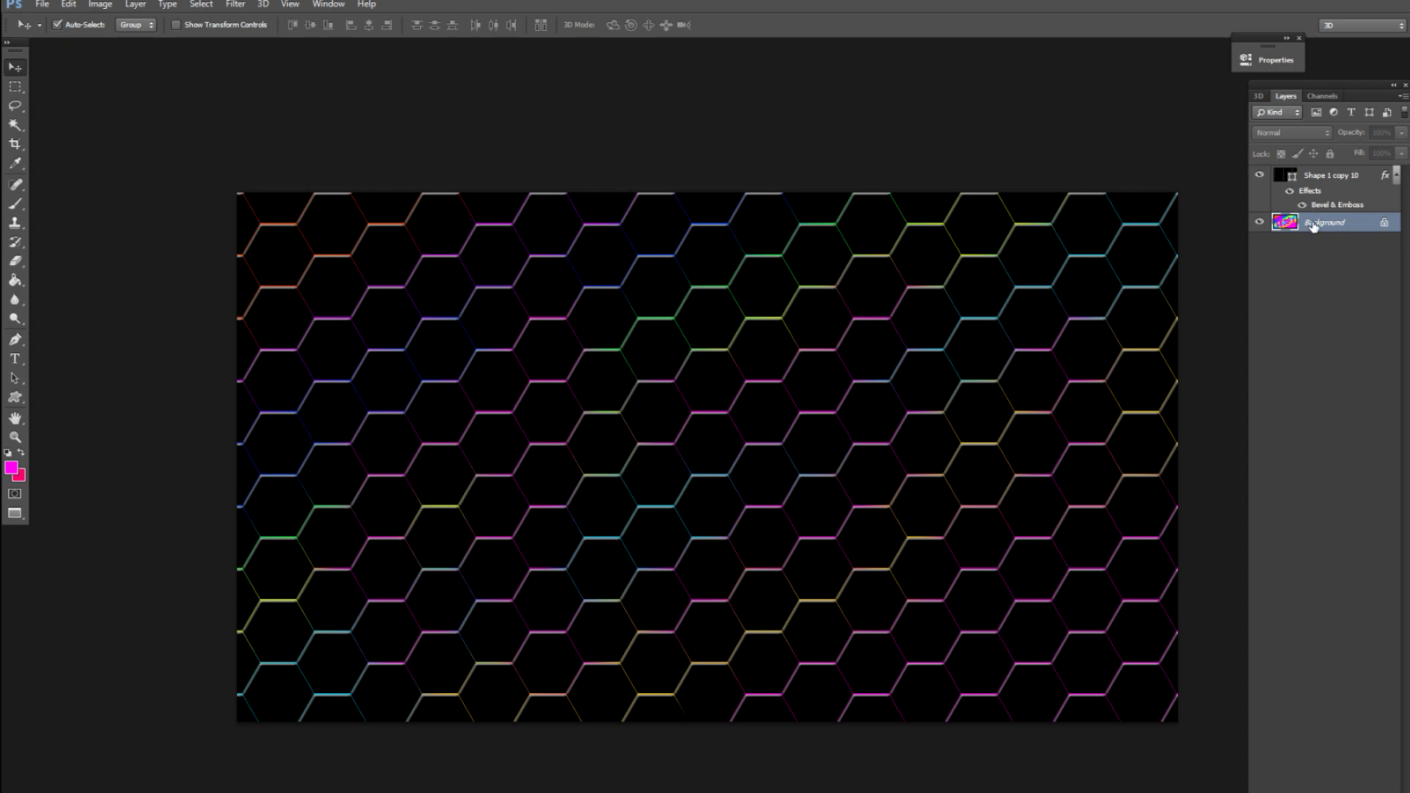
key("ctrl+j")
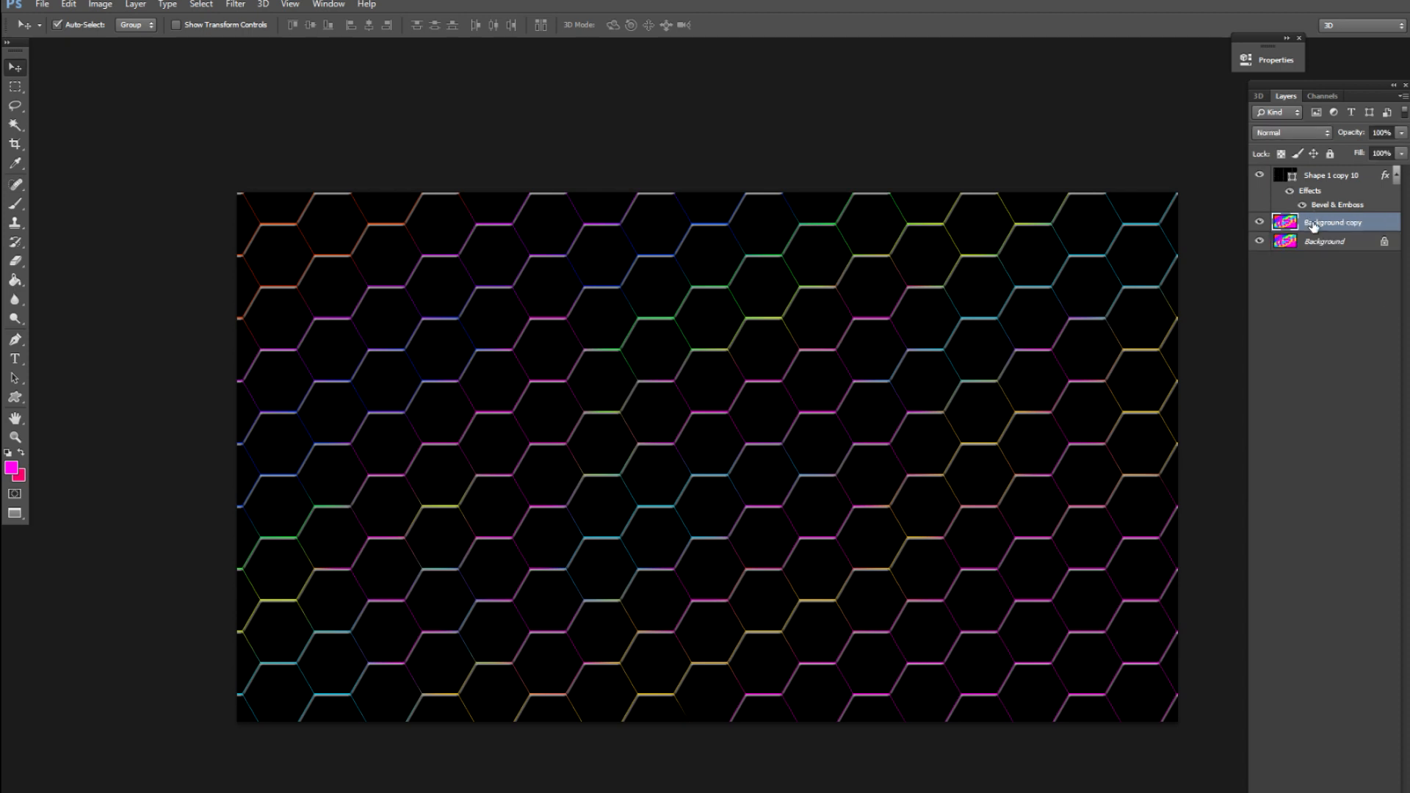
key("ctrl+minus")
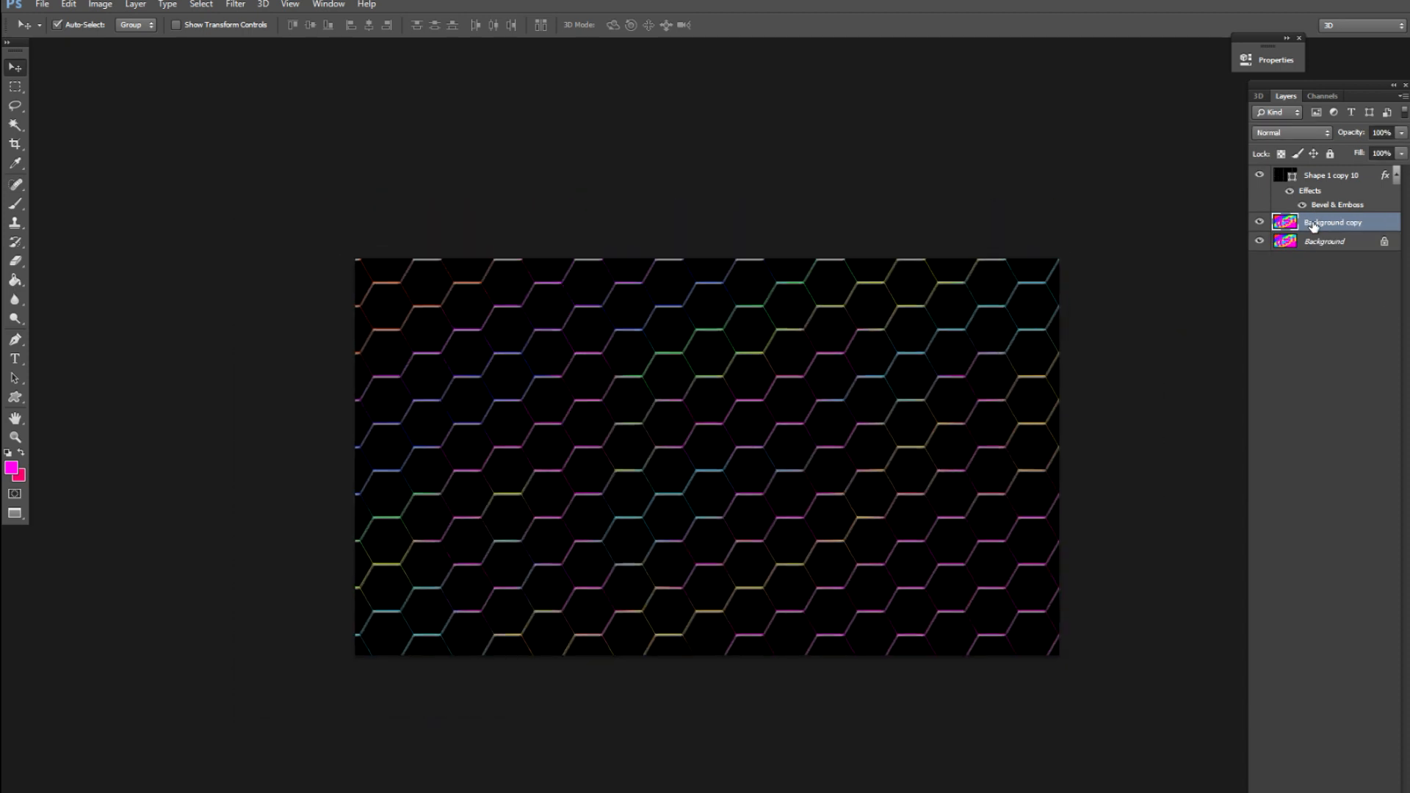
key("ctrl+minus")
key("ctrl+t")
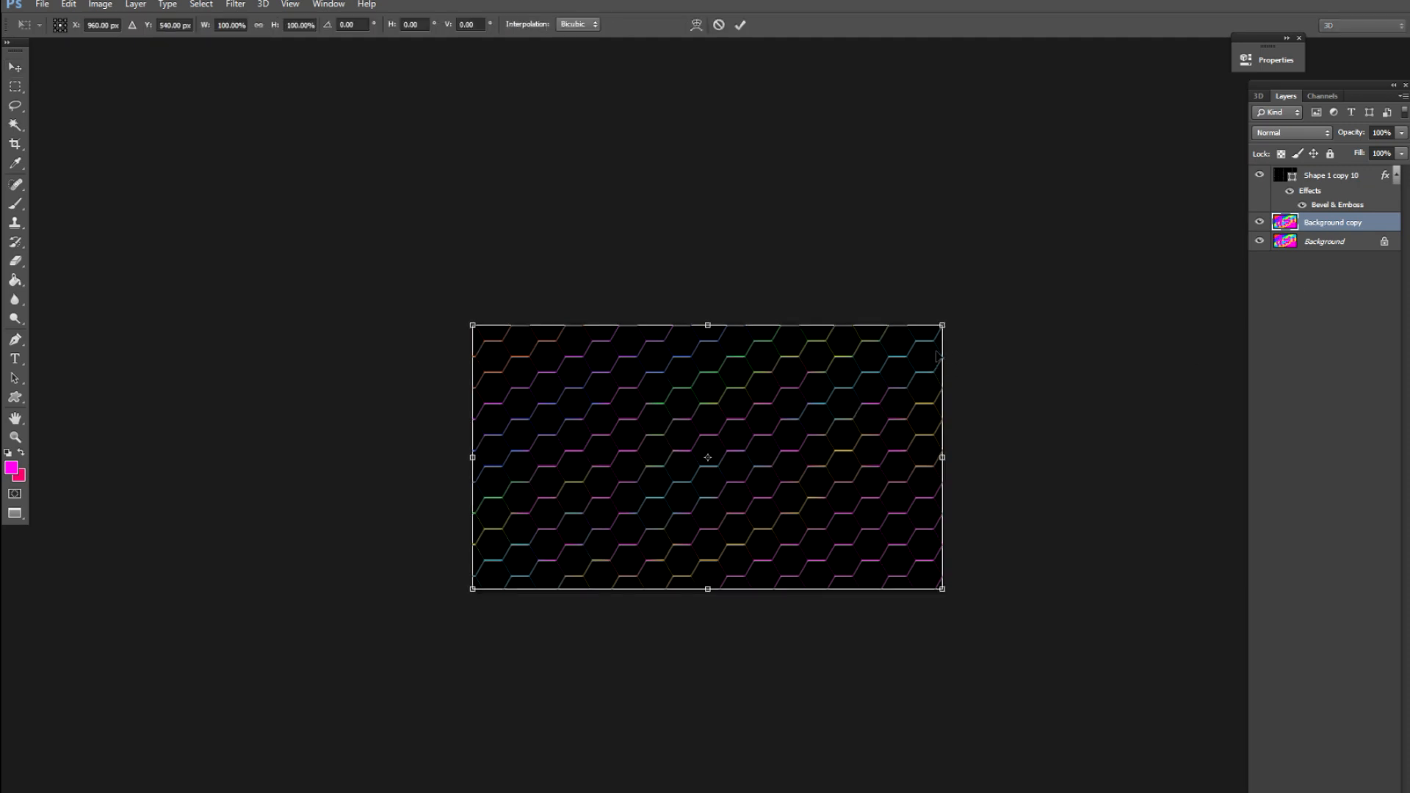
left_click_drag(944, 324, 1007, 289)
key("Return")
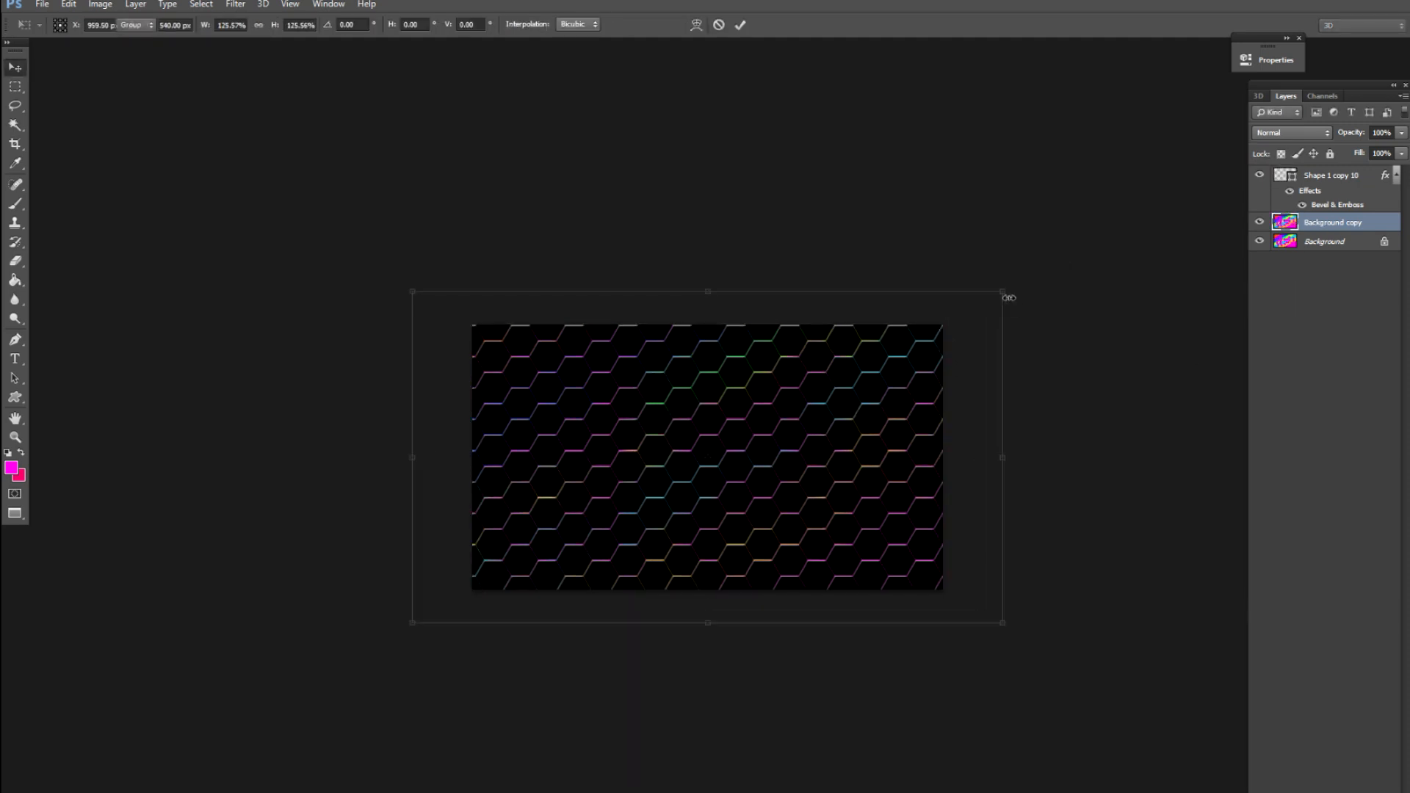
Duplicate Background copy, enlarge the new copy to about 202%, and move it upward past the canvas's upper edge.
key("ctrl+j")
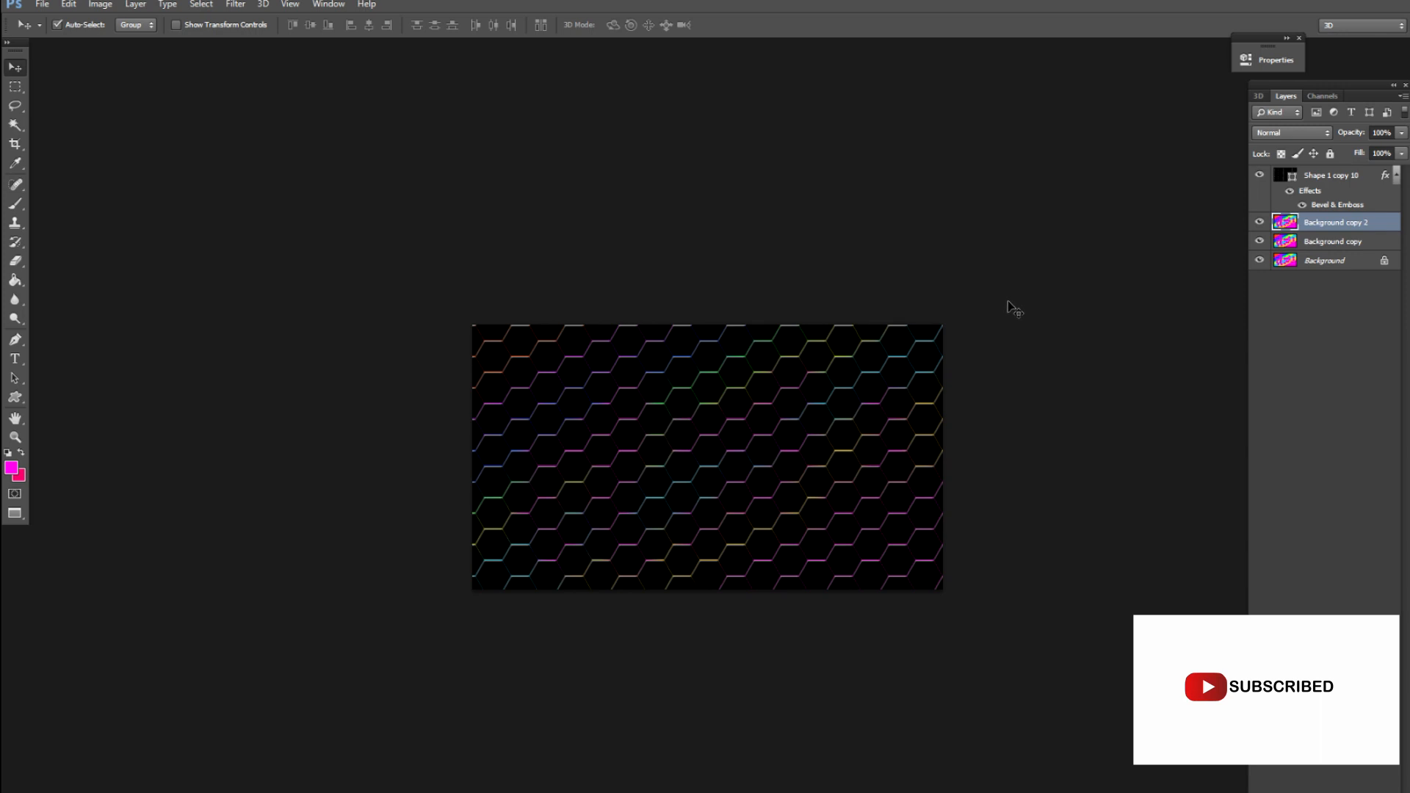
key("ctrl+t")
left_click_drag(938, 320, 1180, 192)
left_click_drag(1079, 338, 1086, 236)
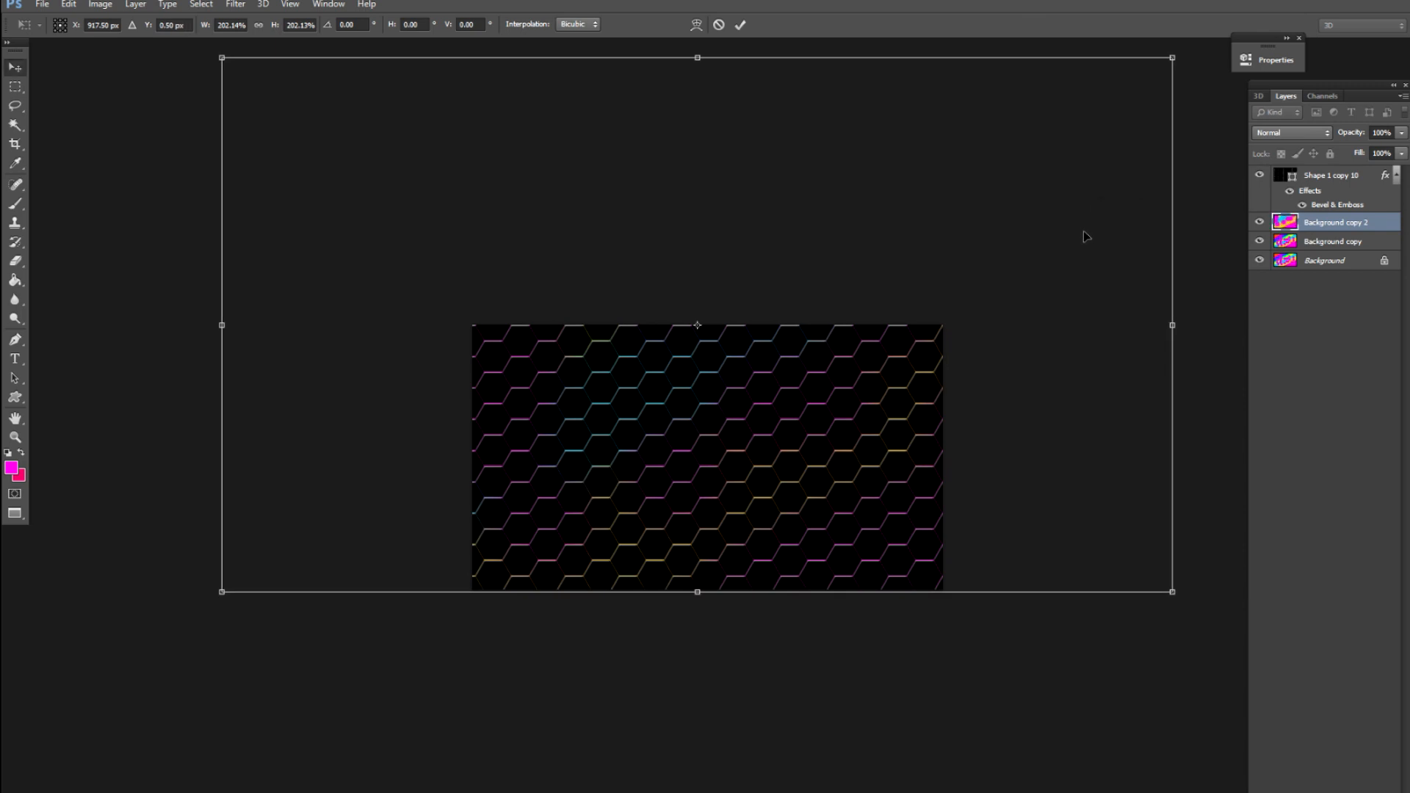
key("Return")
Enlarge and lower Background copy well beyond the canvas, and merge it with Background copy 2.
left_click(1307, 241)
key("ctrl+t")
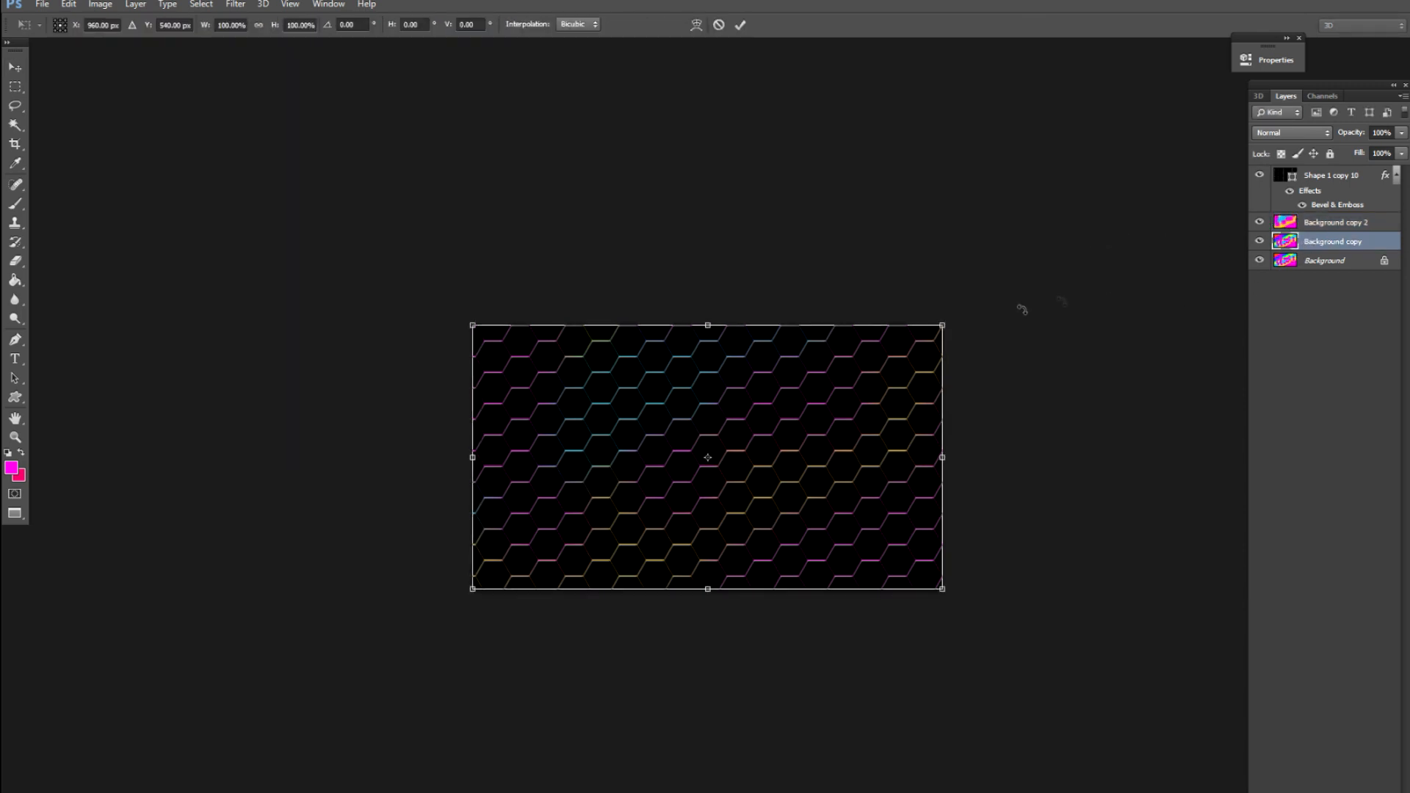
left_click_drag(942, 326, 1158, 239)
left_click_drag(1048, 296, 1035, 404)
key("Return")
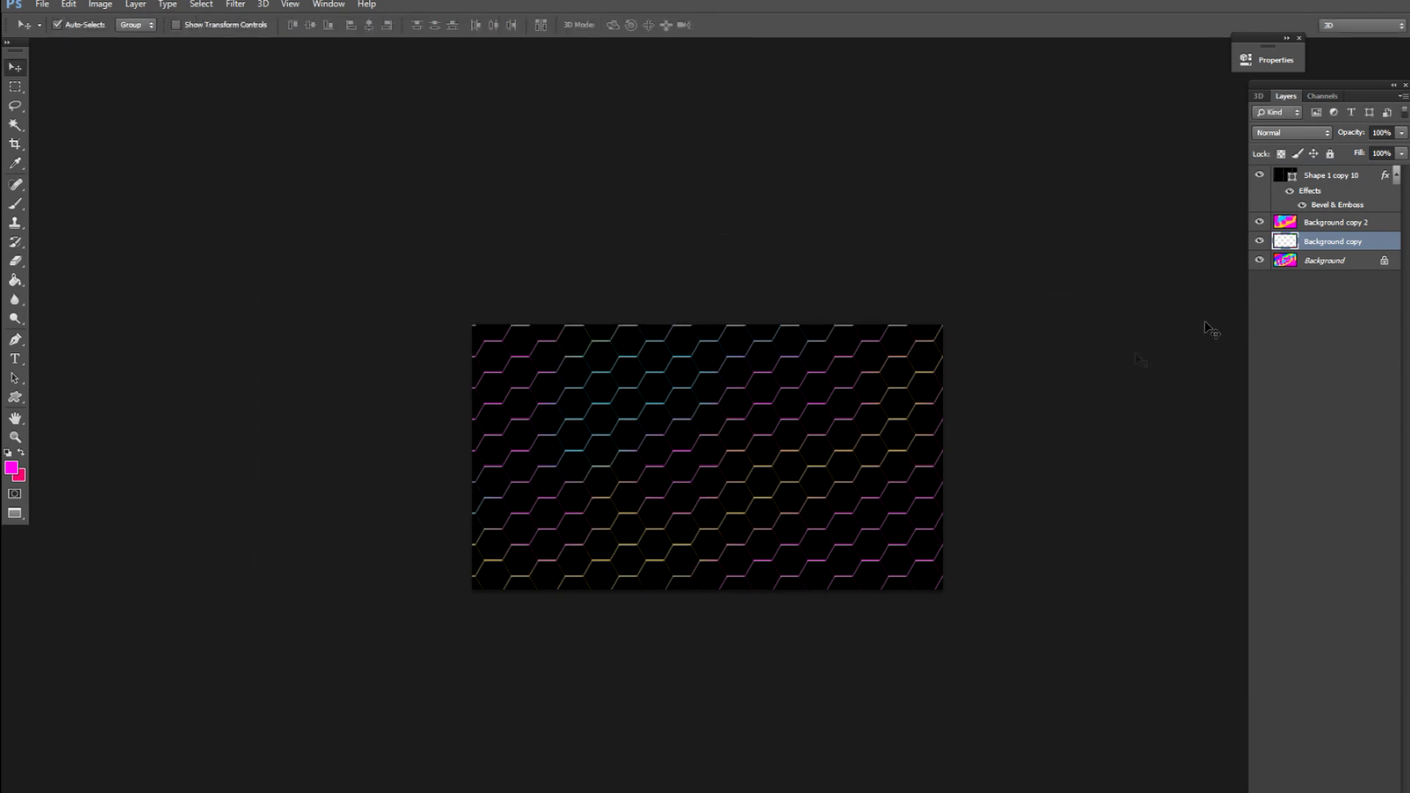
key("ctrl+e")
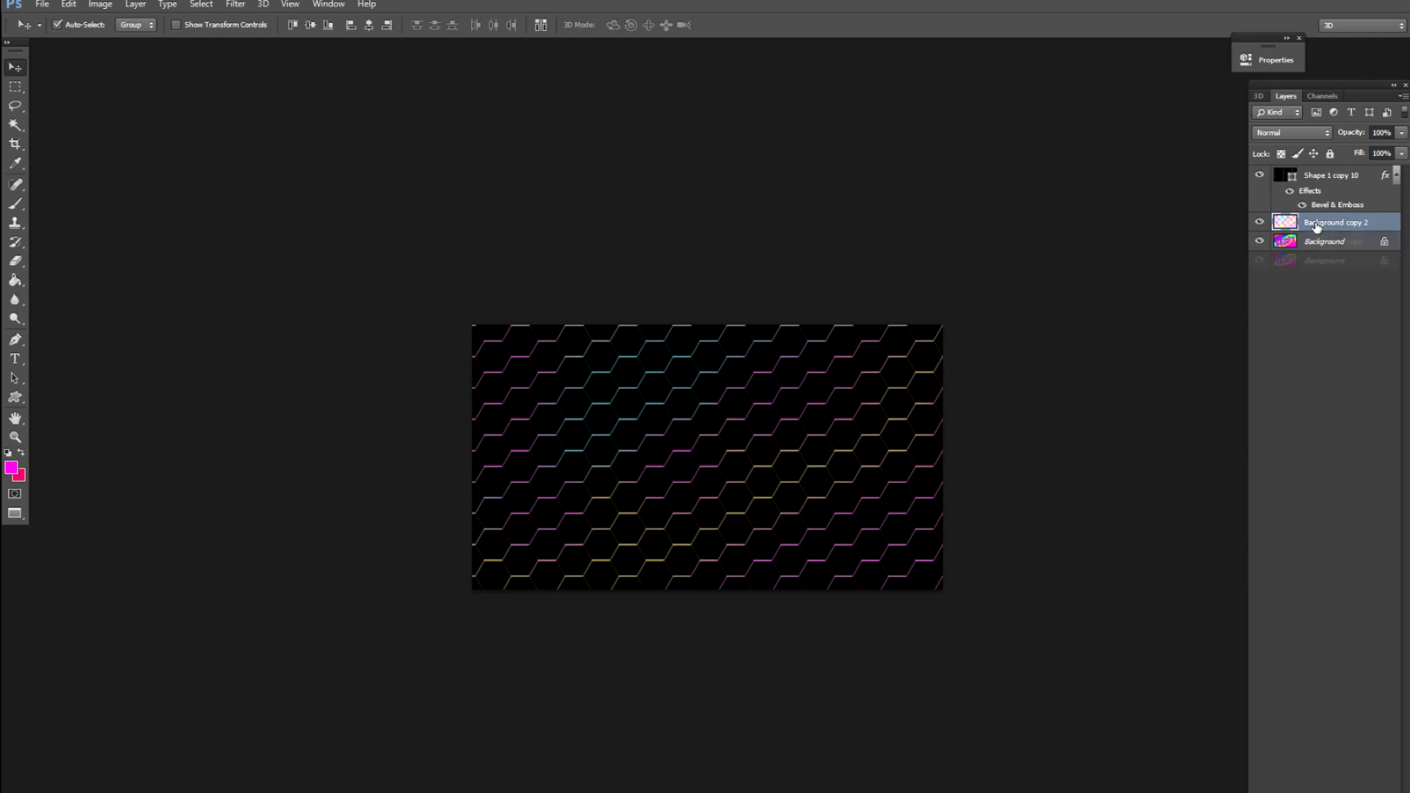
Try rotating the merged Background copy 2 layer clockwise.
key("ctrl+t")
key("ctrl+minus")
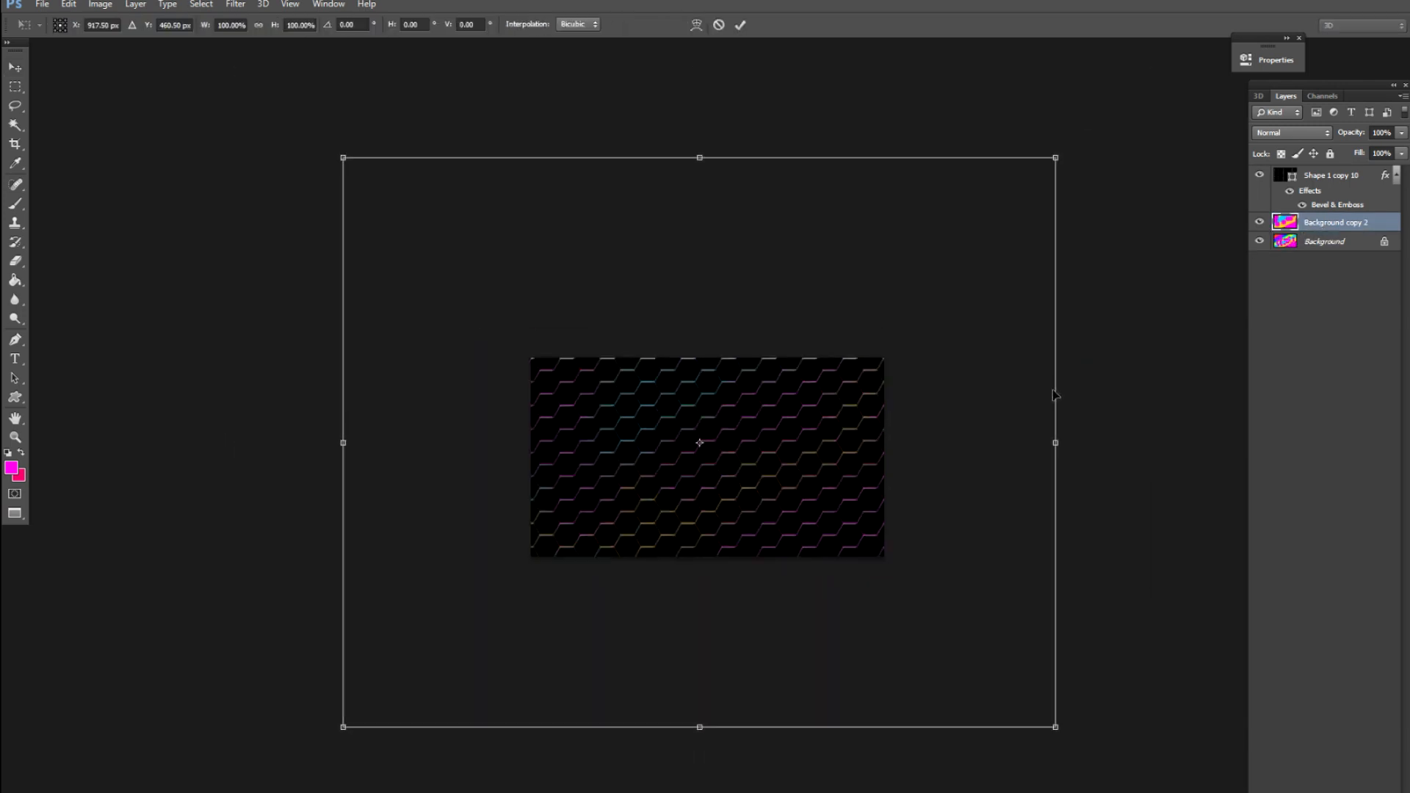
left_click_drag(1086, 368, 851, 550)
key("Return")
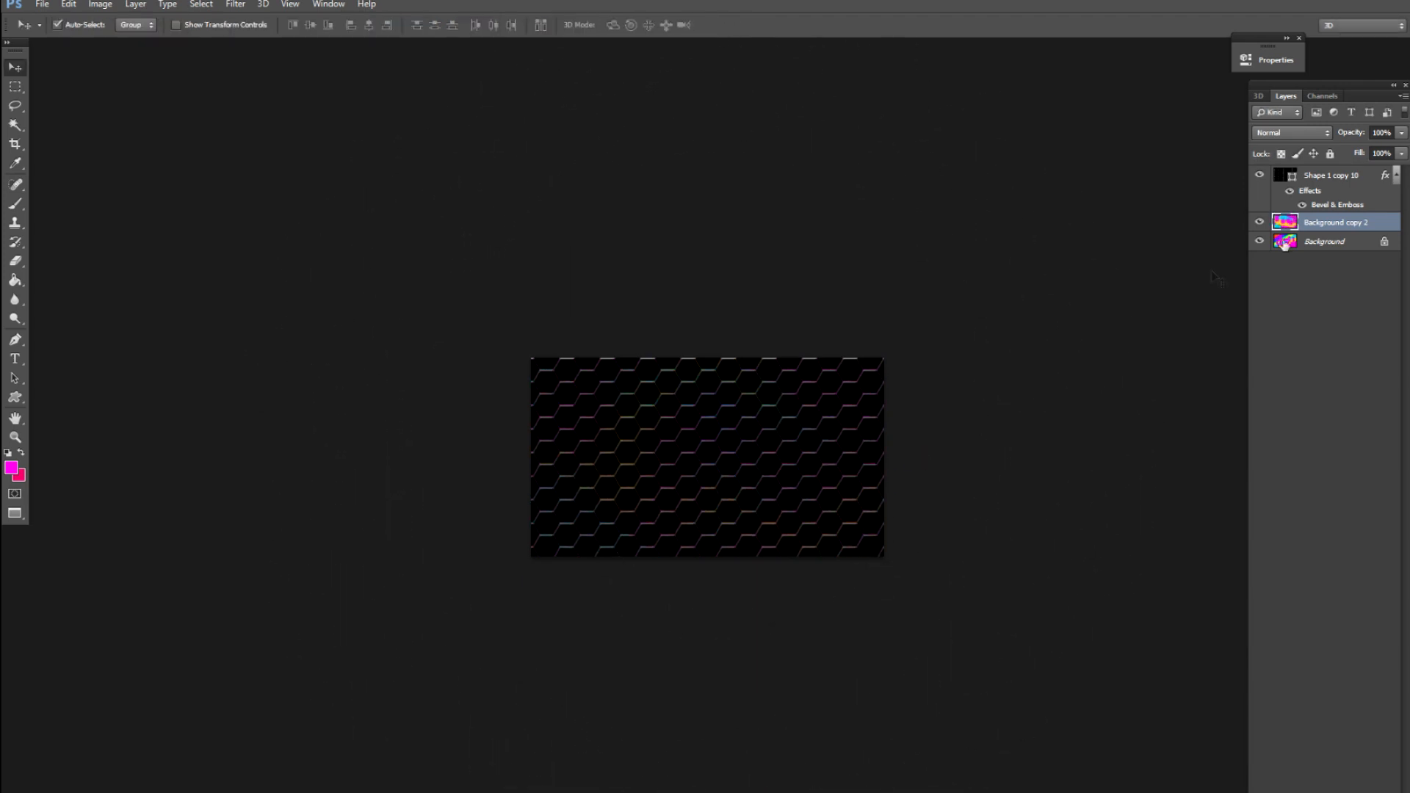
key("ctrl+t")
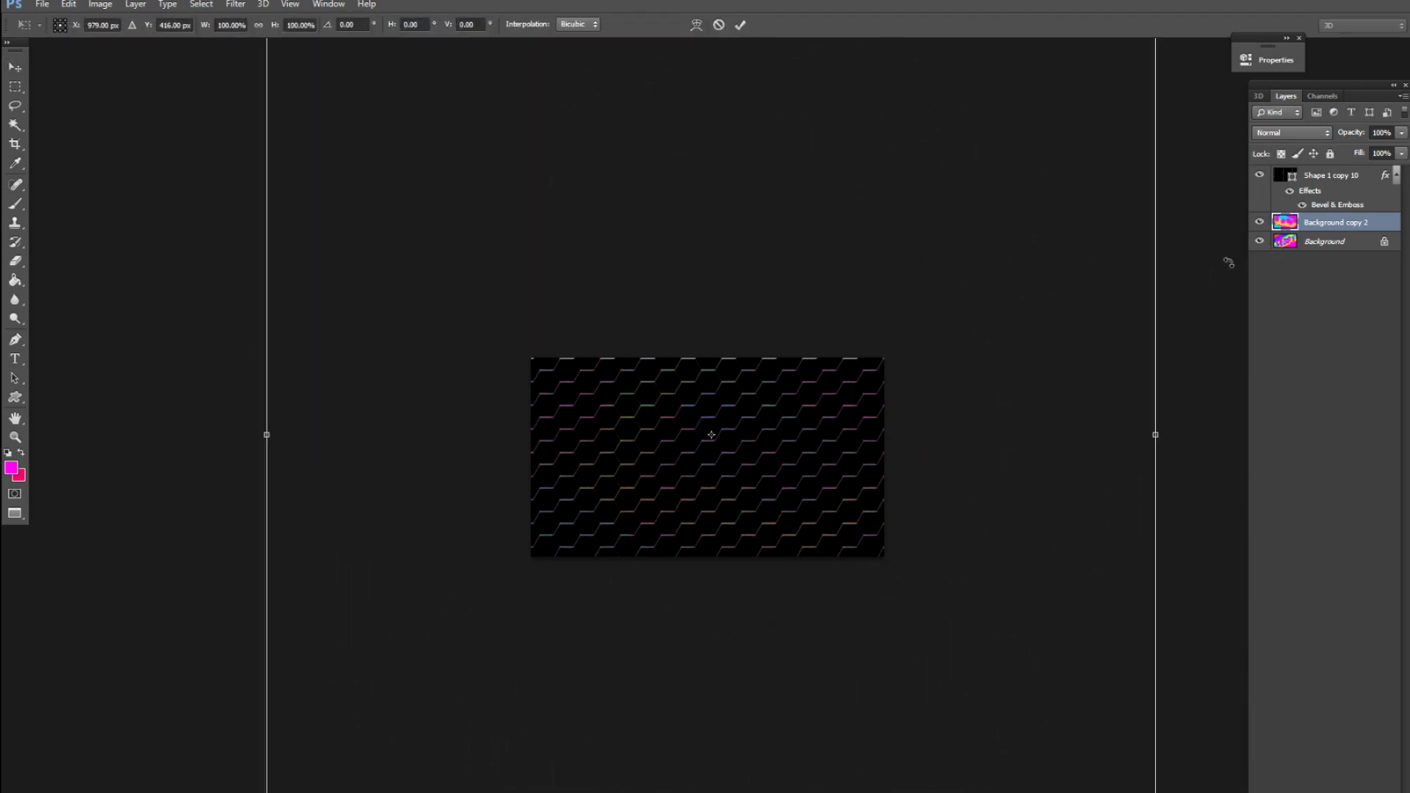
key("Return")
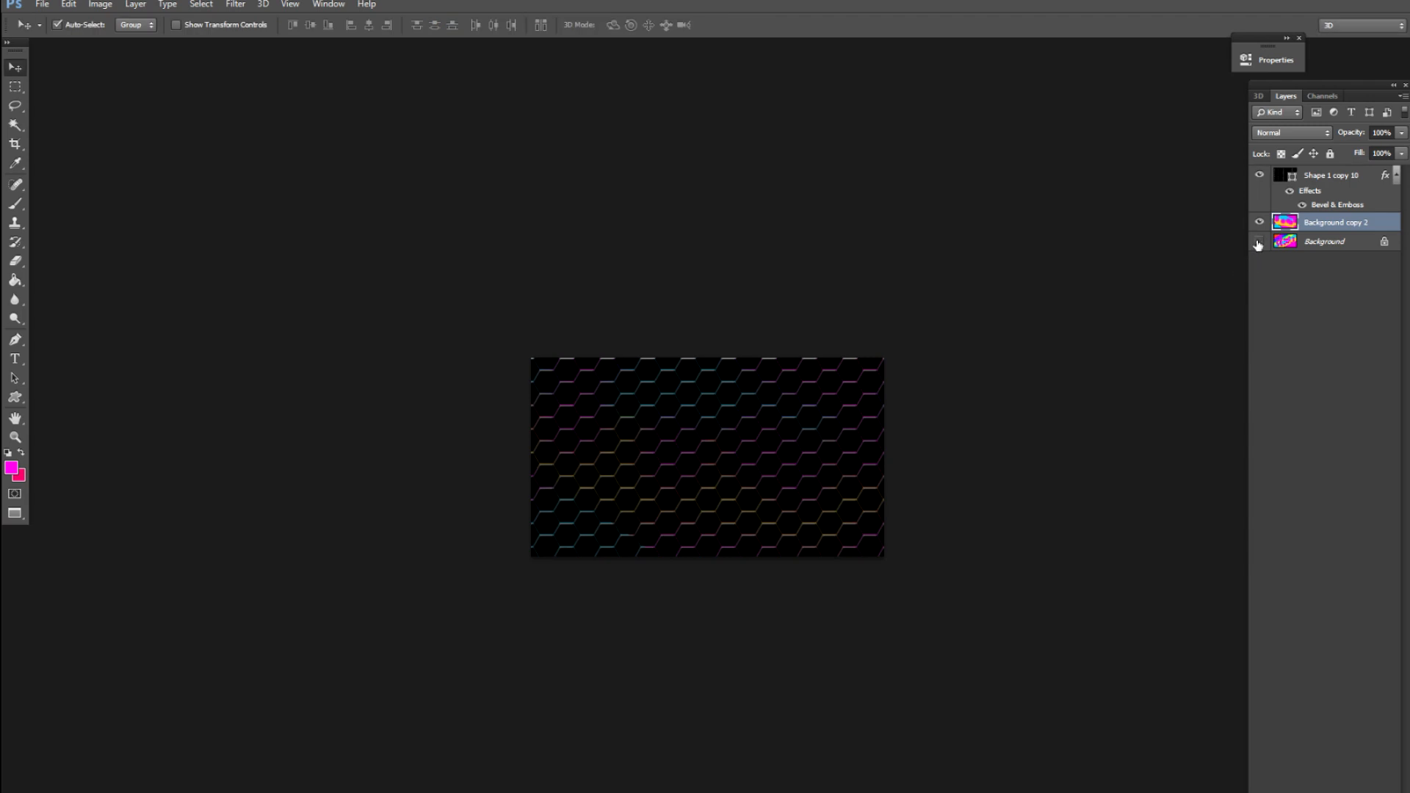
Hide the original Background layer and rotate Background copy 2 to rearrange the colors behind the honeycomb.
left_click(1260, 243)
key("ctrl+t")
left_click_drag(1194, 352, 685, 574)
key("Escape")
key("ctrl+plus")
key("ctrl+plus")
key("ctrl+plus")
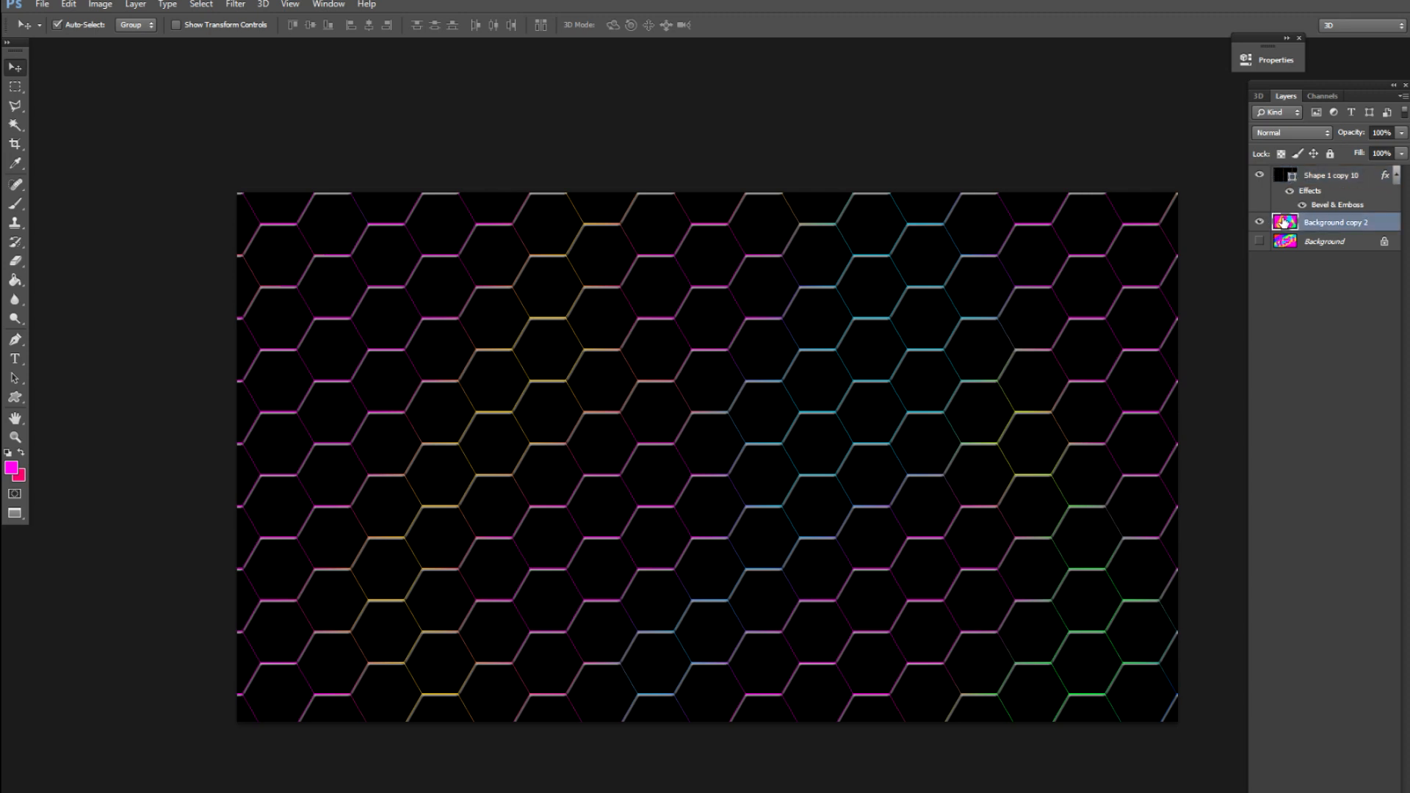
Scale Background copy 2 down to about 69.4% of its size.
key("ctrl+t")
key("ctrl+minus")
key("ctrl+minus")
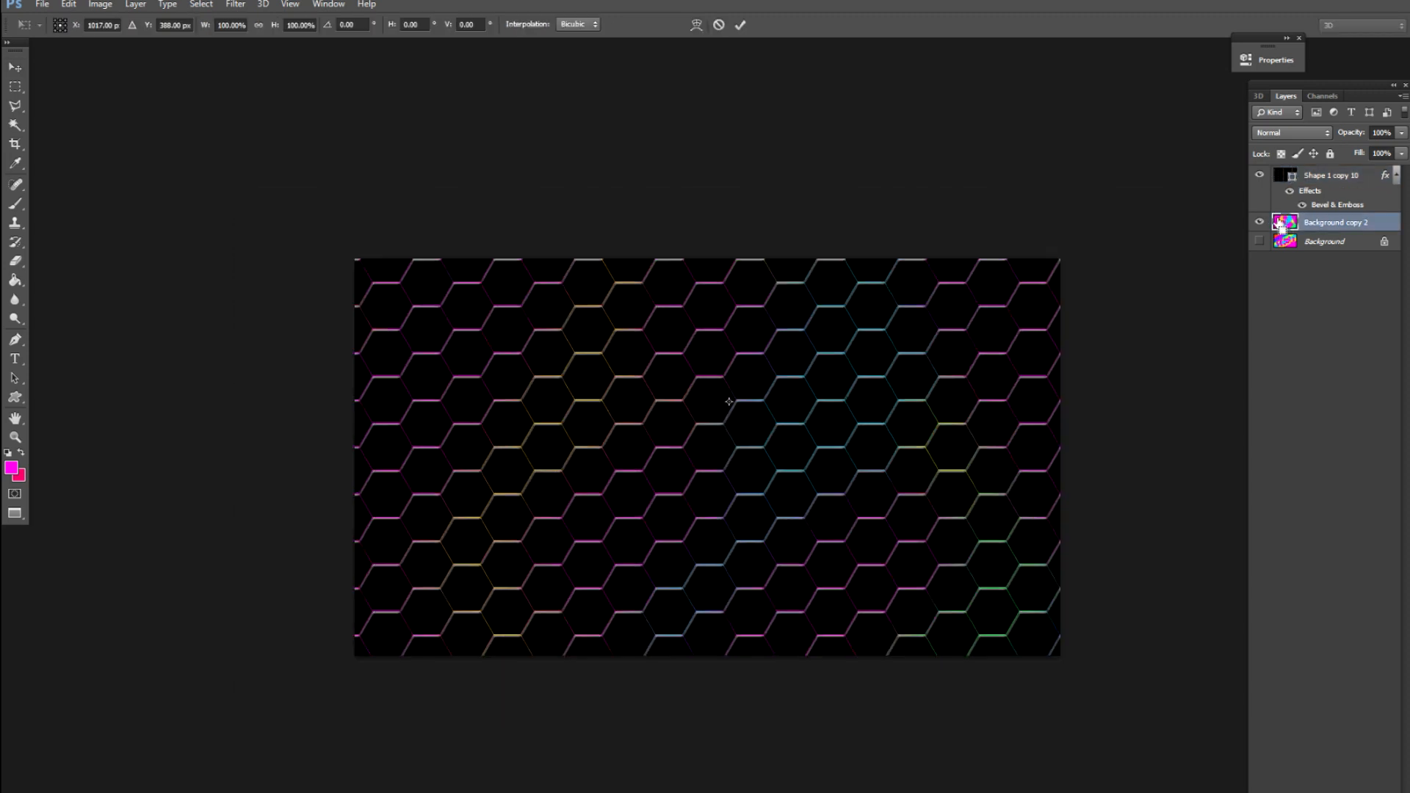
key("ctrl+minus")
key("ctrl+minus")
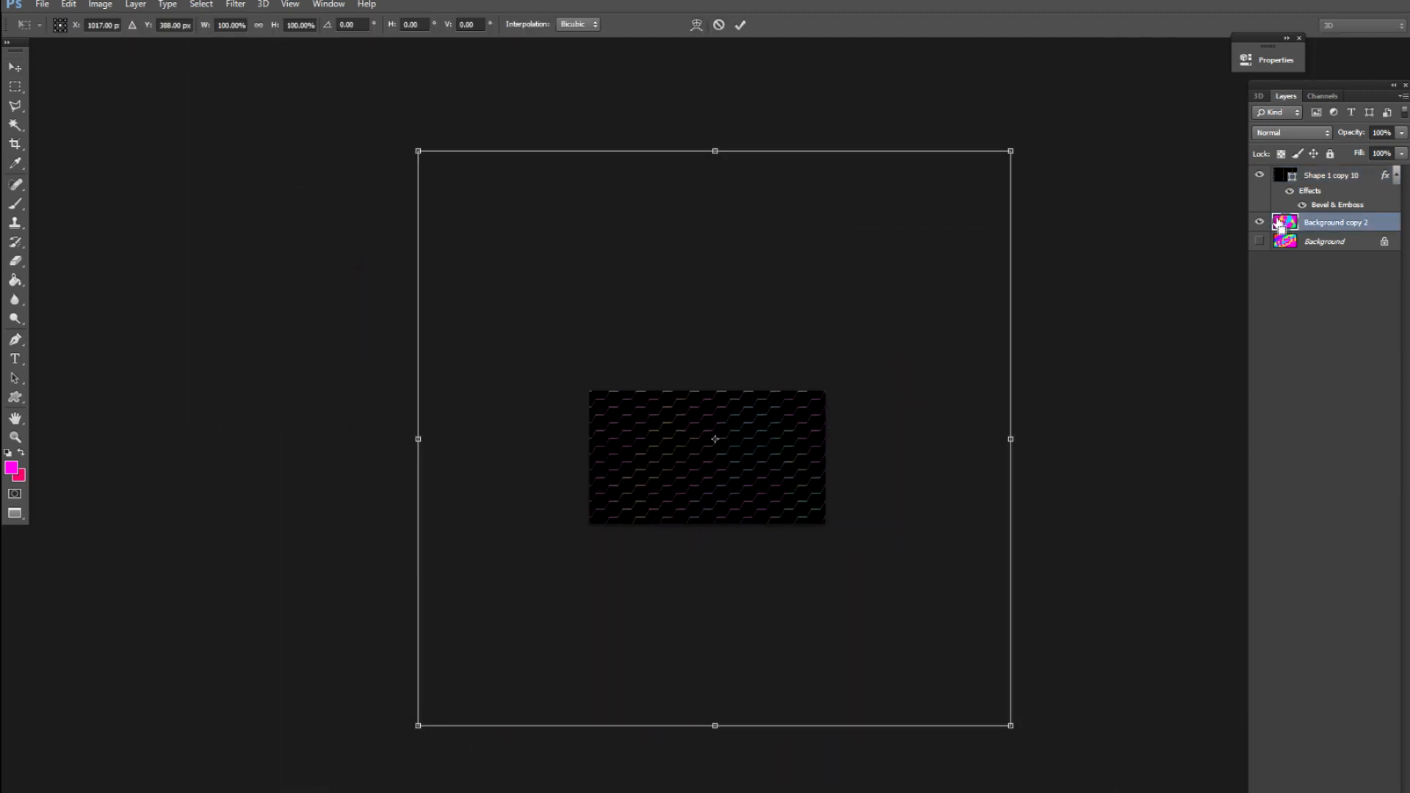
left_click_drag(1015, 148, 915, 234)
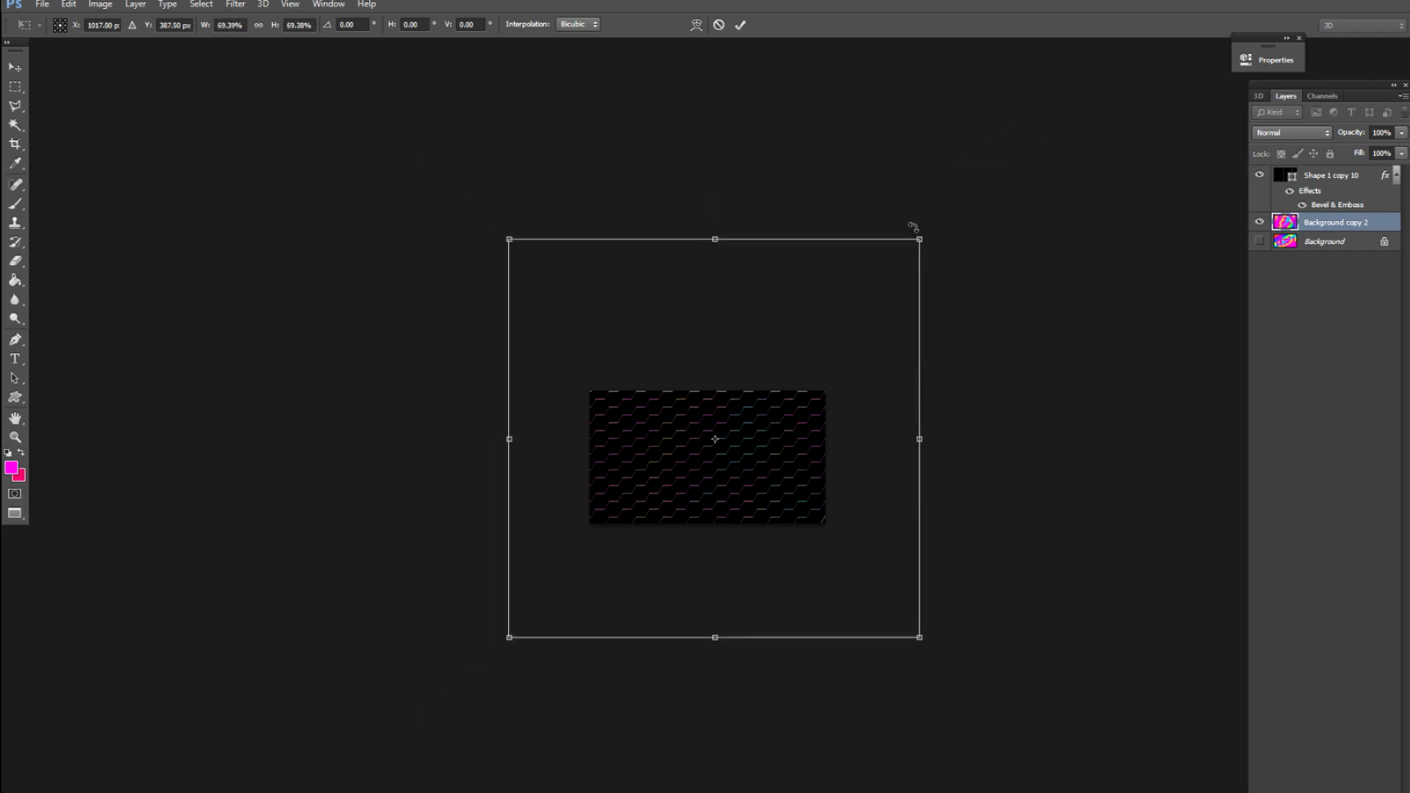
key("Return")
Try rotating Background copy 2 by about -89.6 degrees.
key("ctrl+t")
left_click_drag(991, 277, 637, 258)
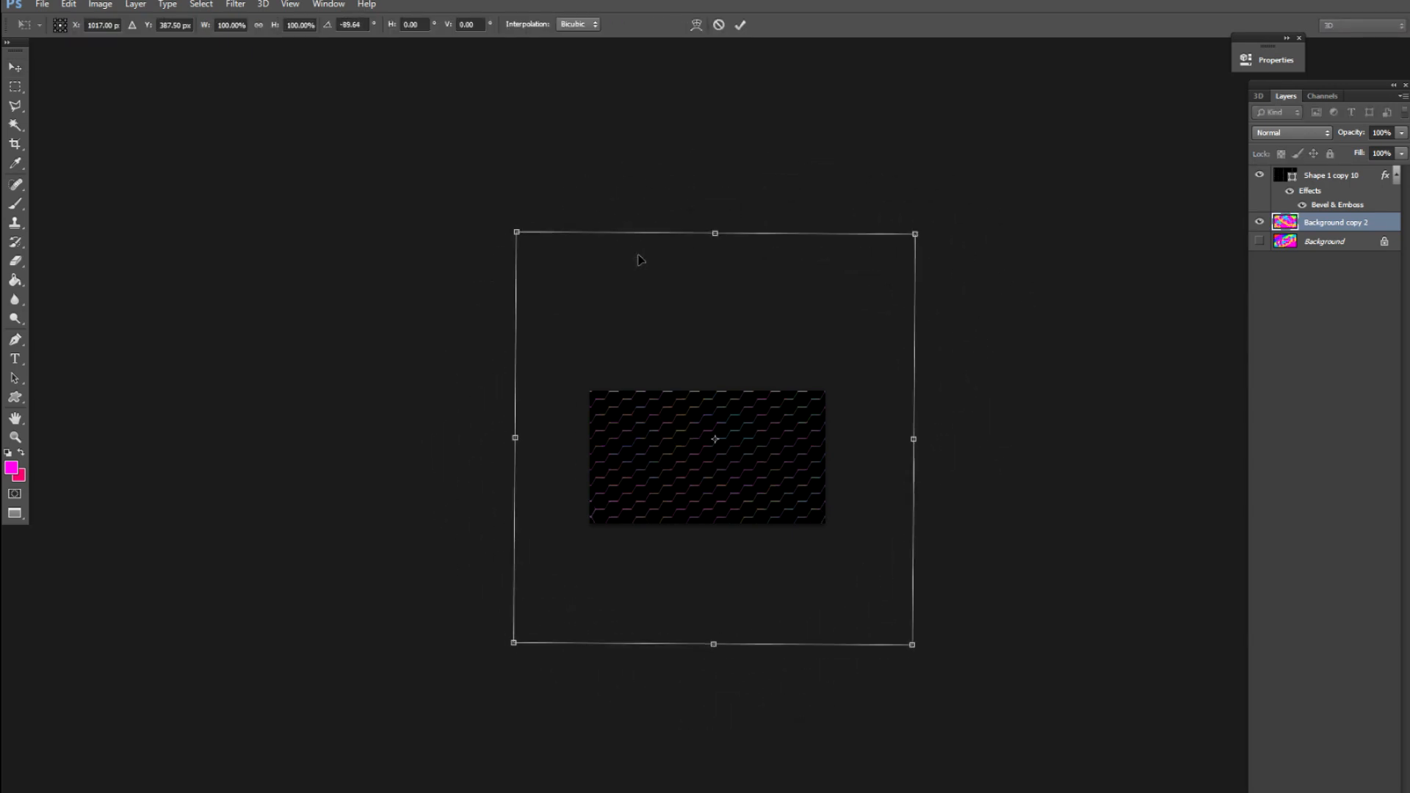
key("Return")
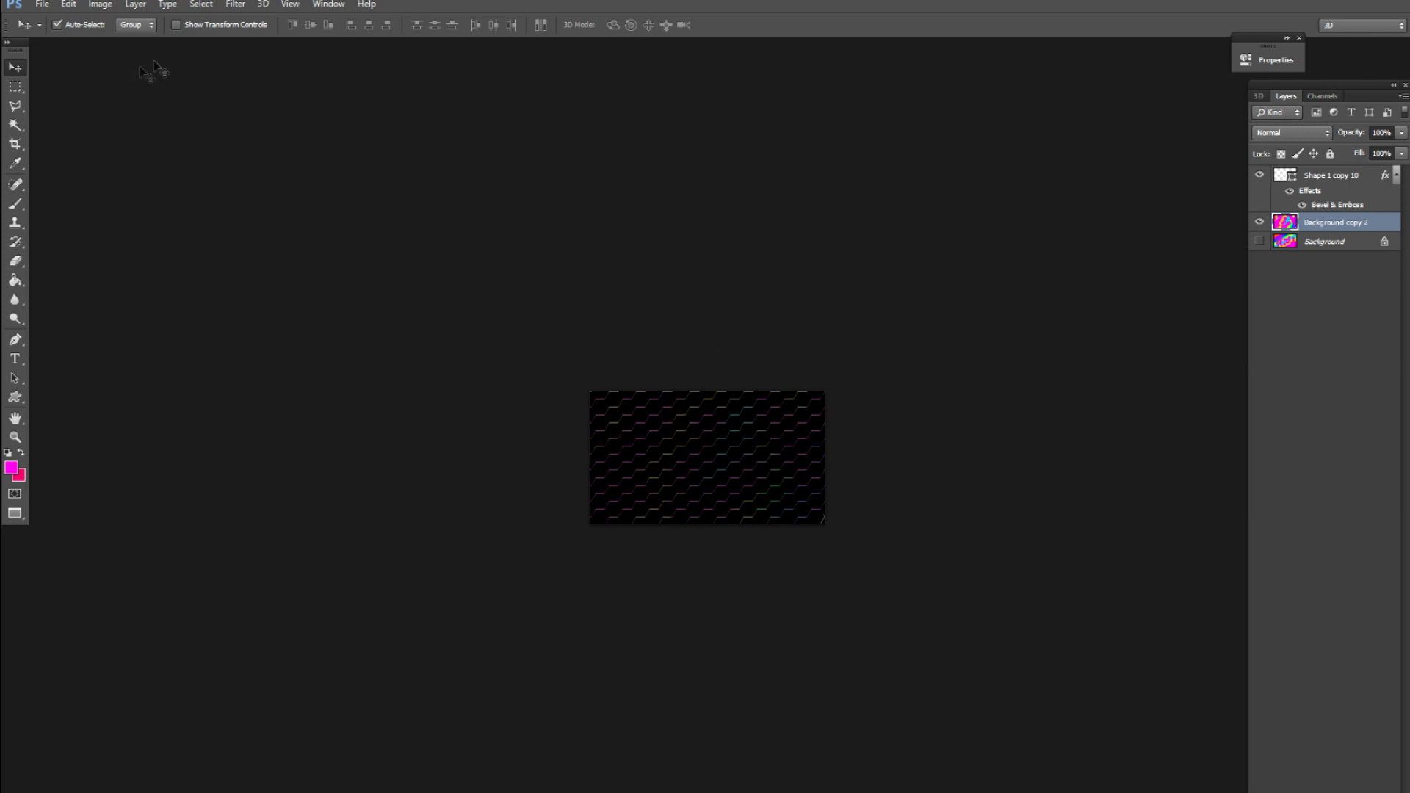
Open the Timeline and bring the canvas into view above it.
left_click(328, 4)
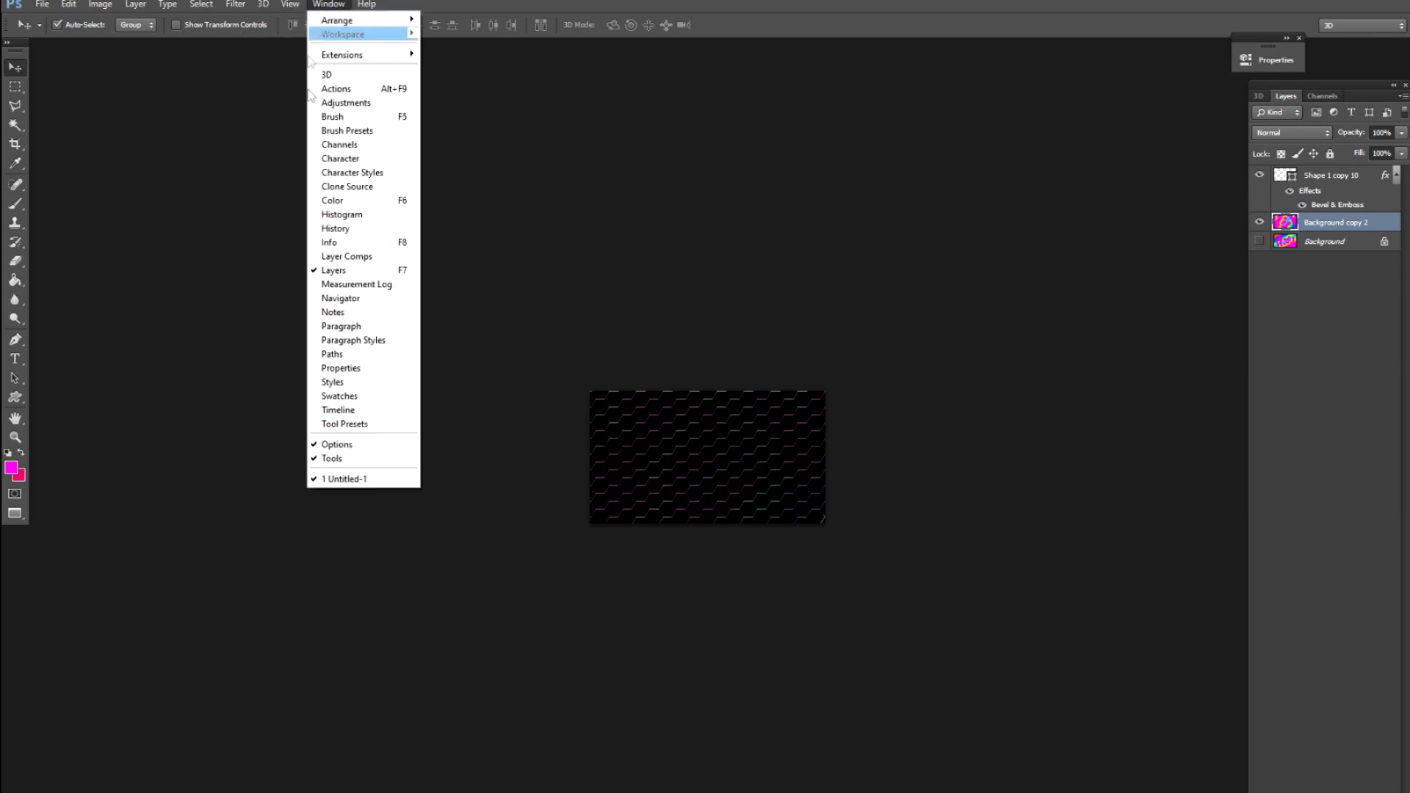
left_click(350, 414)
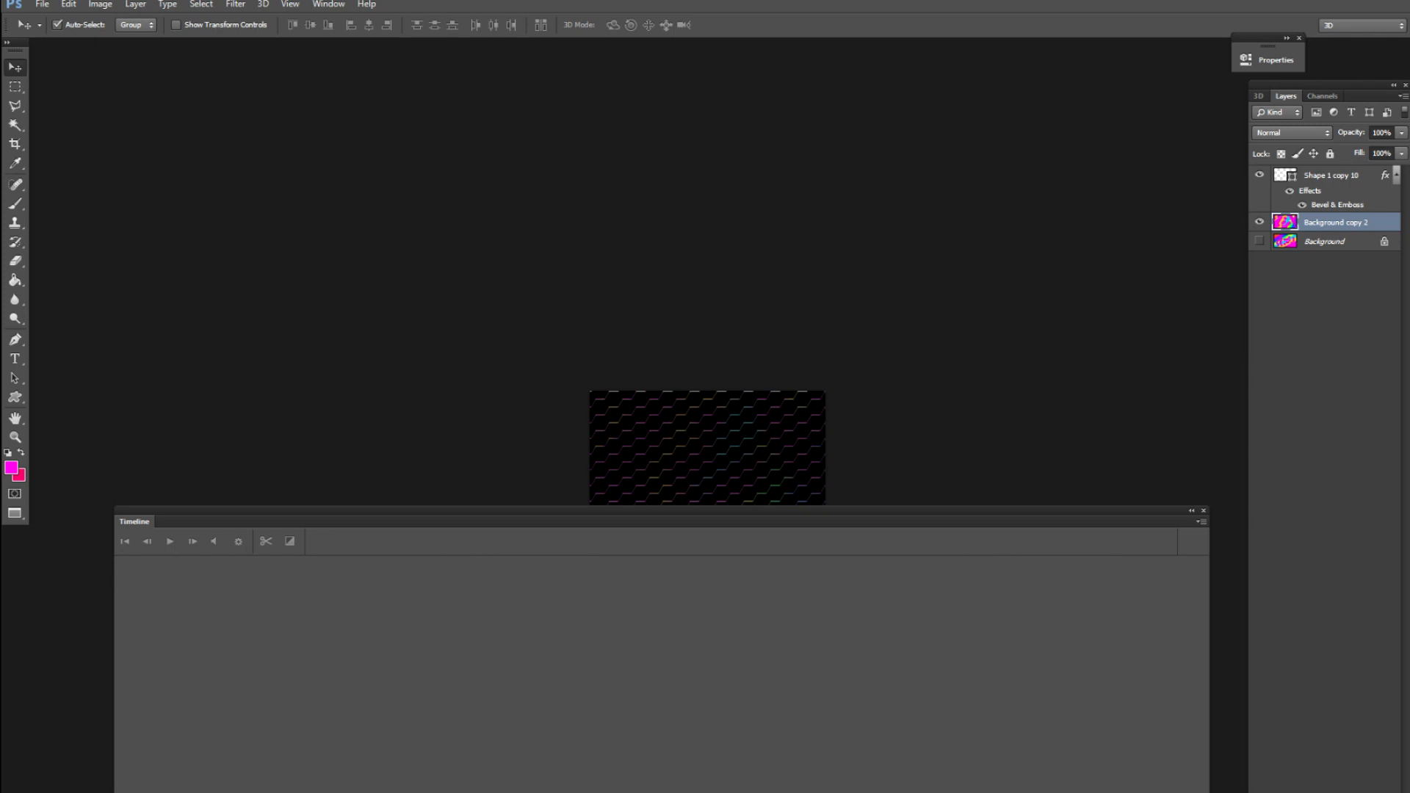
left_click(727, 483)
scroll(726, 482, "up", 2)
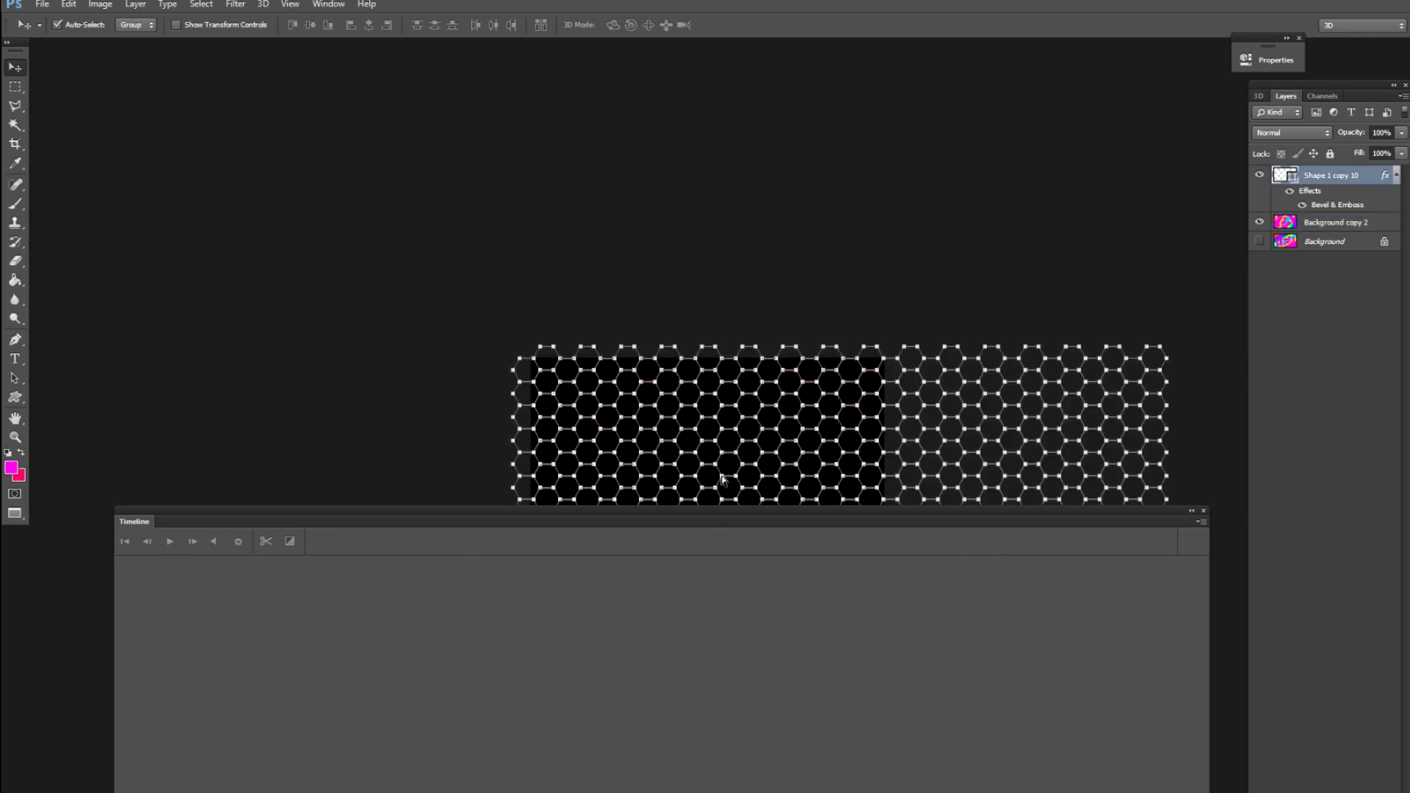
left_click_drag(745, 456, 695, 297)
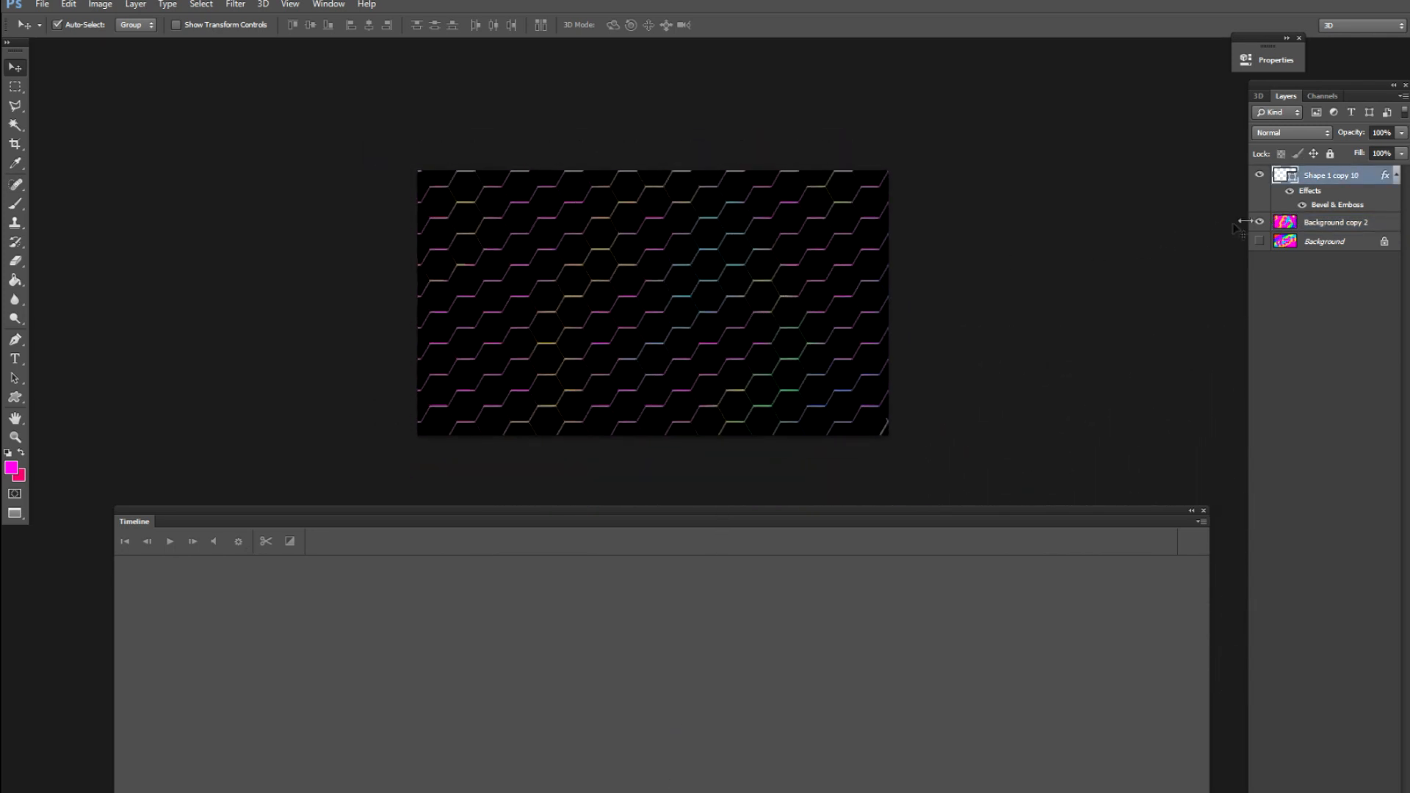
Brighten the midtones of Background copy 2 with a raised RGB curve.
left_click(1289, 225)
key("ctrl+m")
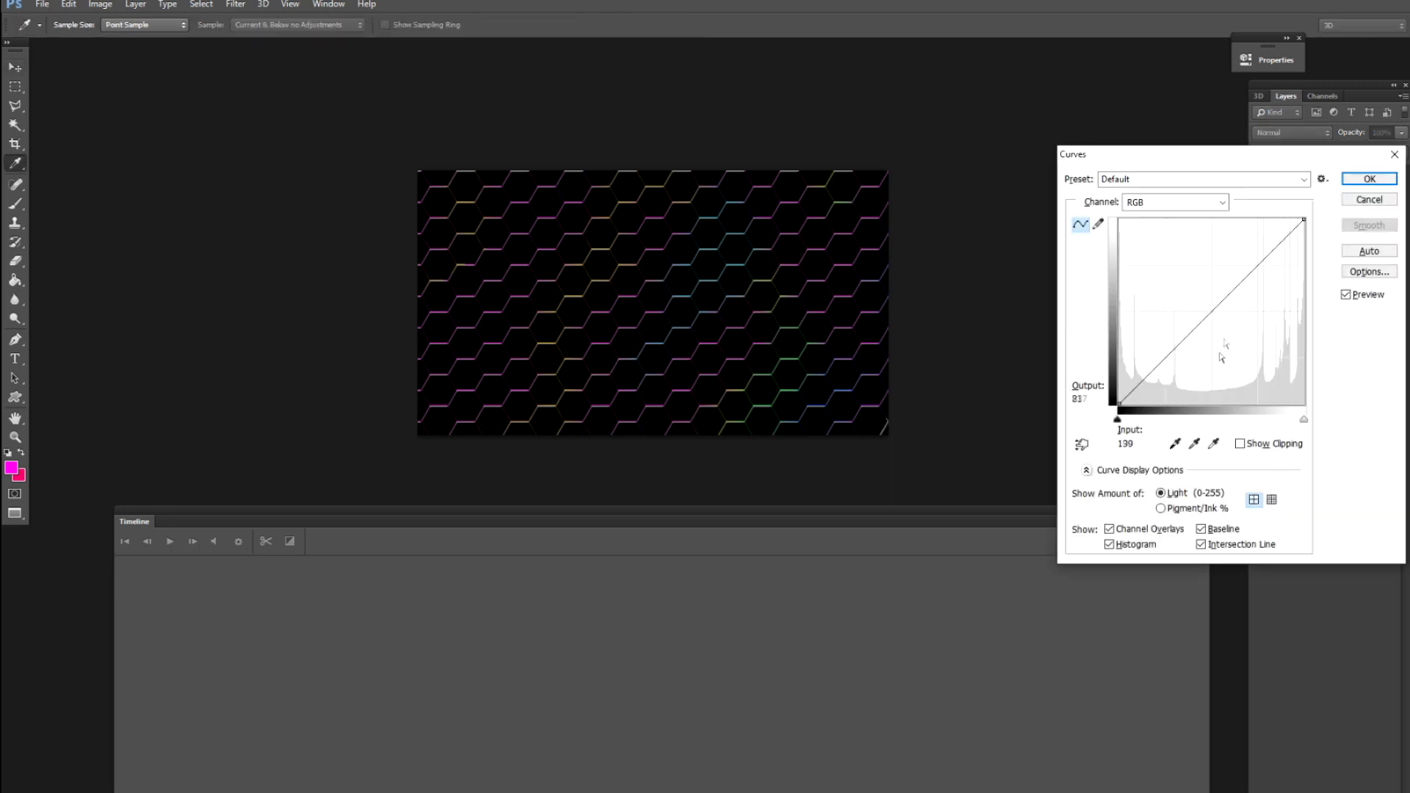
left_click_drag(1211, 311, 1175, 291)
key("Return")
key("v")
key("ctrl+plus")
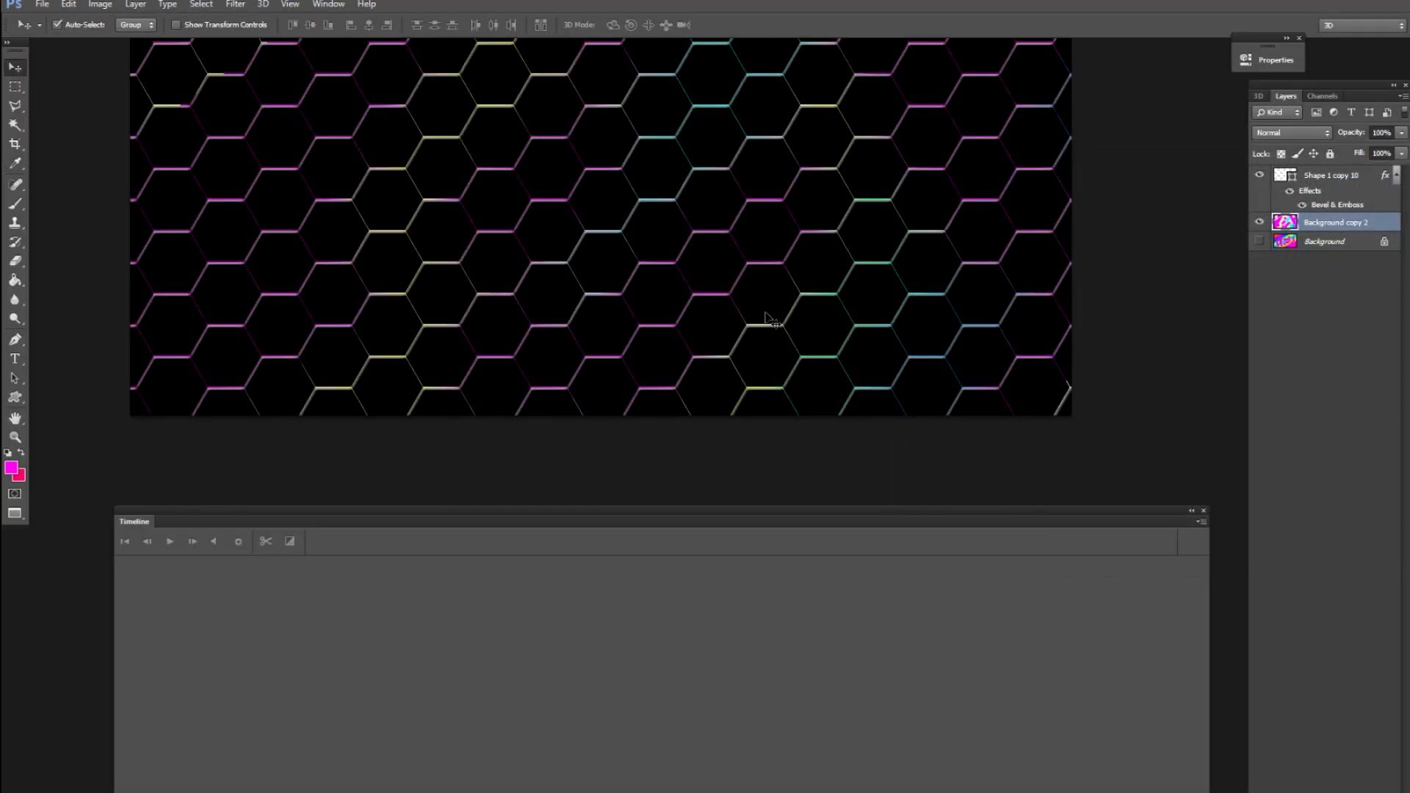
Apply Levels to Background copy 2 with a black input level of 103 and a white output level of about 205.
key("ctrl+l")
left_click_drag(1128, 376, 1208, 378)
left_click_drag(1129, 439, 1163, 441)
left_click_drag(1316, 441, 1241, 441)
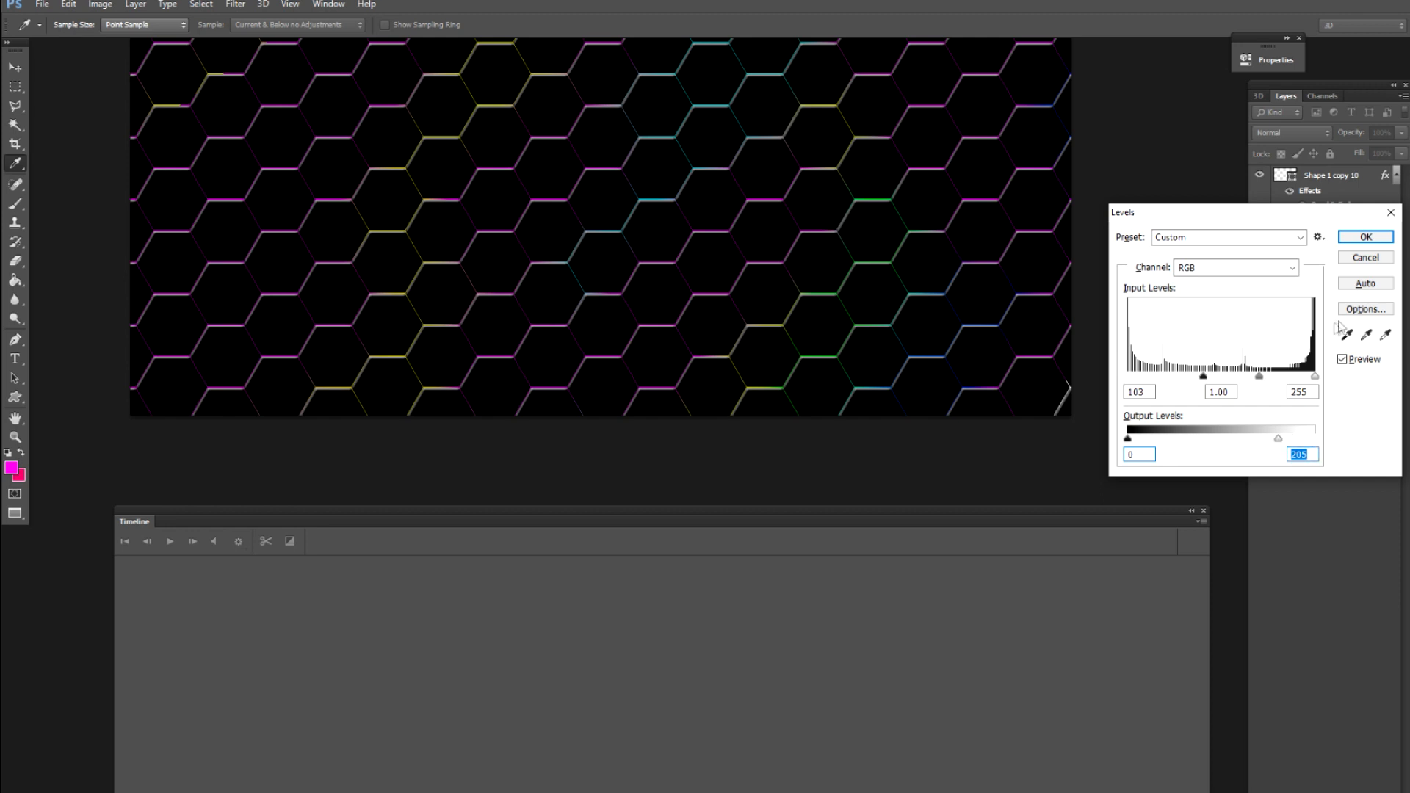
left_click(1365, 237)
key("ctrl+minus")
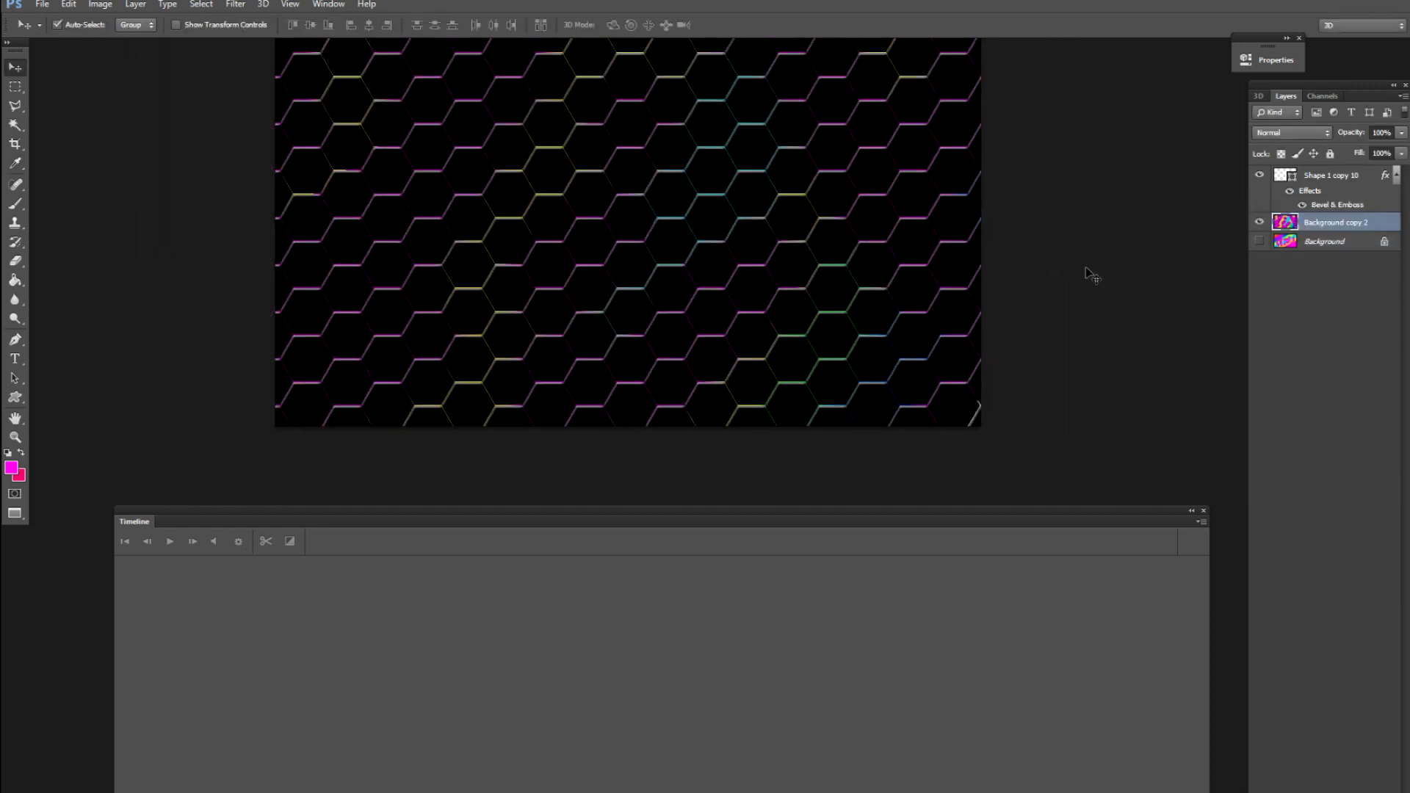
Close the Timeline and bring the honeycomb into closer view.
scroll(1068, 352, "up", 3)
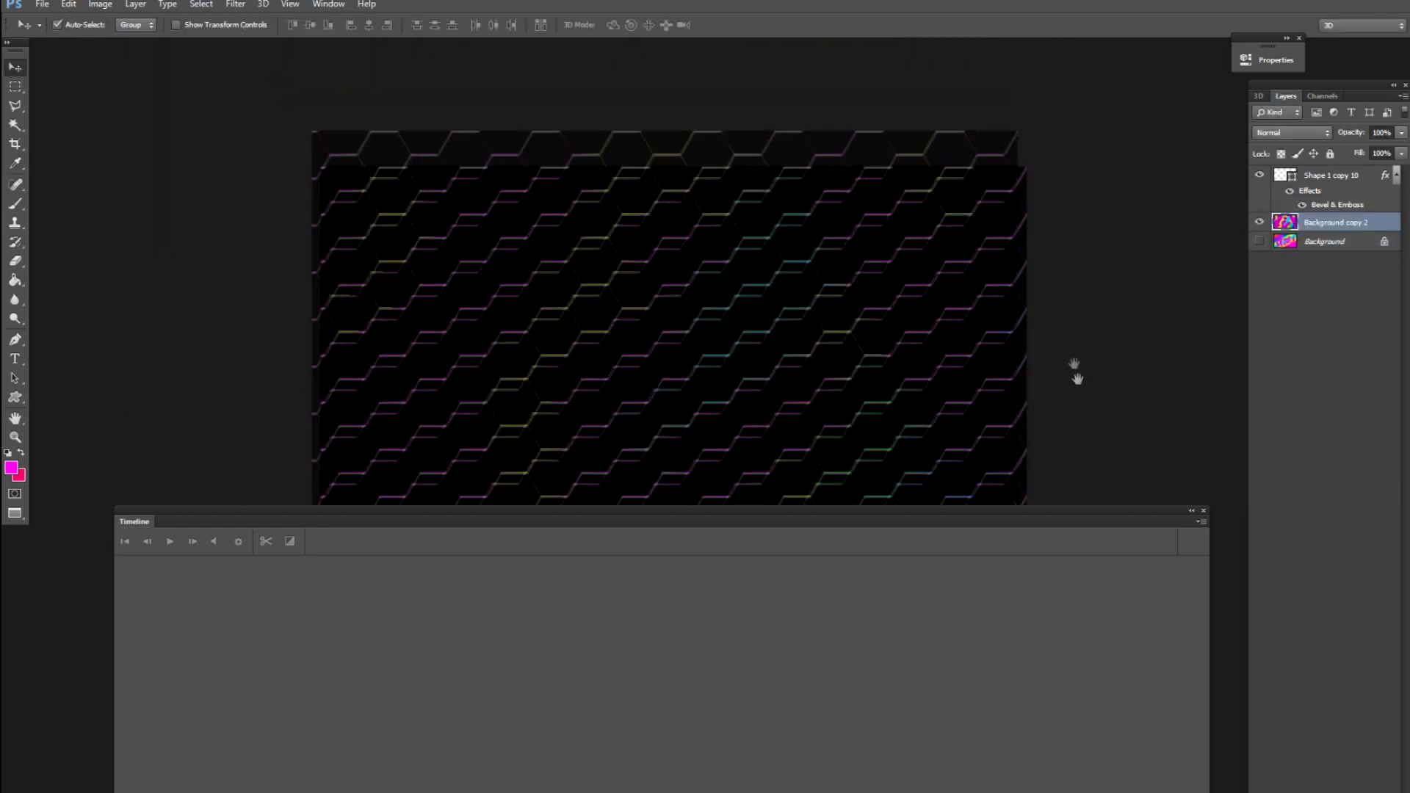
left_click(1203, 511)
key("ctrl+plus")
key("ctrl+plus")
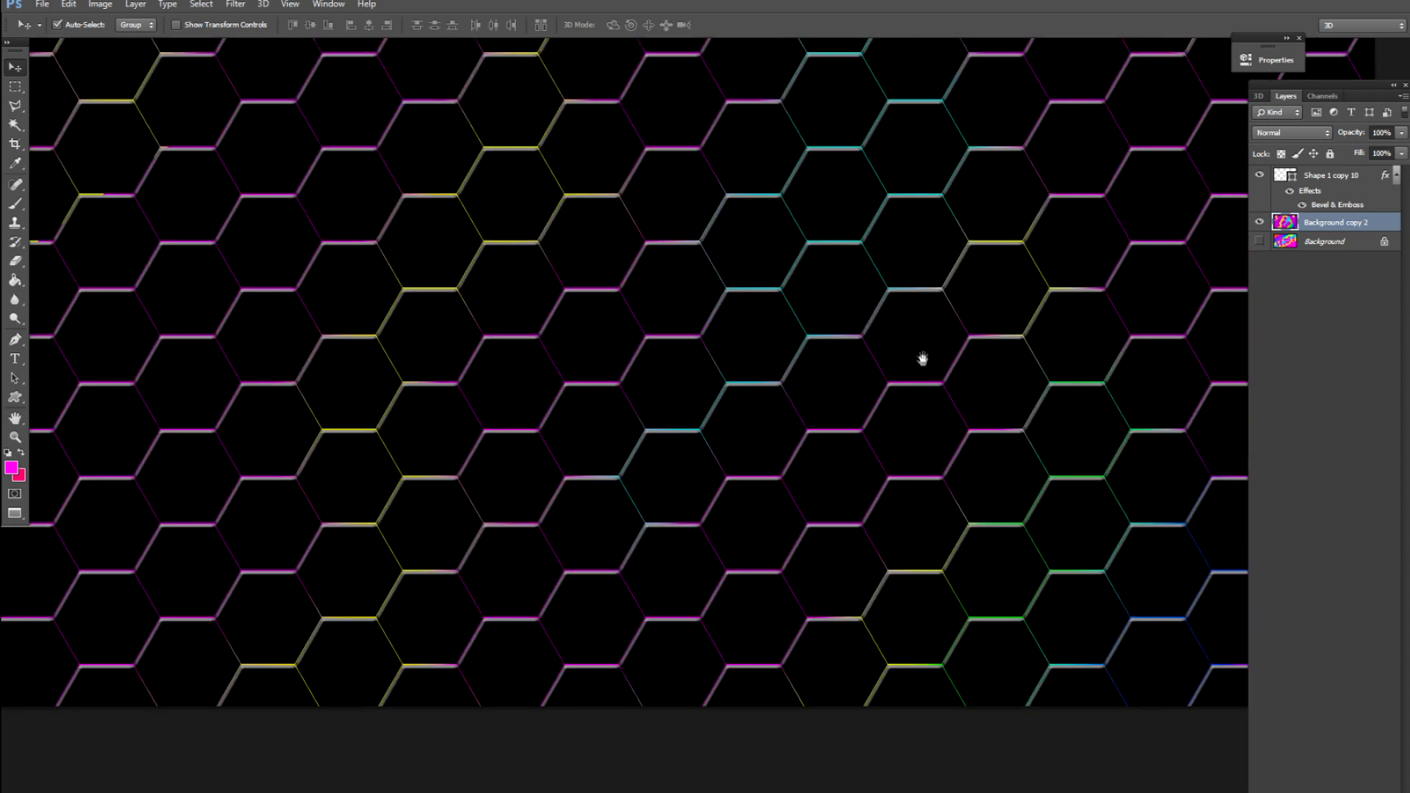
left_click_drag(816, 408, 756, 406)
Turn on Bevel & Emboss with Contour and an Inner Shadow in the layer style of Background copy 2.
right_click(1306, 229)
left_click(1308, 232)
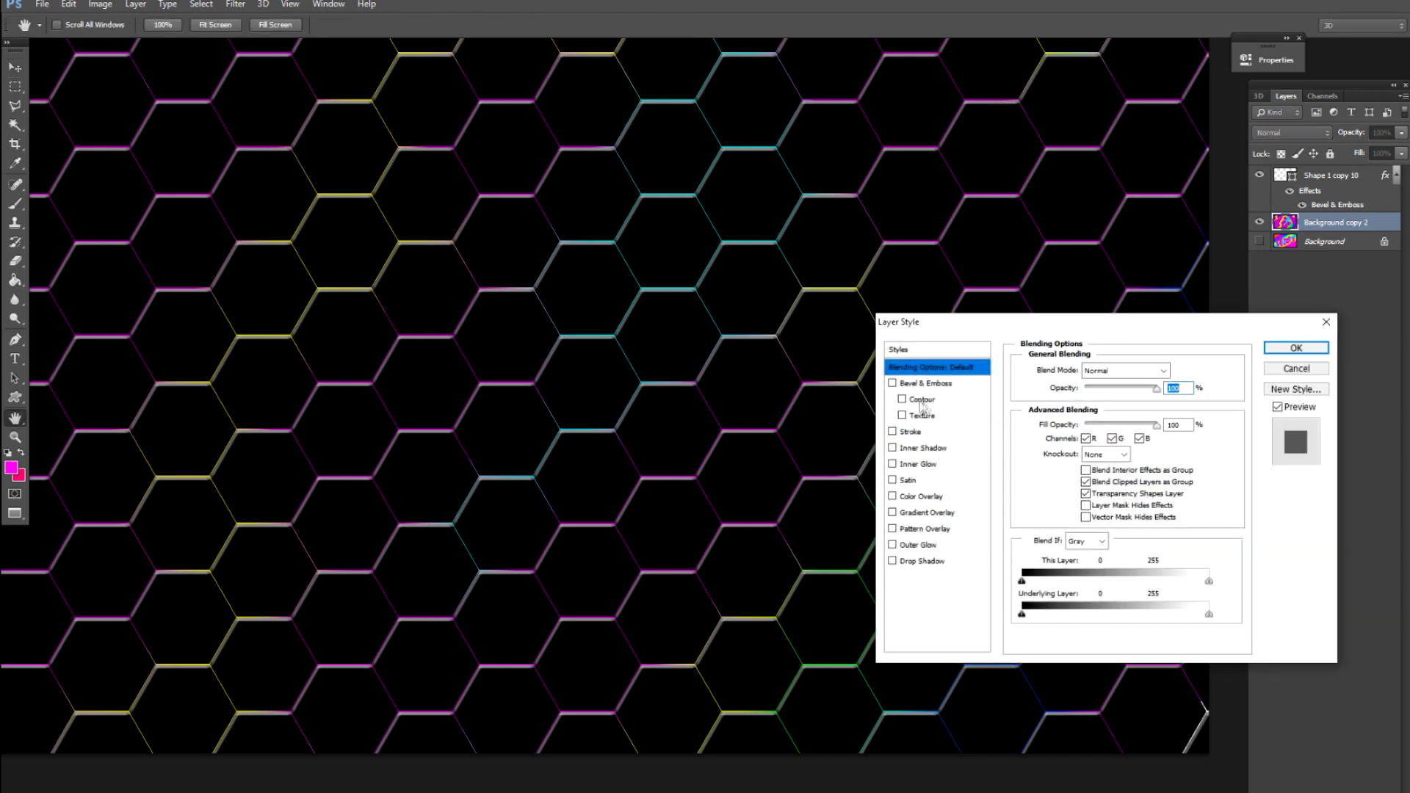
left_click(892, 385)
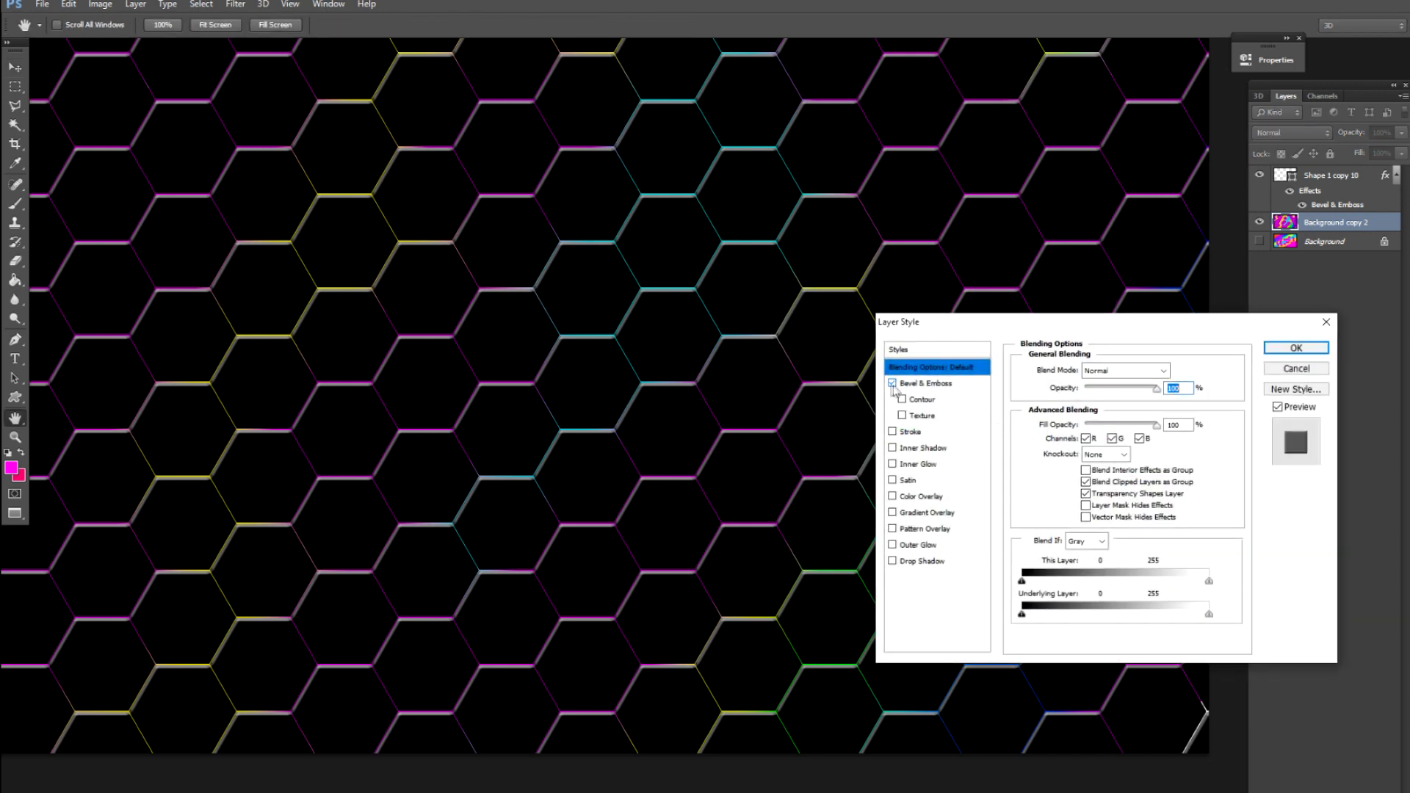
left_click(914, 388)
left_click(902, 401)
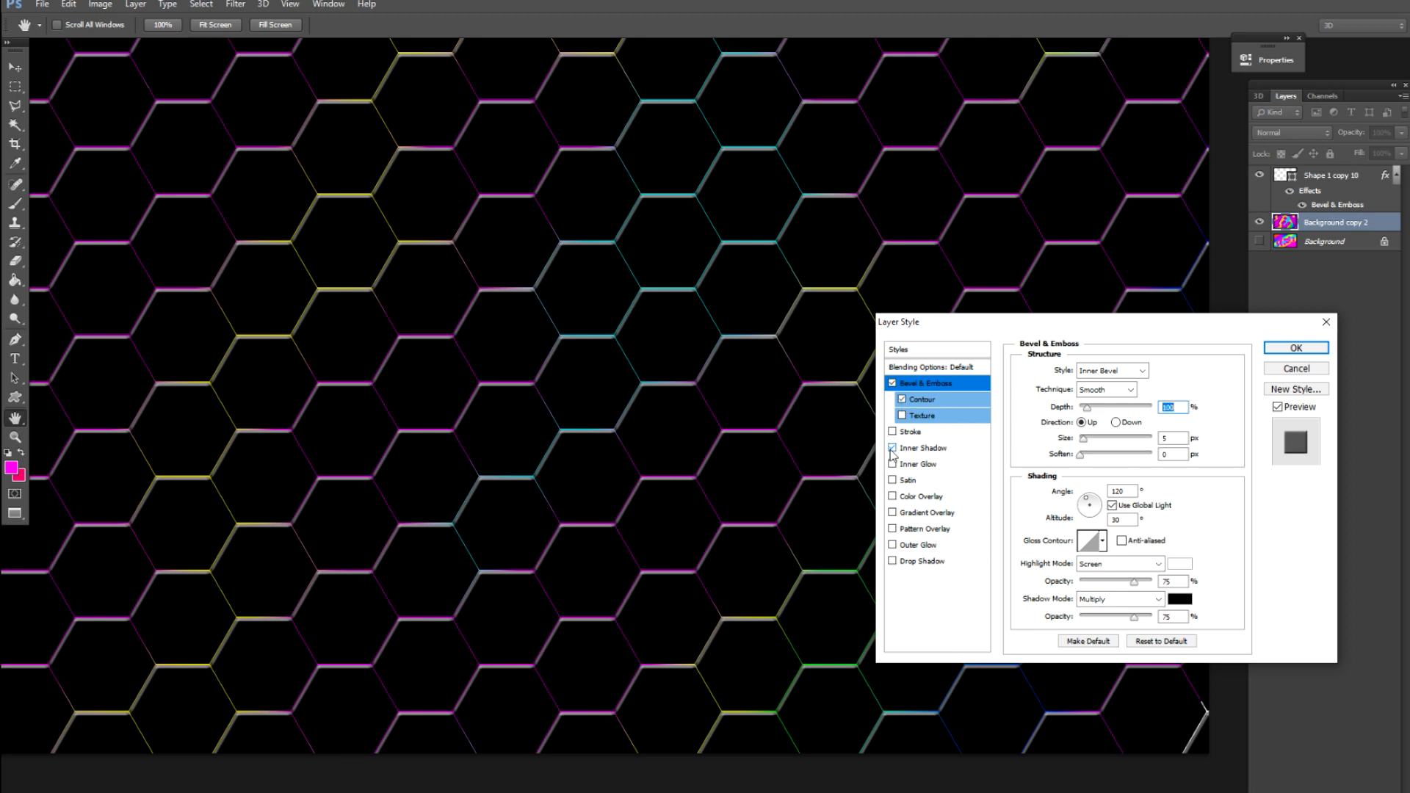
Try Satin, Color Overlay and Gradient Overlay on Background copy 2.
left_click(893, 481)
left_click(893, 480)
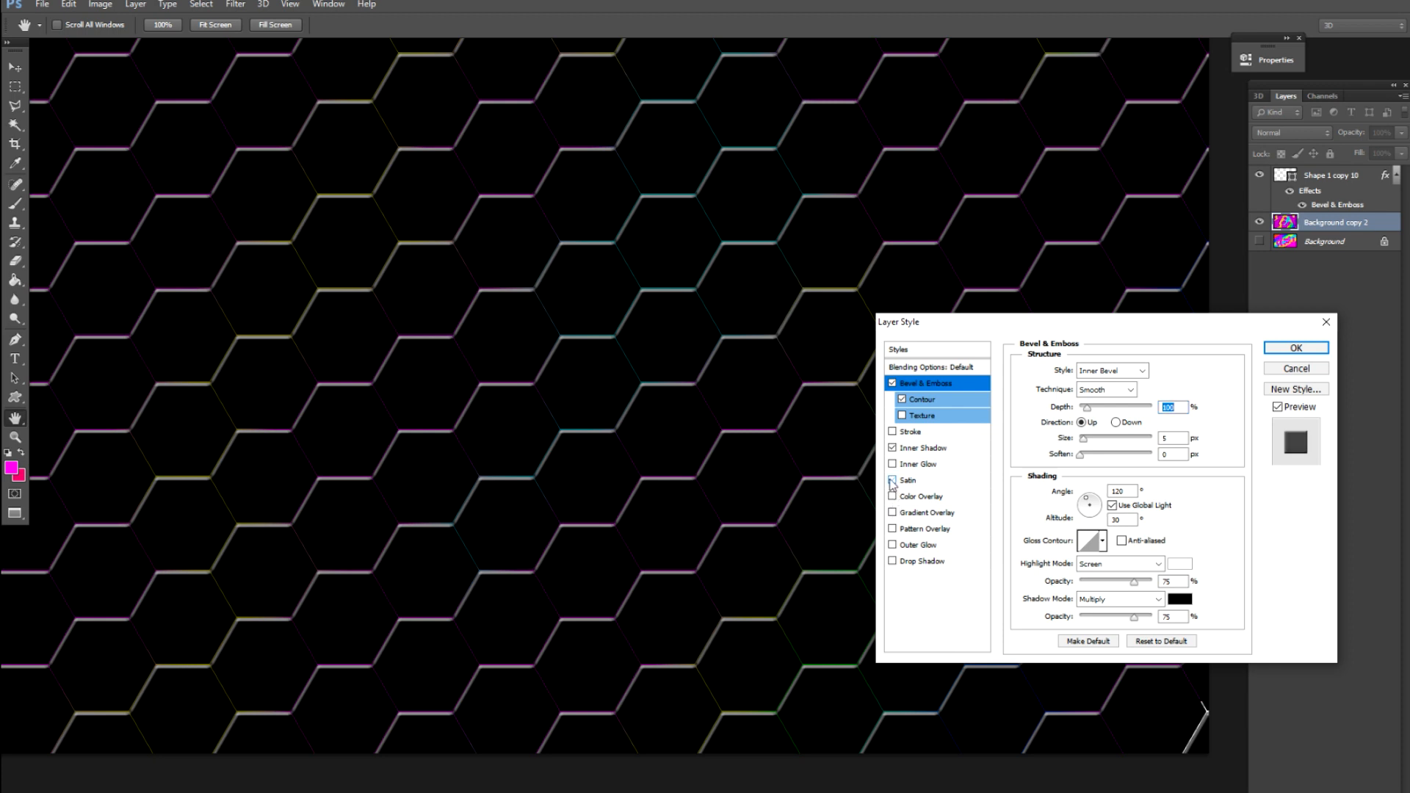
left_click(893, 497)
left_click(893, 498)
left_click(893, 513)
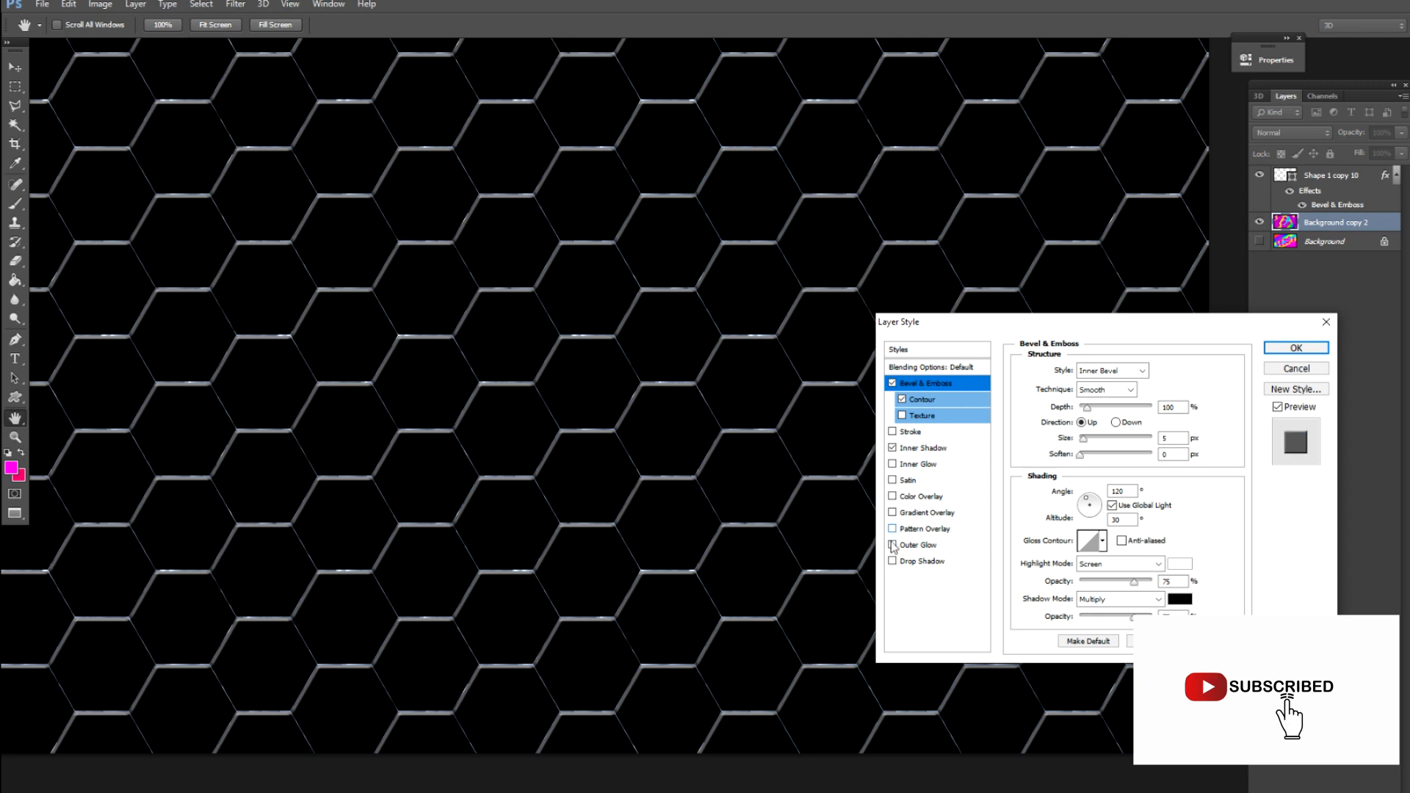
Add Outer Glow and Drop Shadow to Background copy 2 and apply the layer style.
left_click(892, 545)
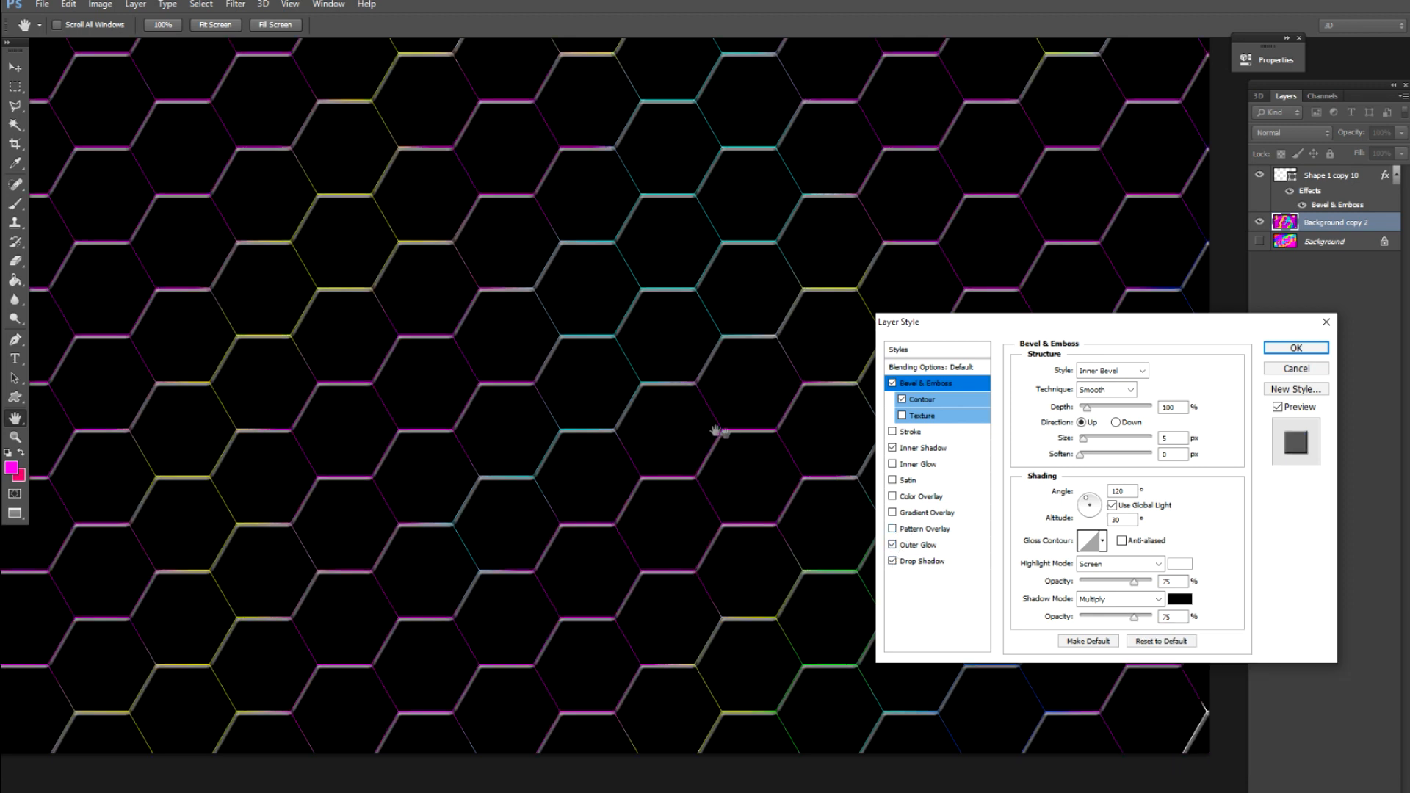
scroll(663, 415, "down", 3)
scroll(663, 416, "up", 2)
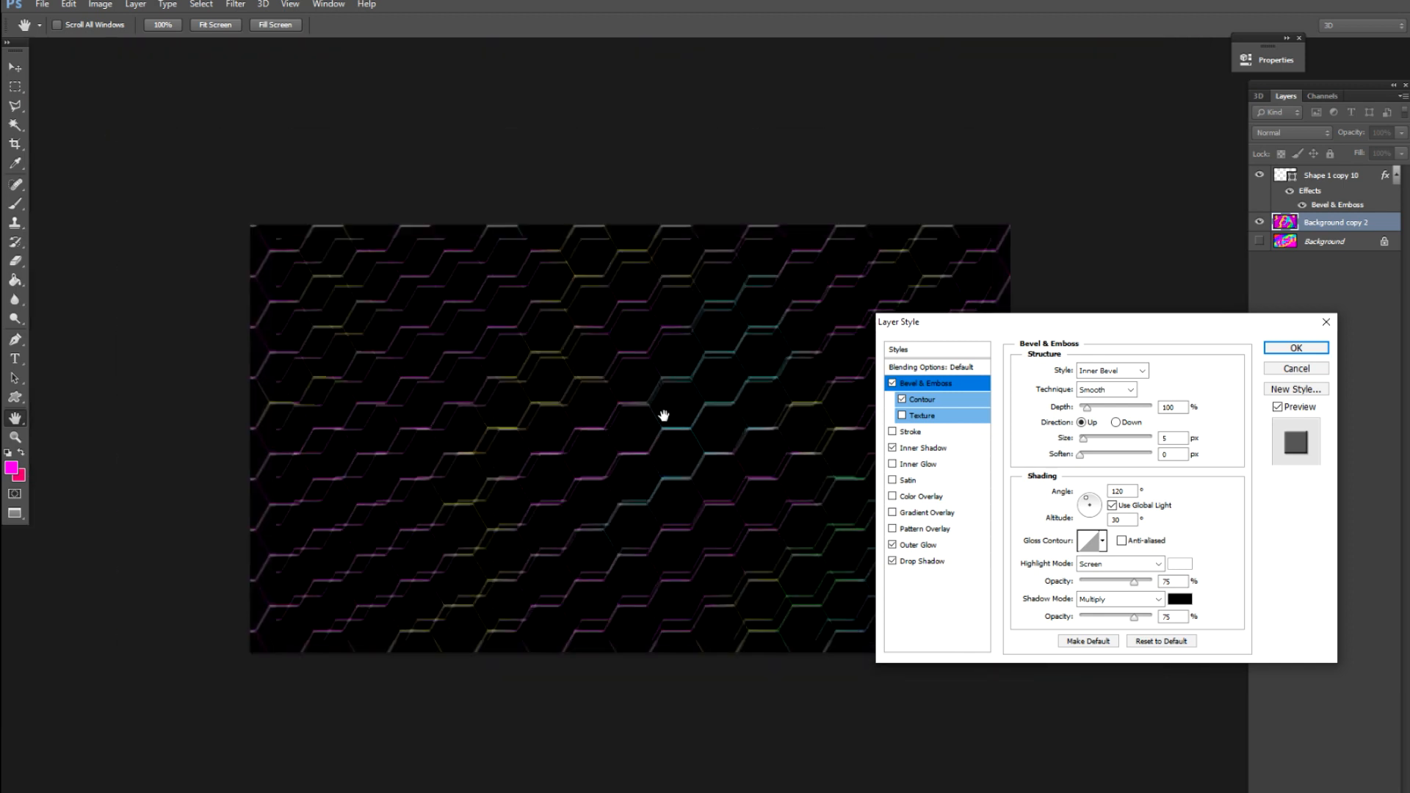
left_click(1293, 348)
key("v")
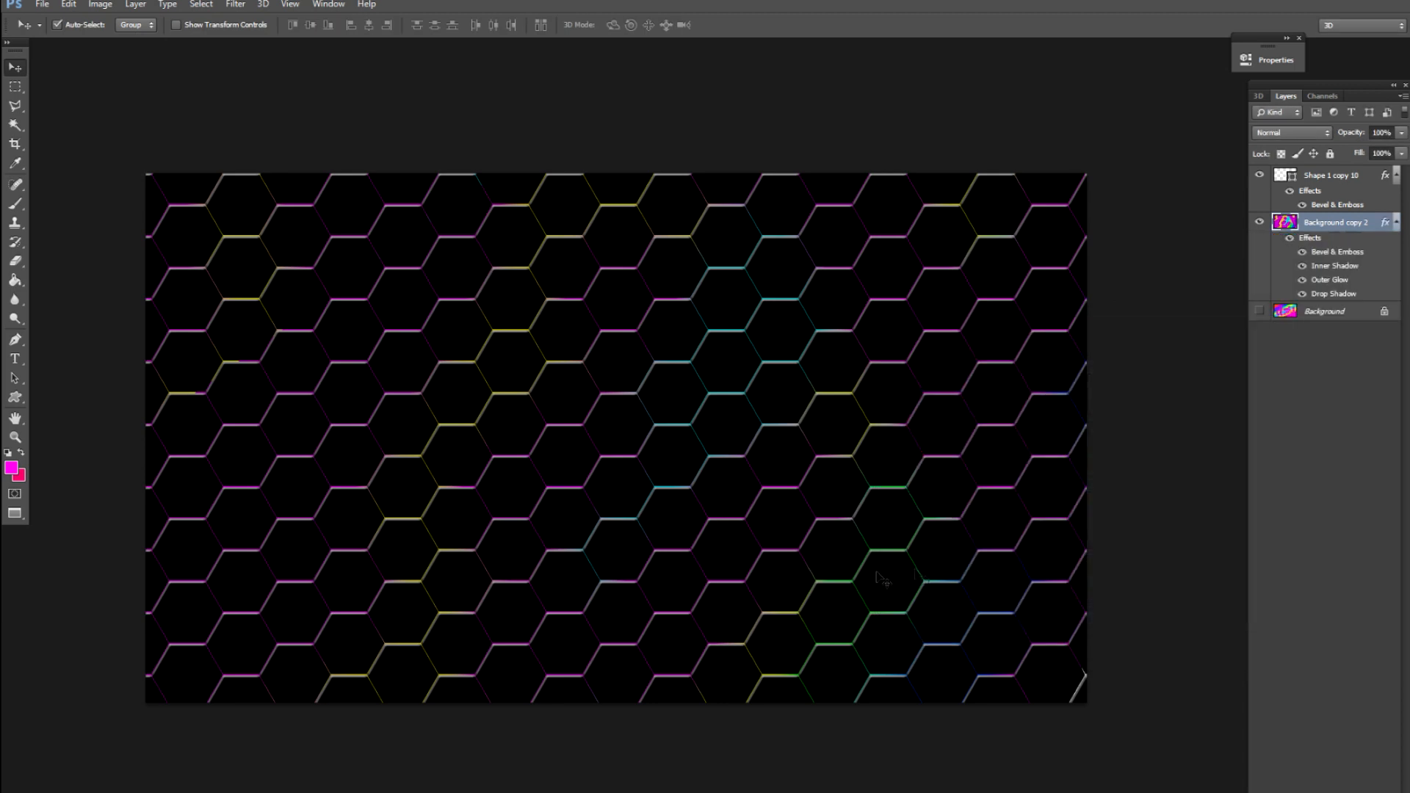
Paint bright green over the lower-left area of Background copy 2 with a brush enlarged to 175 px.
left_click(13, 469)
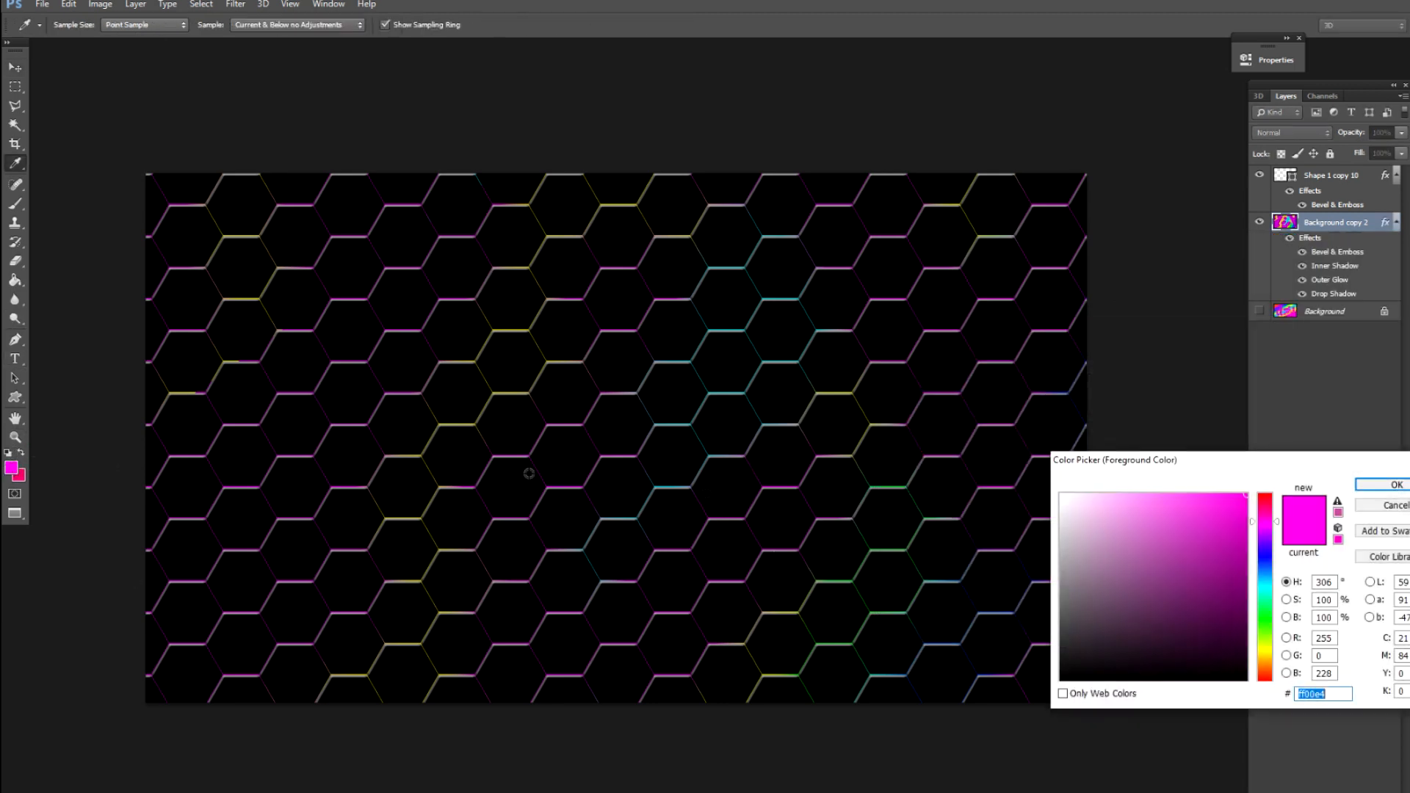
left_click(1272, 623)
left_click(1384, 484)
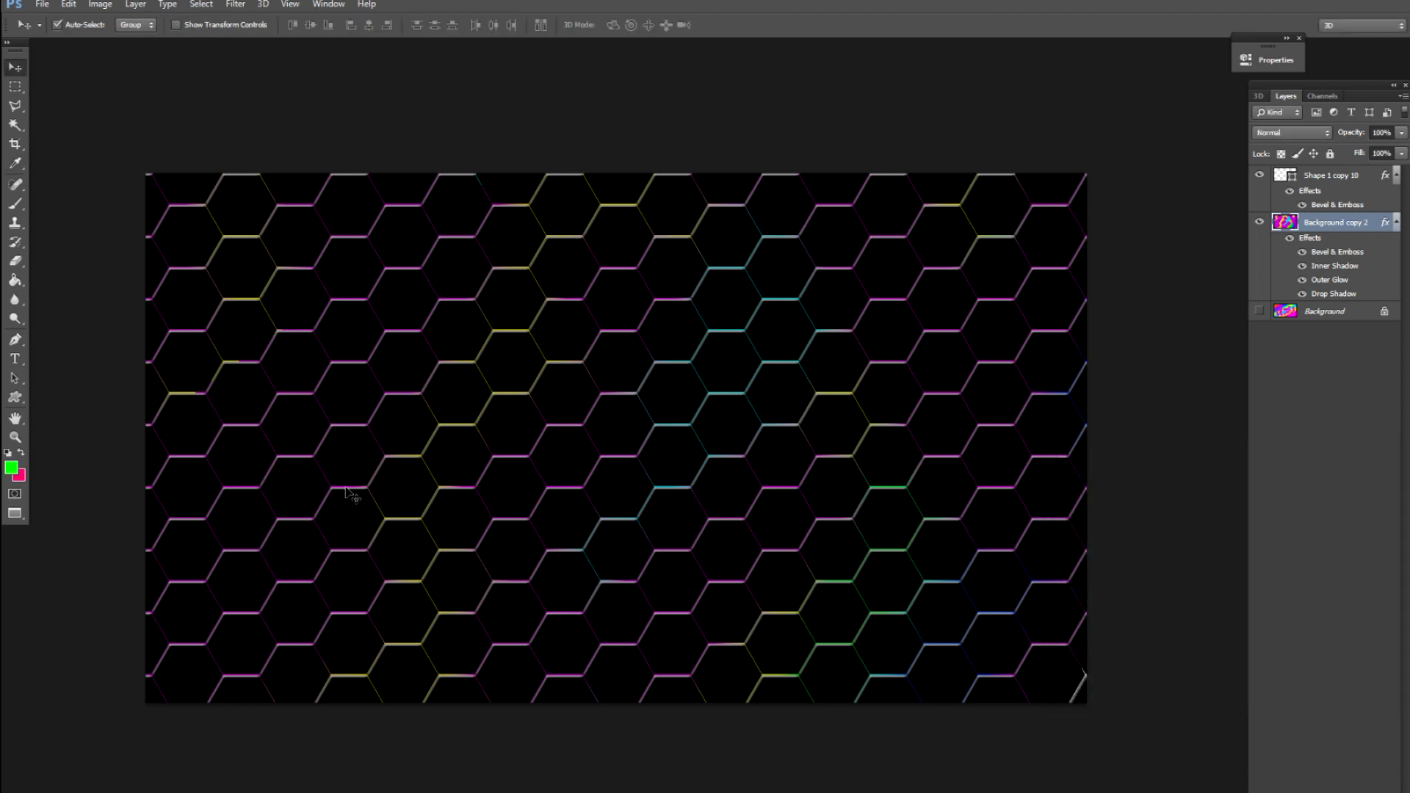
key("b")
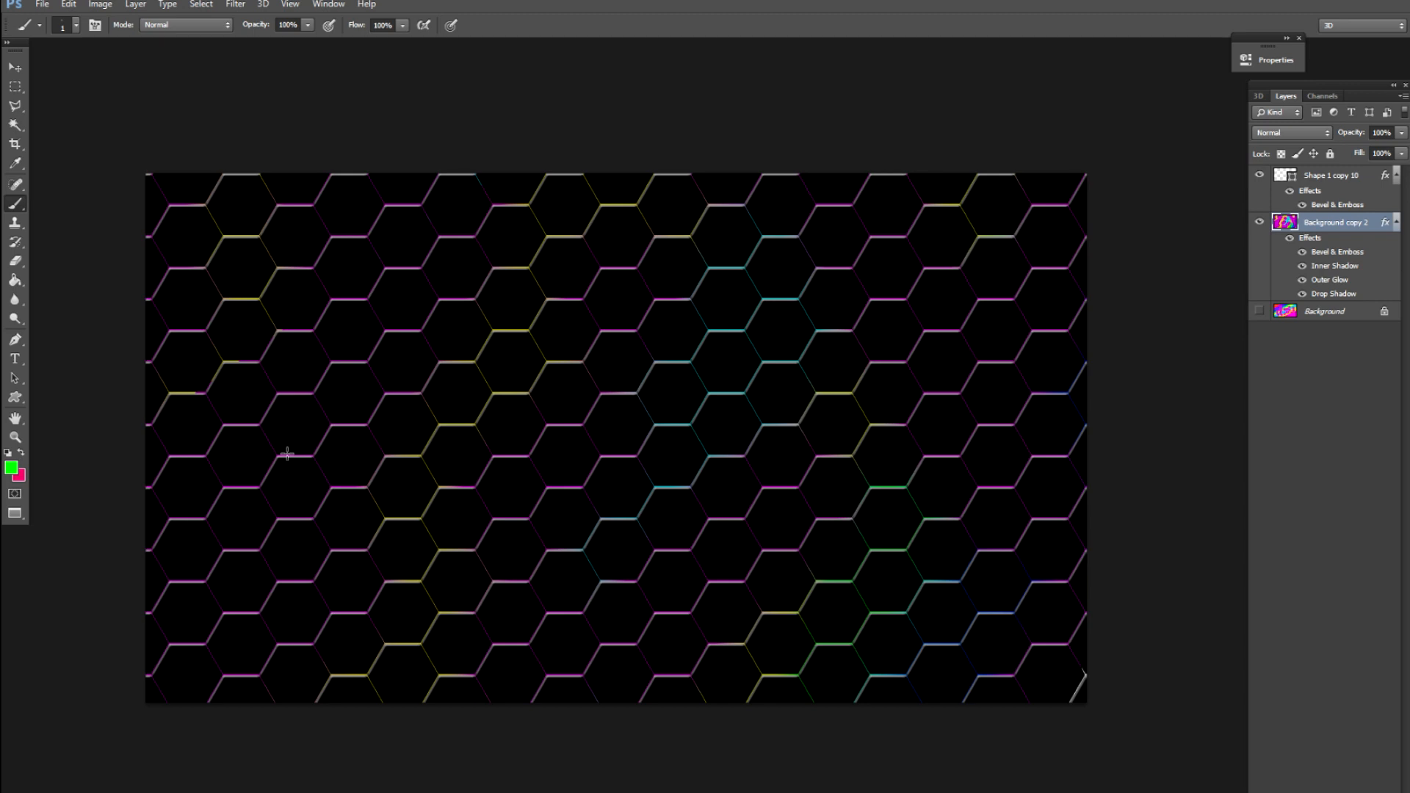
key("bracketright")
key("bracketright")
key("bracketright")
key("bracketright")
key("bracketright")
mouse_move(282, 461)
left_mouse_down()
mouse_move(174, 635)
mouse_move(293, 415)
mouse_move(308, 359)
mouse_move(230, 541)
mouse_move(283, 343)
mouse_move(172, 606)
left_mouse_up()
key("bracketright")
key("bracketright")
key("bracketright")
mouse_move(262, 397)
left_mouse_down()
mouse_move(157, 625)
mouse_move(355, 415)
mouse_move(250, 690)
left_mouse_up()
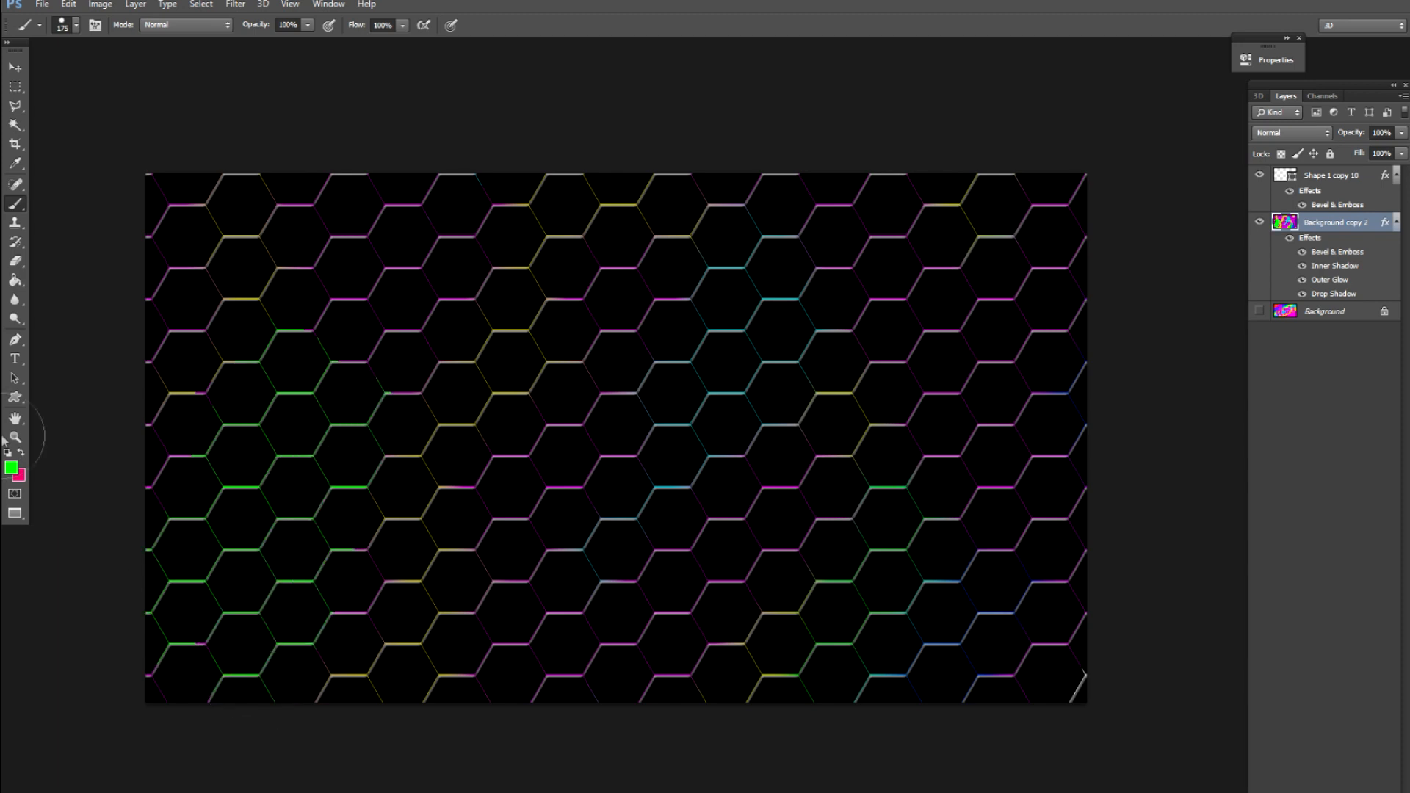
Paint red (ff0000) over the right-centre area of Background copy 2.
left_click(9, 472)
left_click_drag(1264, 543, 1264, 490)
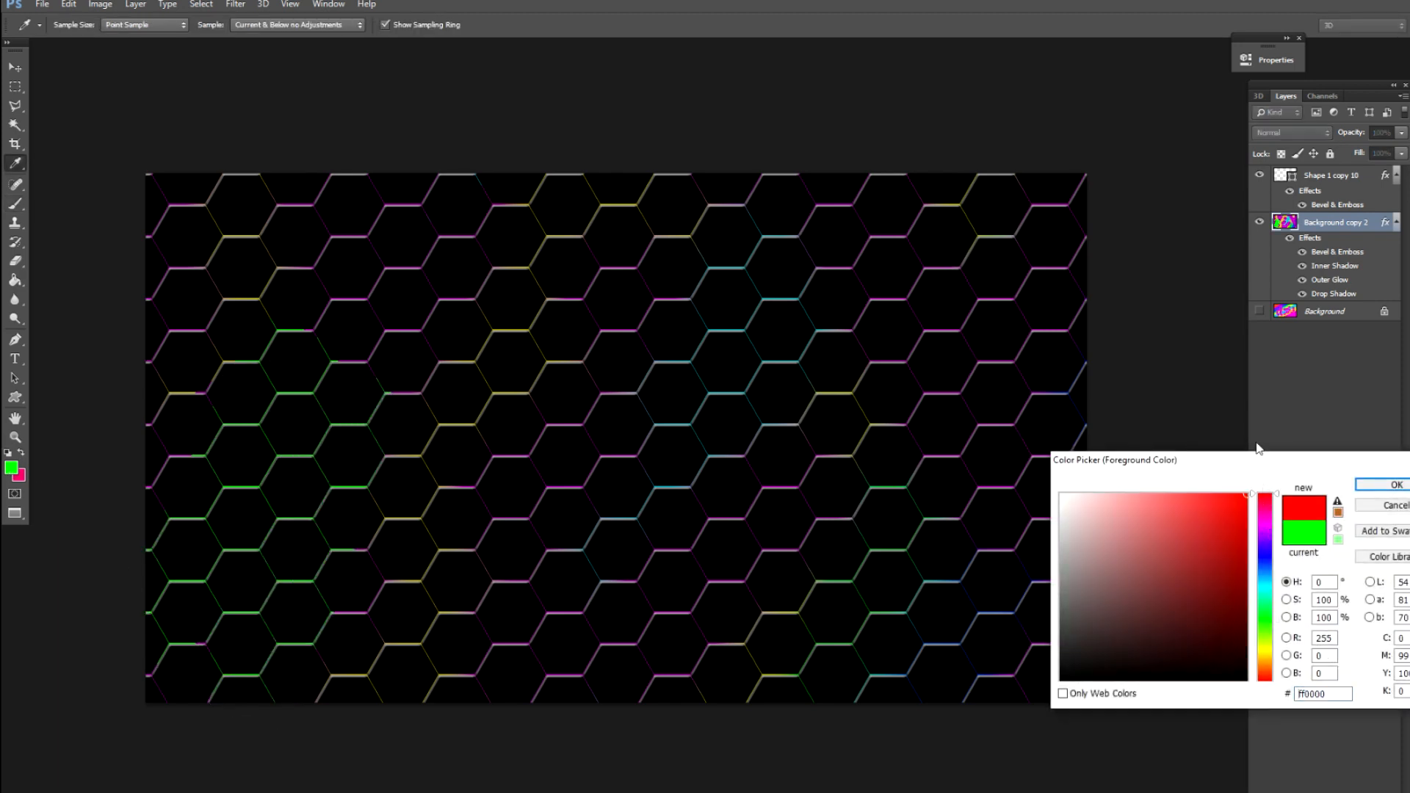
key("Return")
mouse_move(984, 372)
left_mouse_down()
mouse_move(789, 457)
mouse_move(765, 320)
mouse_move(927, 346)
mouse_move(821, 400)
mouse_move(790, 475)
mouse_move(951, 528)
mouse_move(786, 602)
mouse_move(866, 596)
left_mouse_up()
key("v")
scroll(803, 559, "down", 2)
scroll(759, 557, "up", 2)
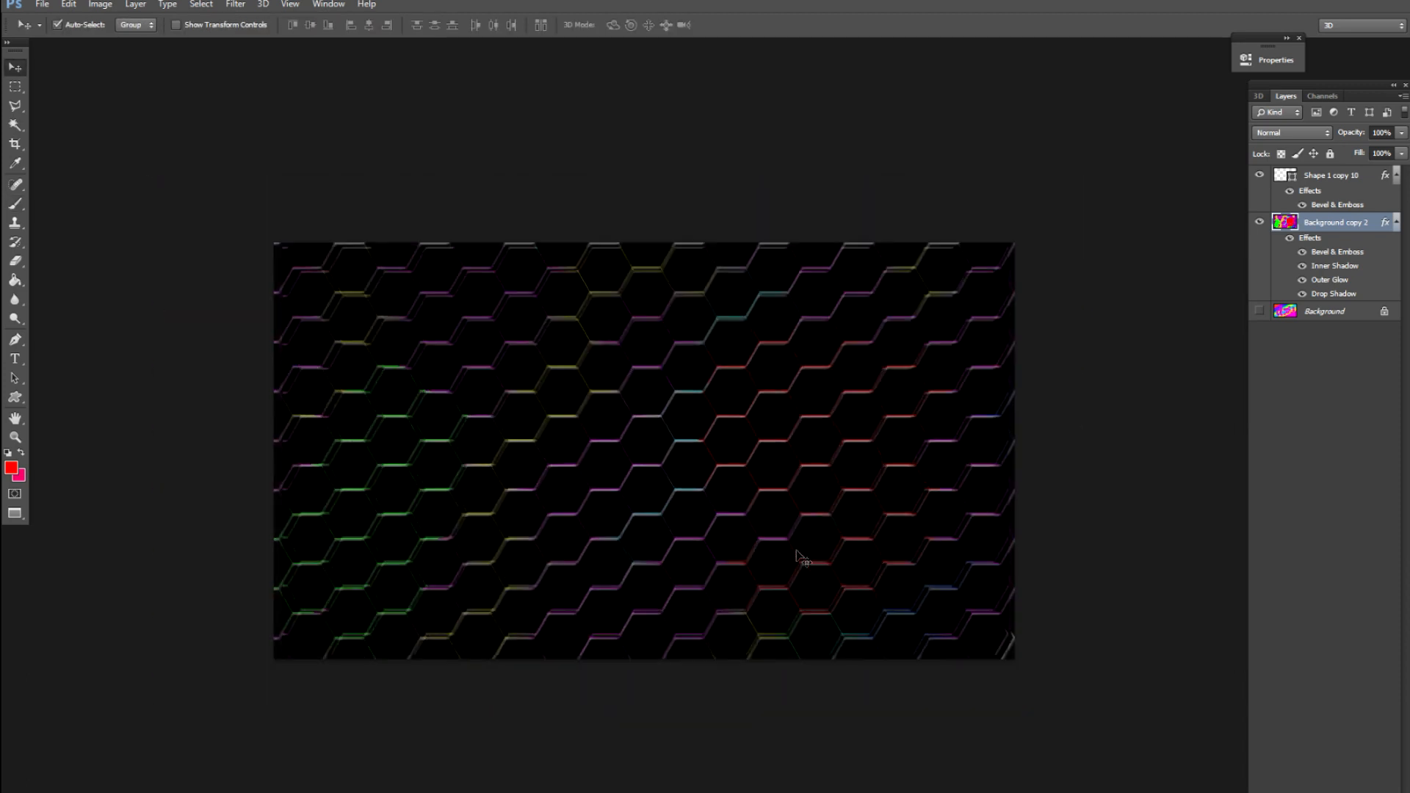
Open the Timeline and convert Background copy 2 to a Smart Object.
left_click(328, 5)
left_click(339, 410)
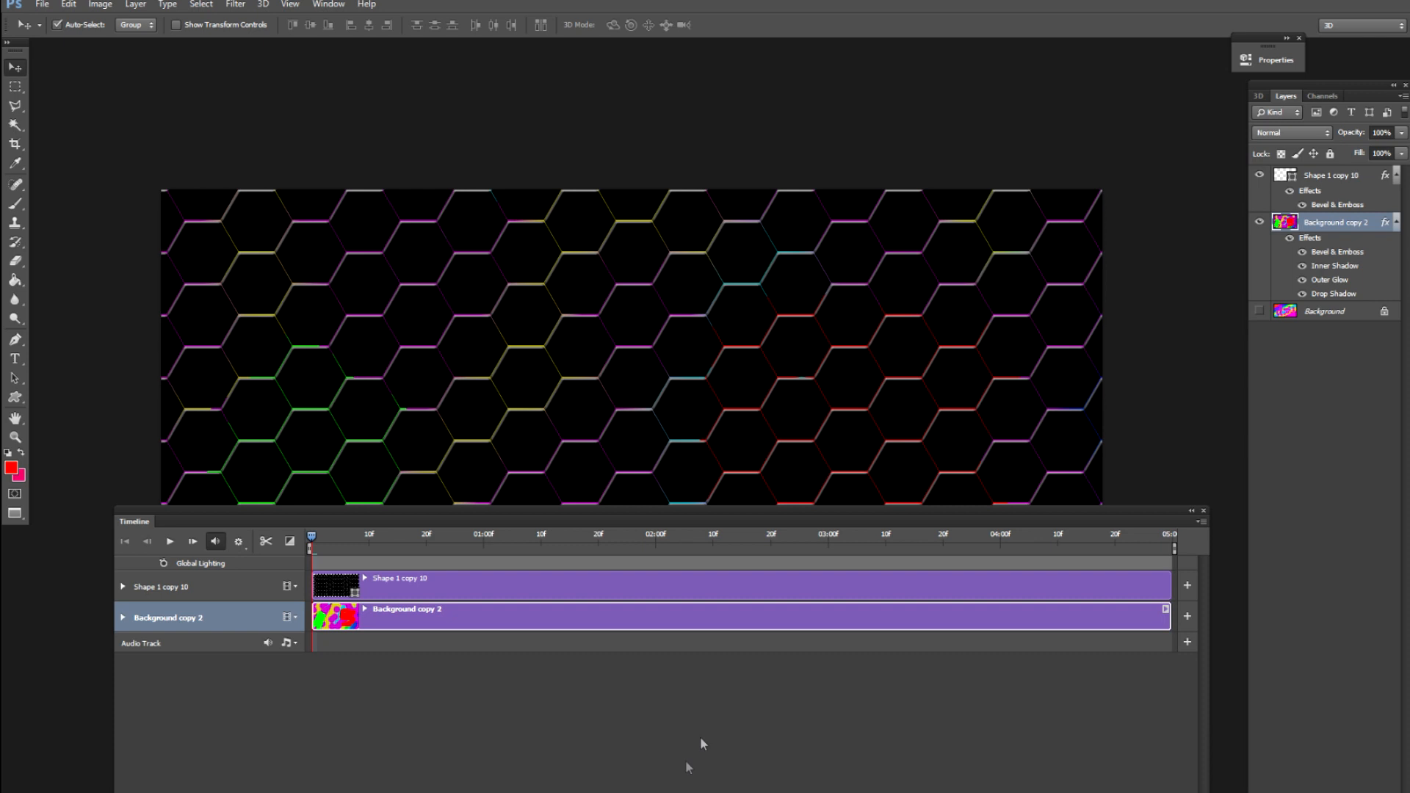
right_click(1293, 224)
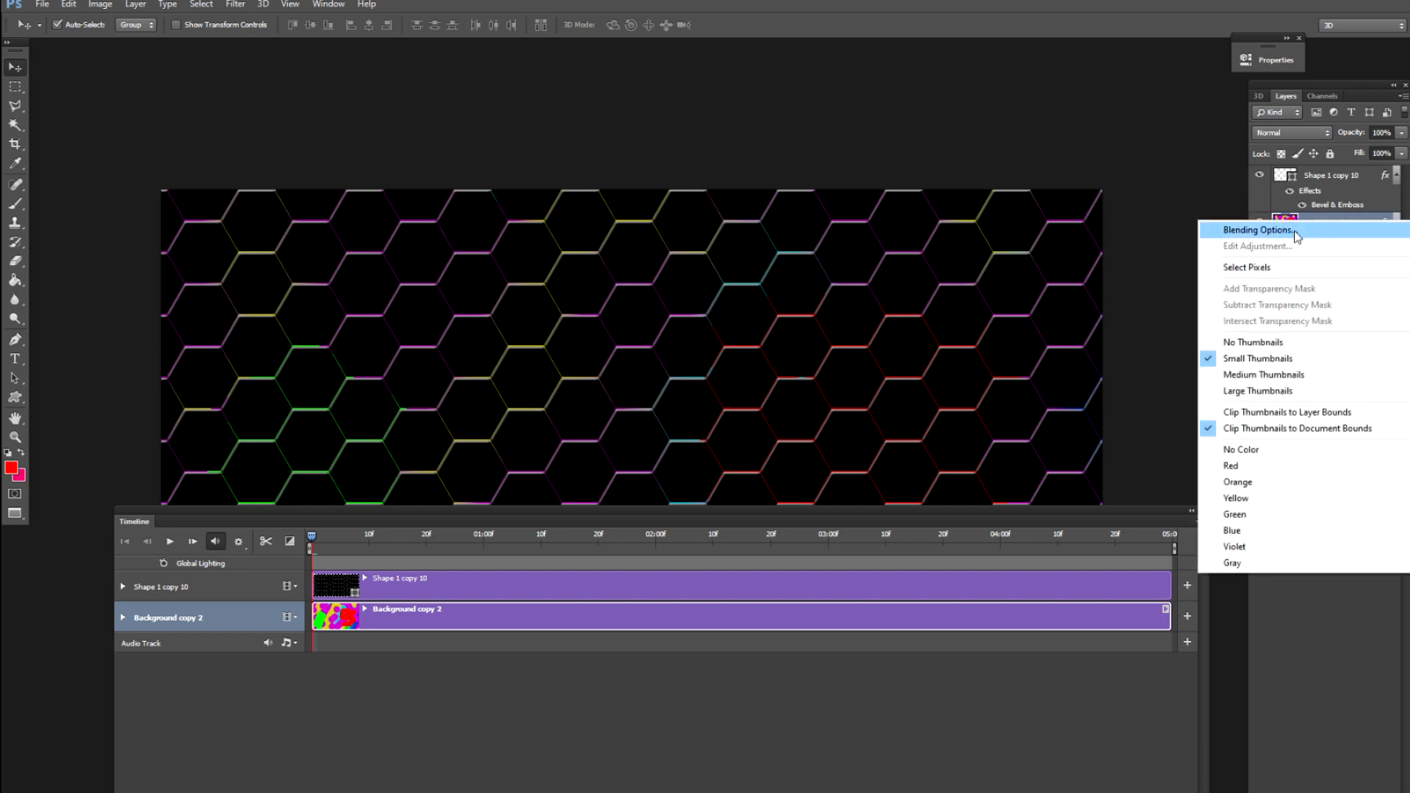
right_click(1338, 224)
left_click(1279, 332)
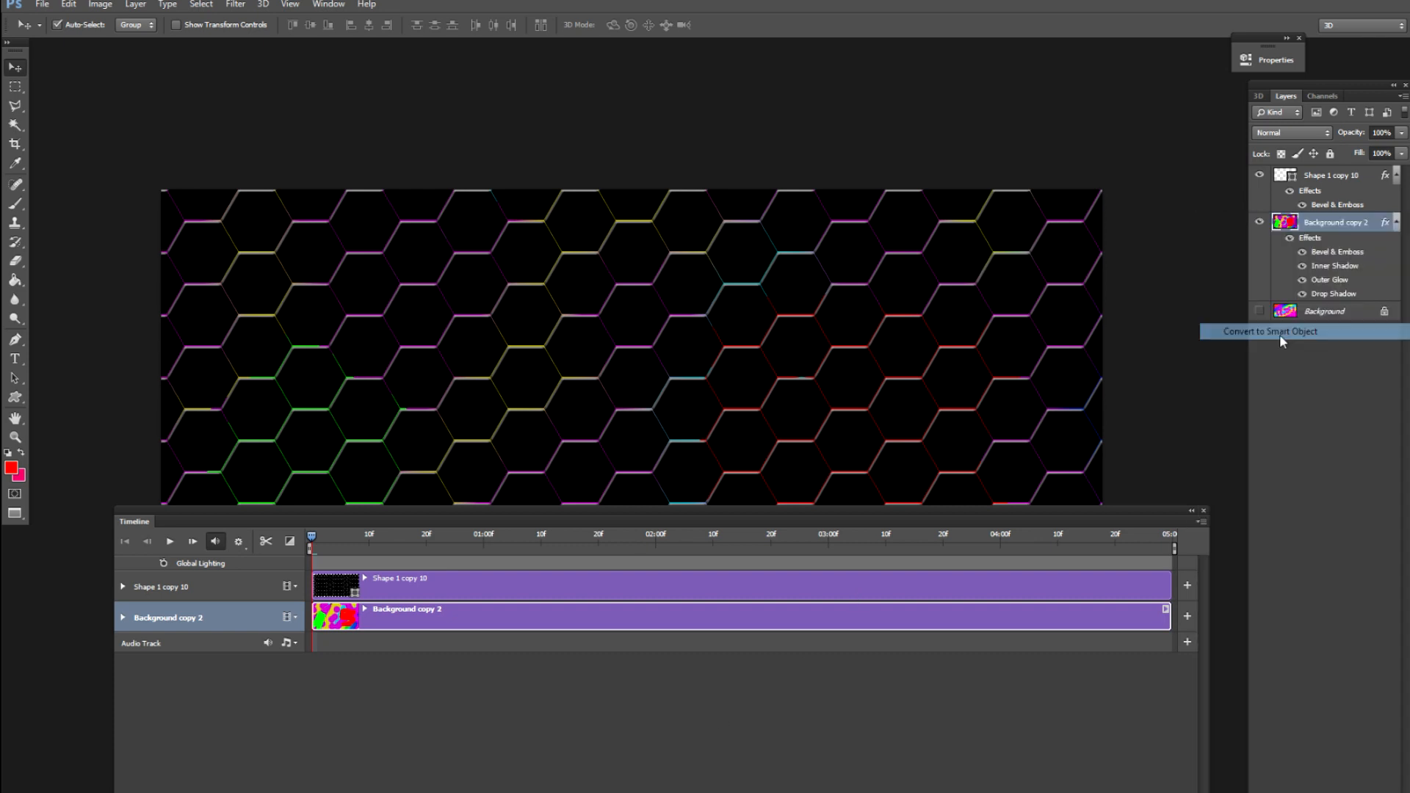
Expand the Background copy 2 track and enable Transform keyframes at frame 0, with the whole canvas in view above the Timeline.
left_click(123, 619)
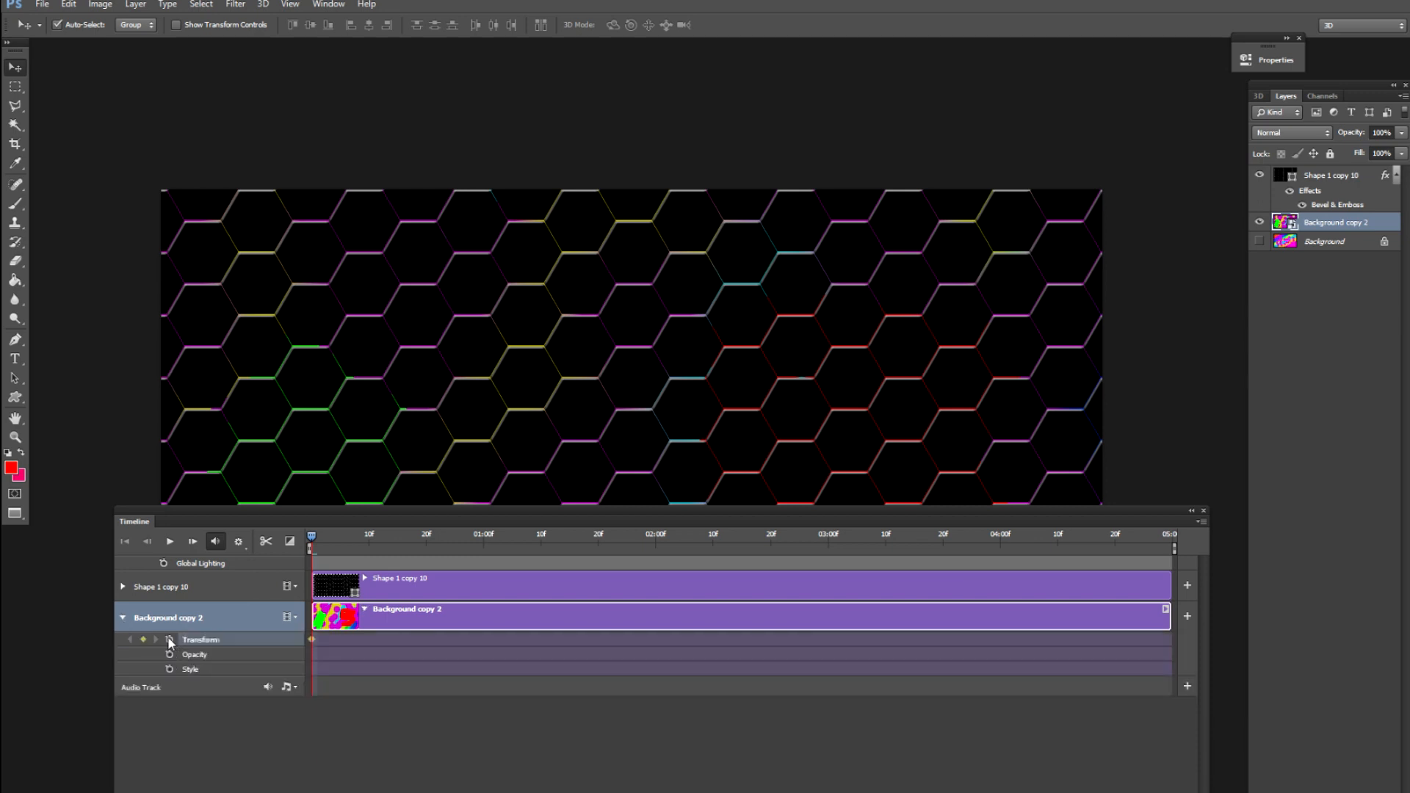
key("ctrl+minus")
key("ctrl+minus")
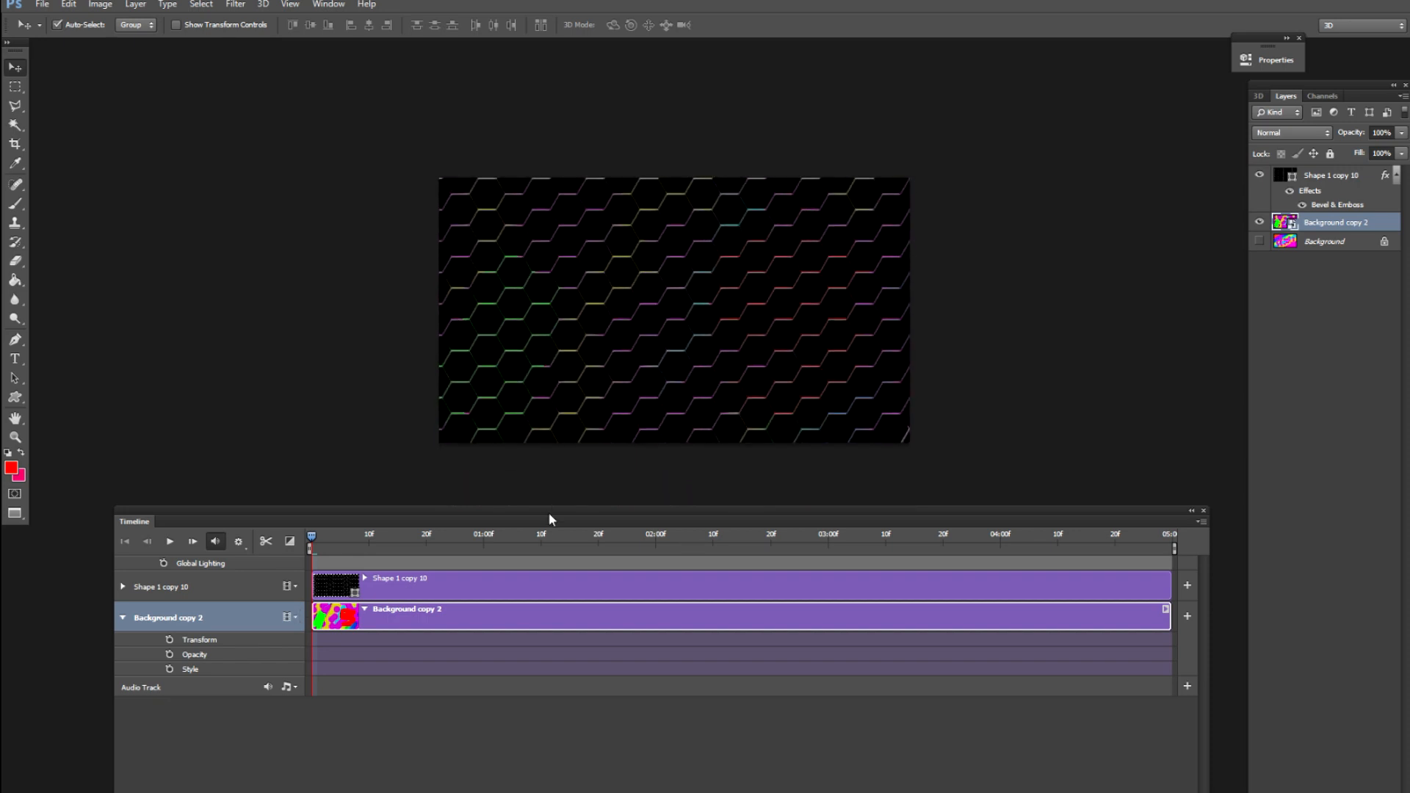
left_click_drag(549, 516, 514, 629)
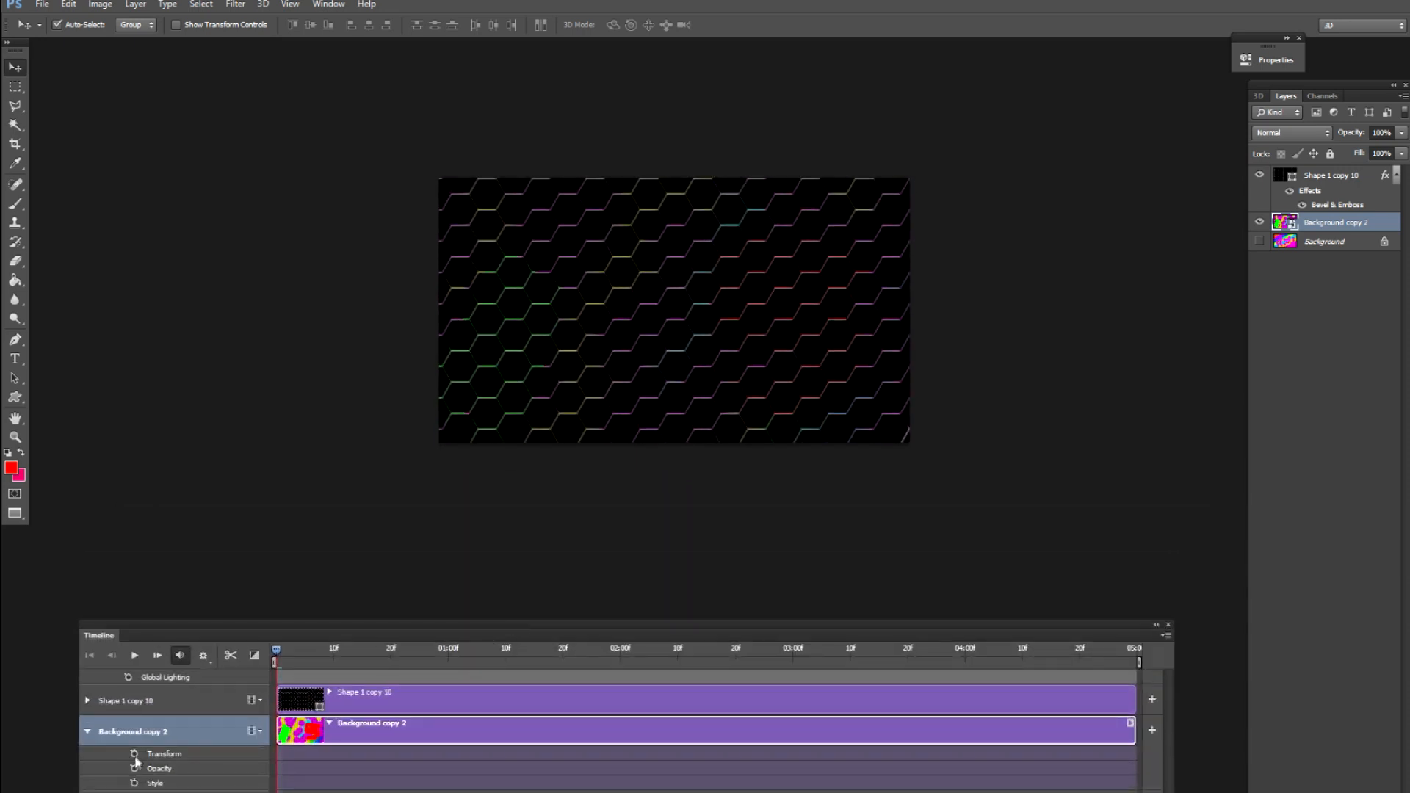
left_click(134, 755)
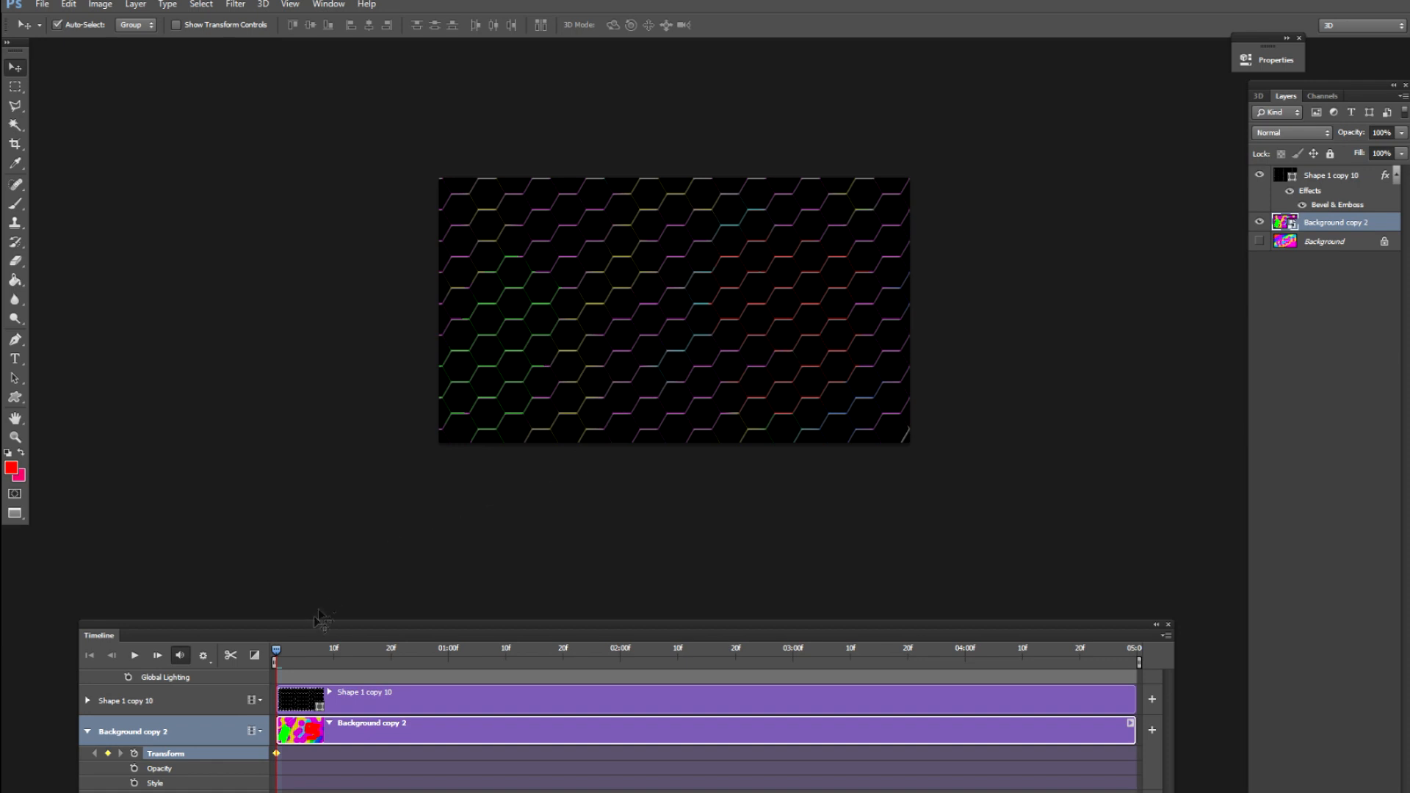
Flip Background copy 2 horizontally at about frame 17 to add a Transform keyframe.
left_click_drag(282, 649, 376, 659)
key("ctrl+t")
right_click(608, 410)
left_click(659, 614)
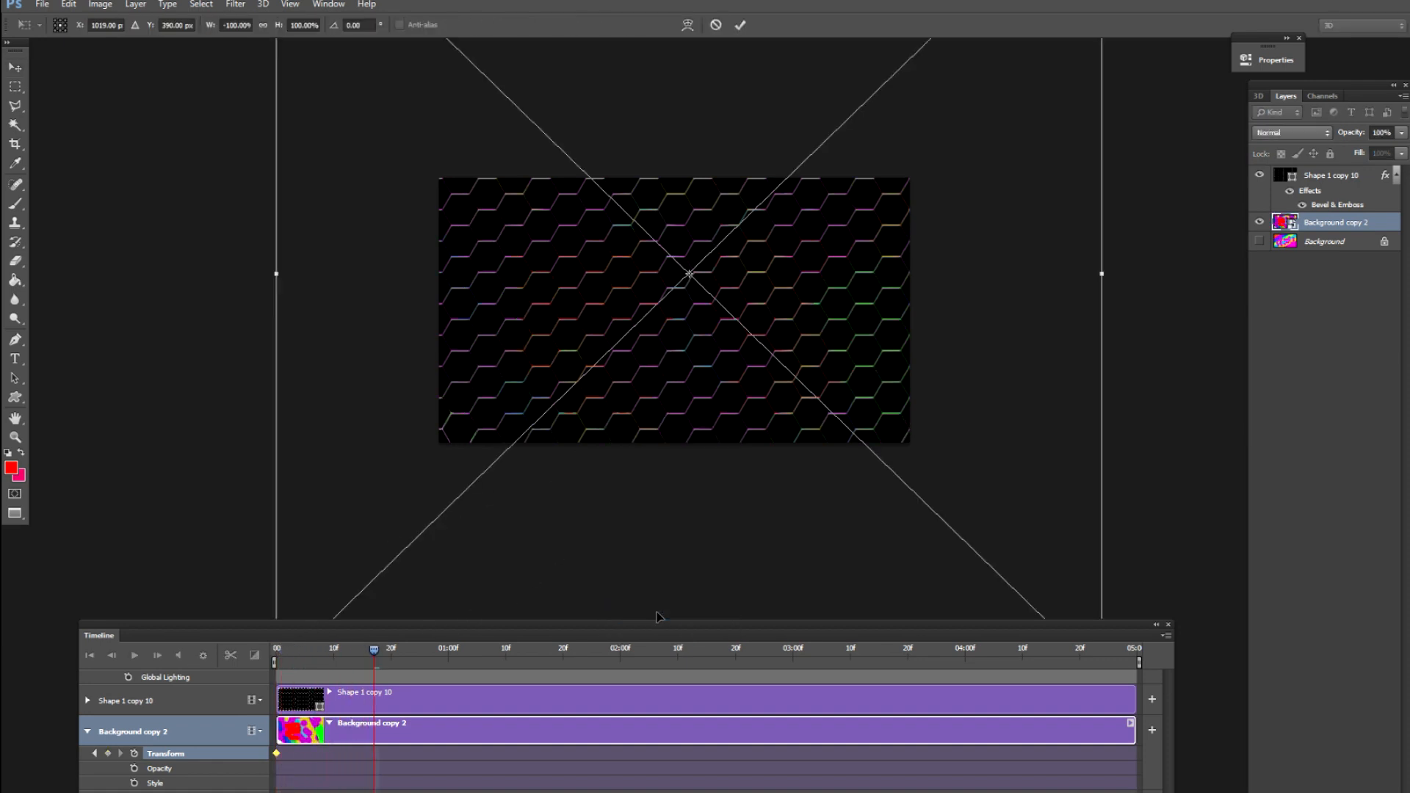
key("Return")
Rotate Background copy 2 by 90° clockwise just past 01:00 on the Timeline.
left_click_drag(436, 657, 454, 658)
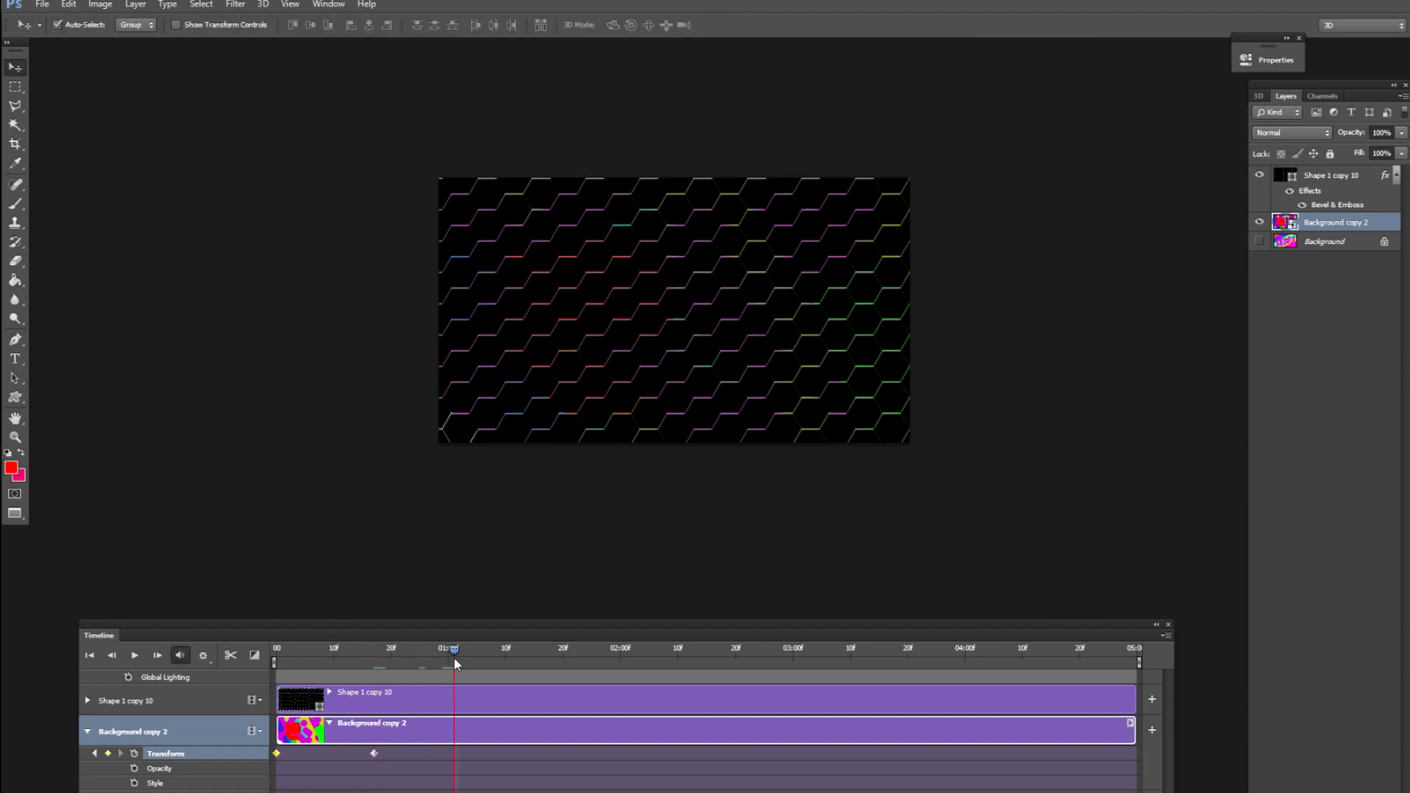
key("ctrl+t")
right_click(623, 388)
left_click(665, 556)
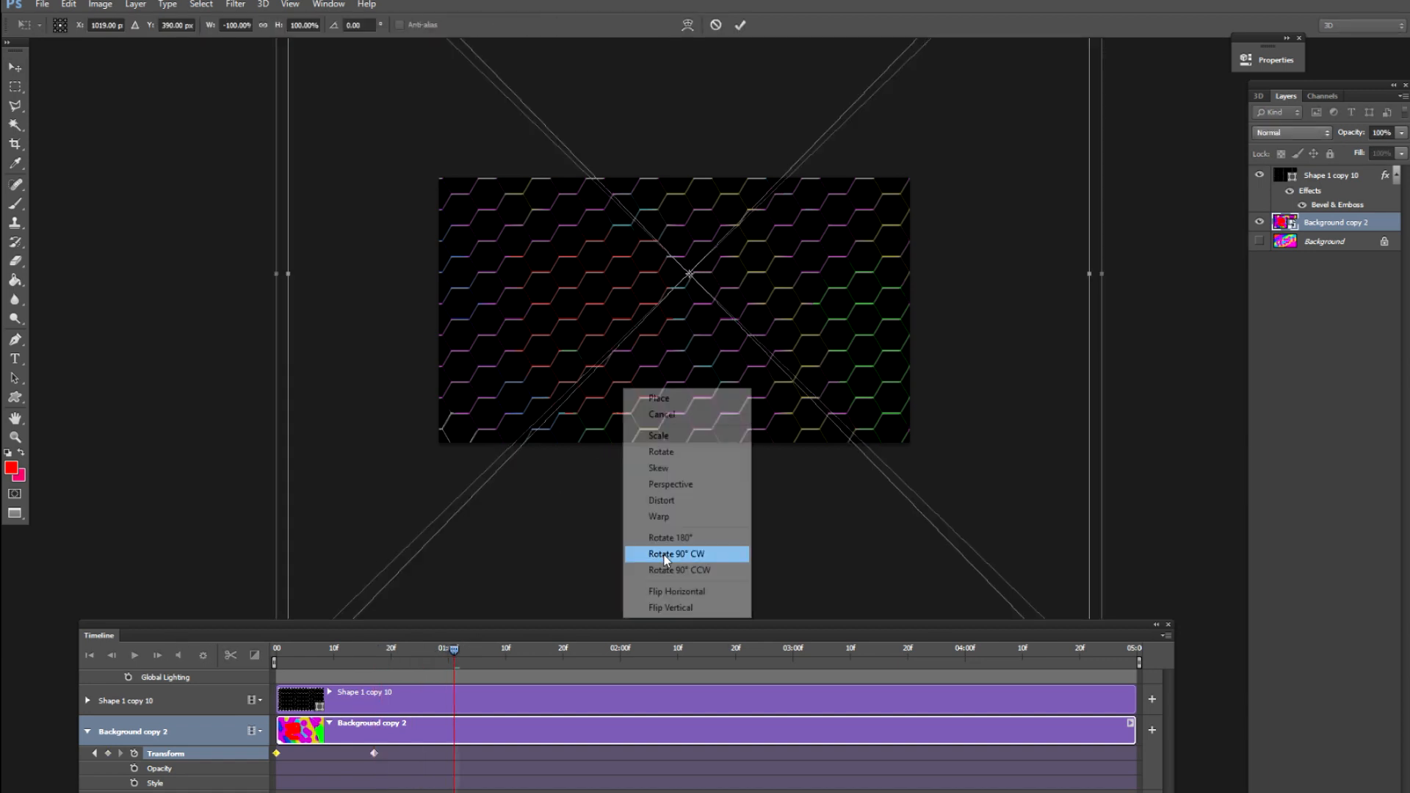
key("Return")
Rotate Background copy 2 by 90° counterclockwise at about 01:21 on the Timeline.
left_click_drag(453, 650, 569, 656)
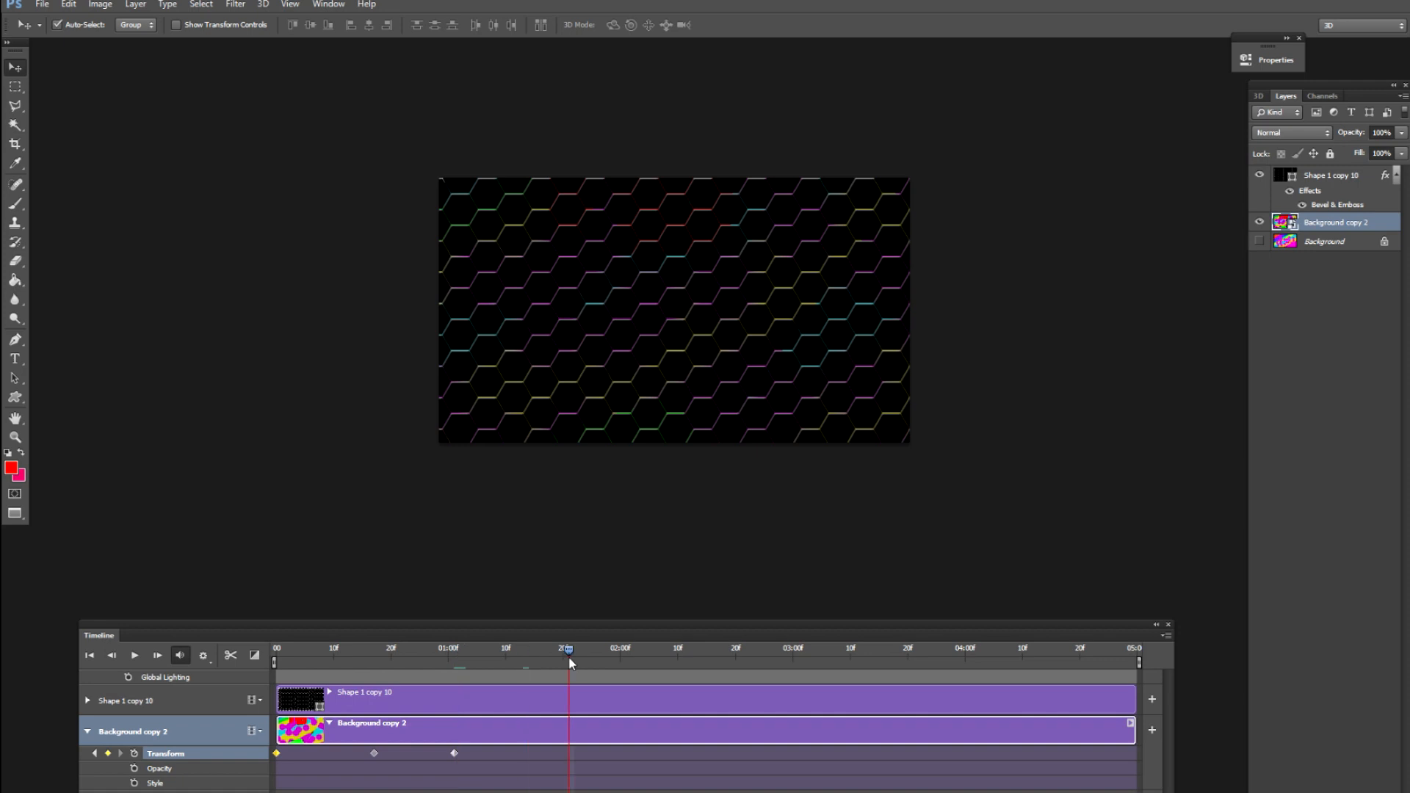
key("ctrl+t")
right_click(676, 382)
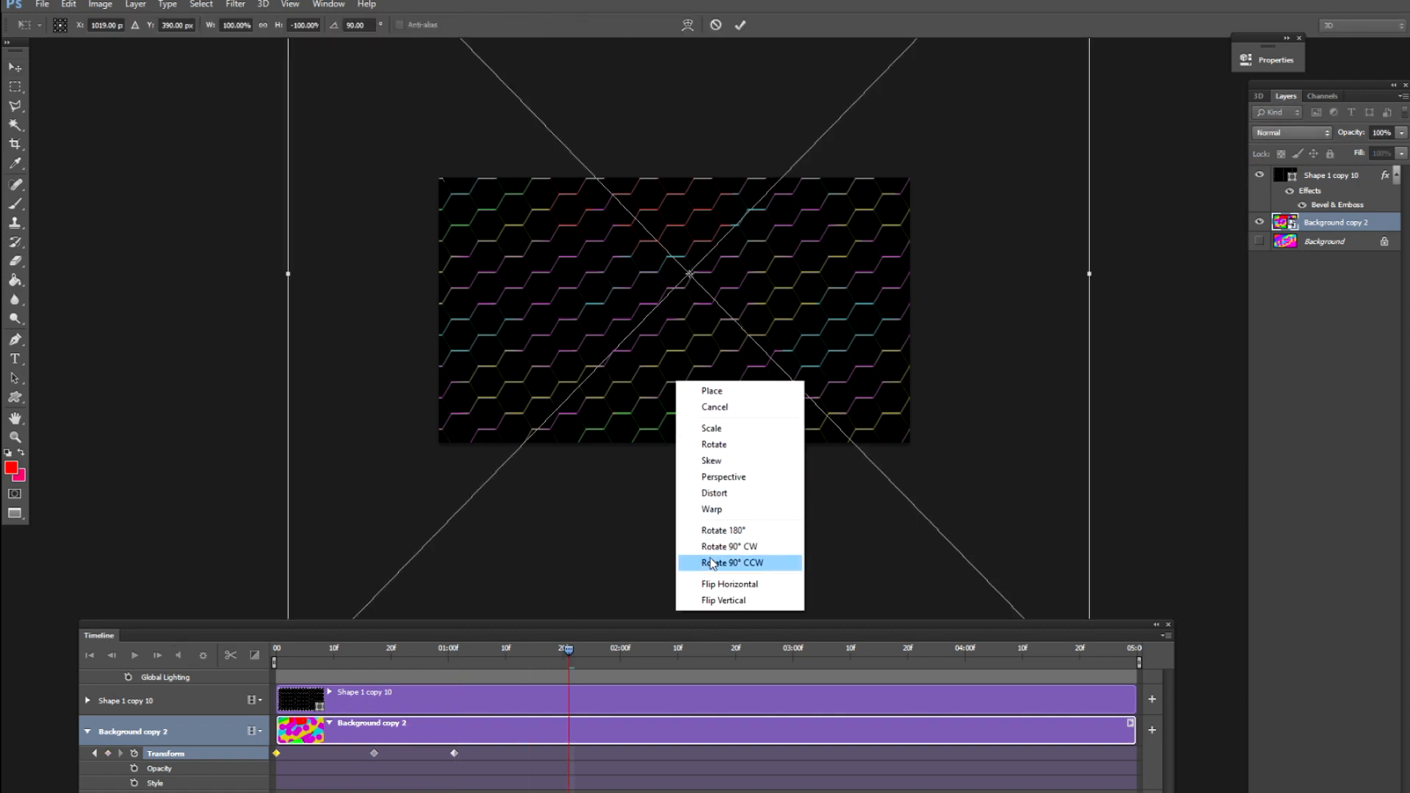
left_click(711, 562)
key("Return")
At about 02:11, flip Background copy 2 horizontally and shift it slightly to about X 1037 px, Y 411 px.
left_click_drag(561, 654, 684, 663)
key("ctrl+t")
right_click(711, 404)
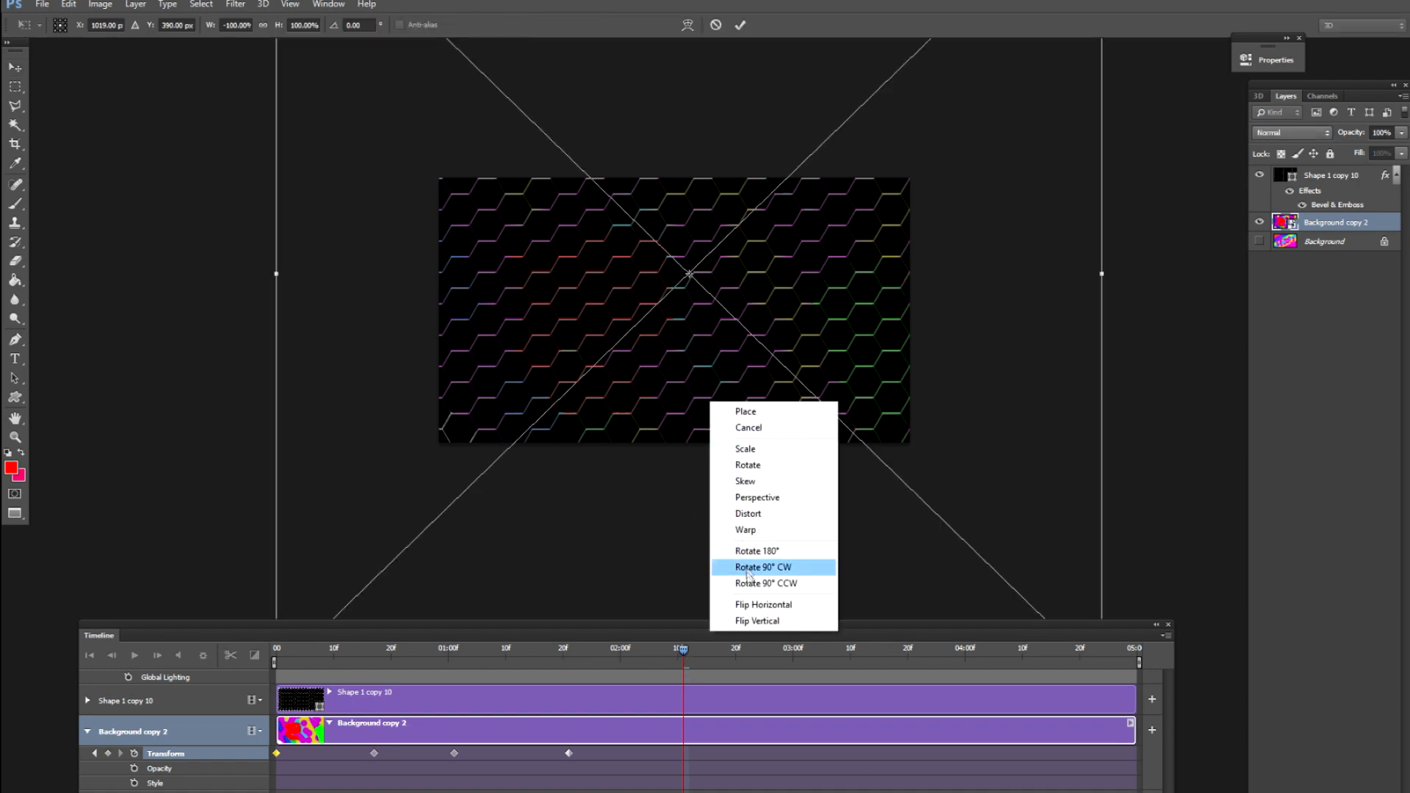
left_click(761, 607)
key("Return")
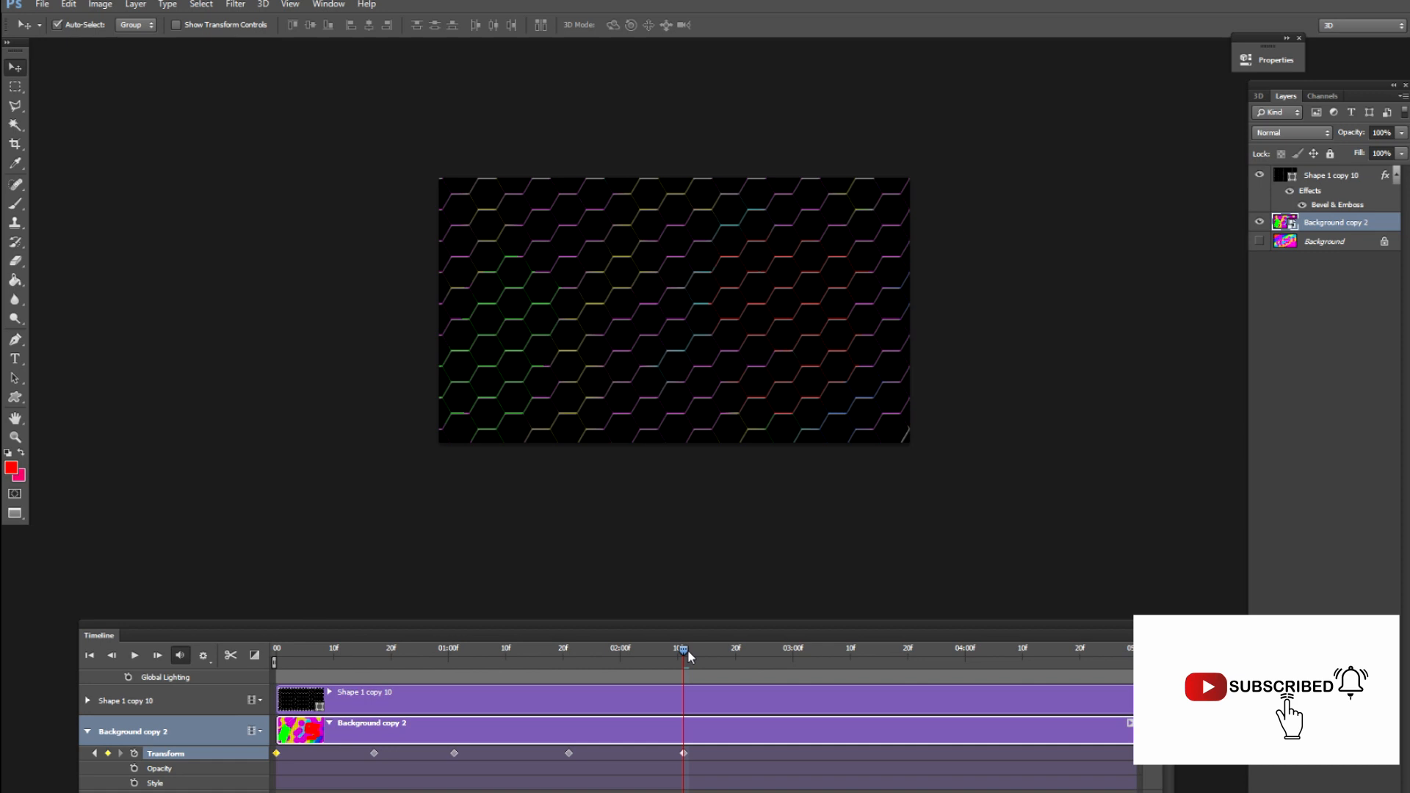
key("ctrl+t")
left_click_drag(610, 401, 671, 405)
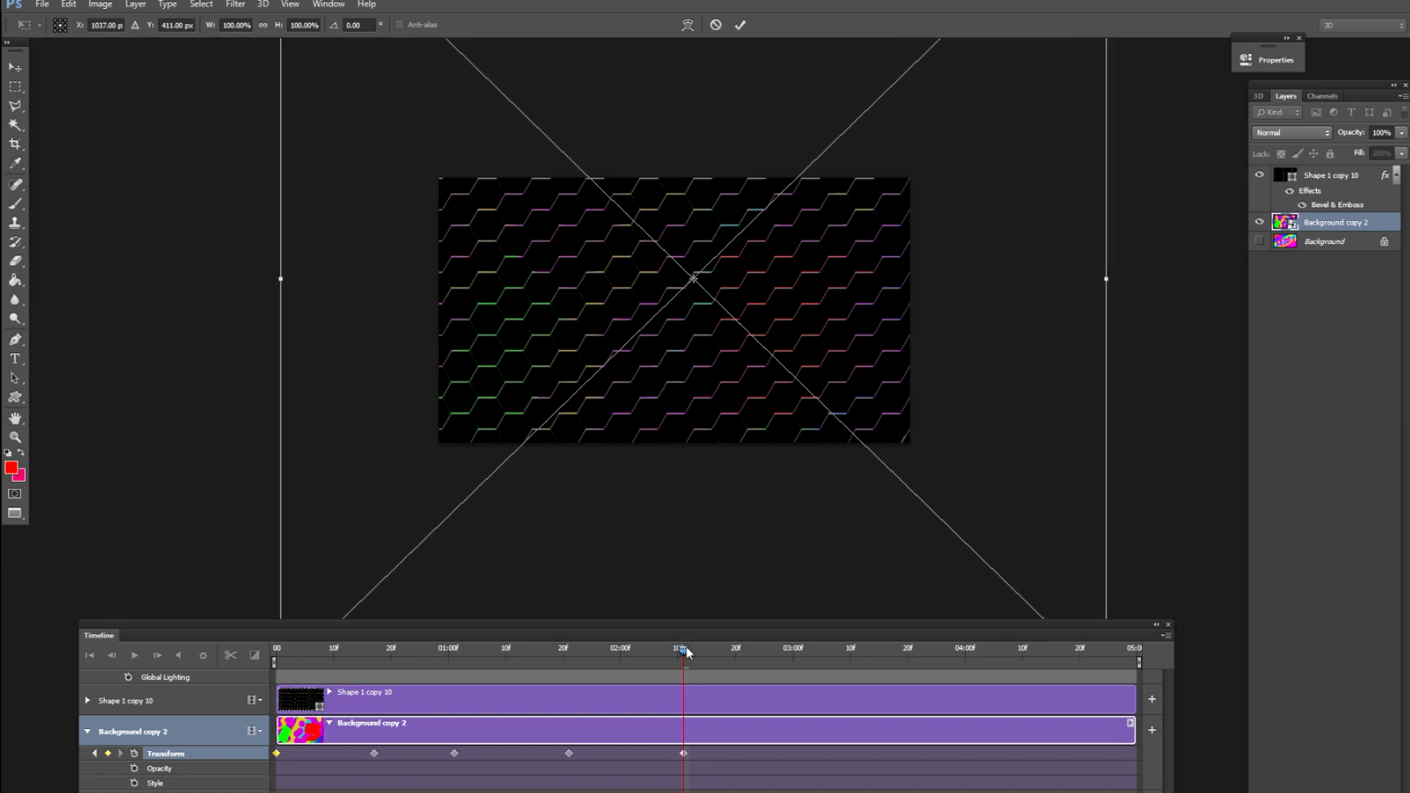
key("Return")
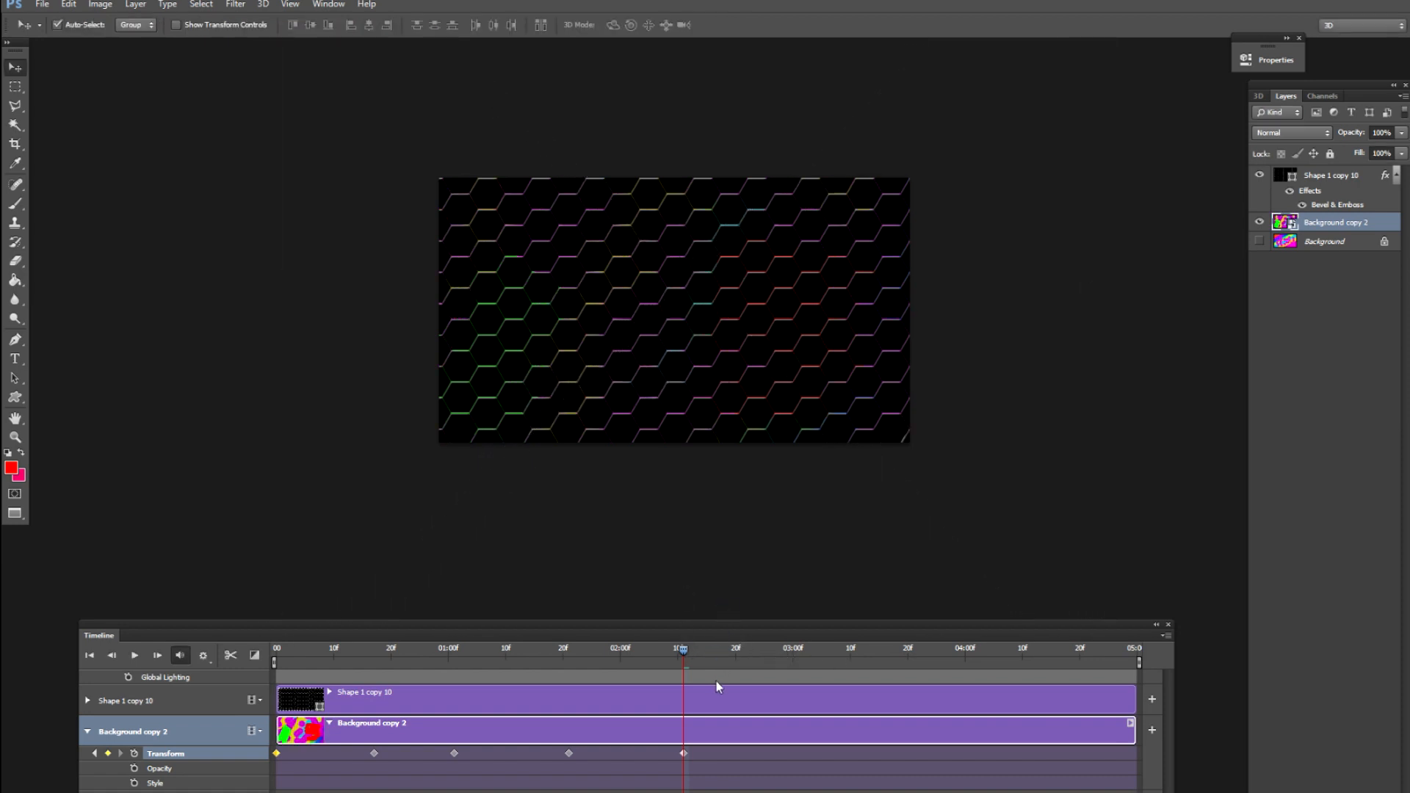
Shift Background copy 2 to the right just past 03:00 to add another Transform keyframe.
left_click_drag(683, 658, 800, 653)
key("ctrl+t")
left_click_drag(640, 376, 723, 378)
key("Return")
At about 03:20, move Background copy 2 up and left to about X 1235 px, Y 273 px.
left_click_drag(801, 649, 908, 650)
key("ctrl+t")
left_click_drag(711, 335, 683, 301)
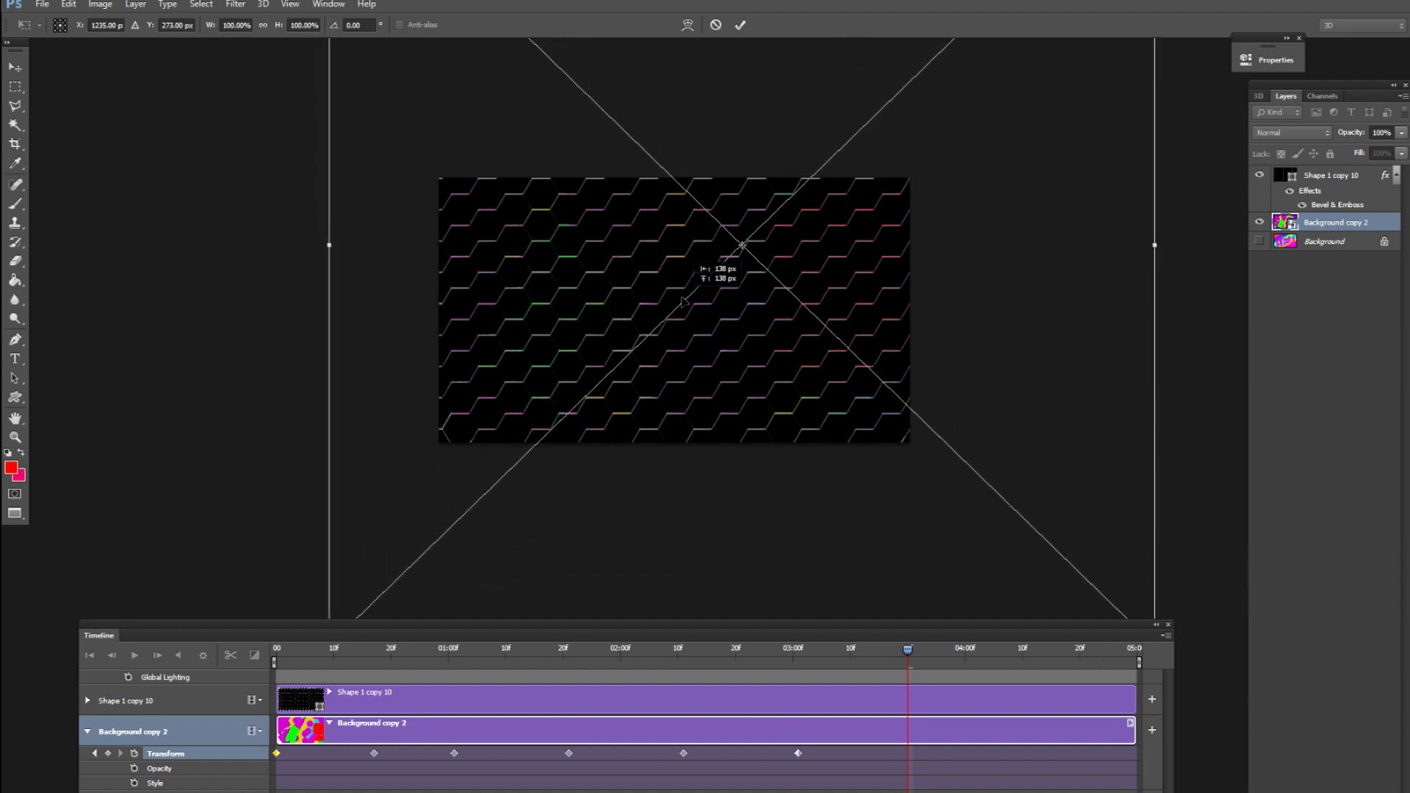
key("Return")
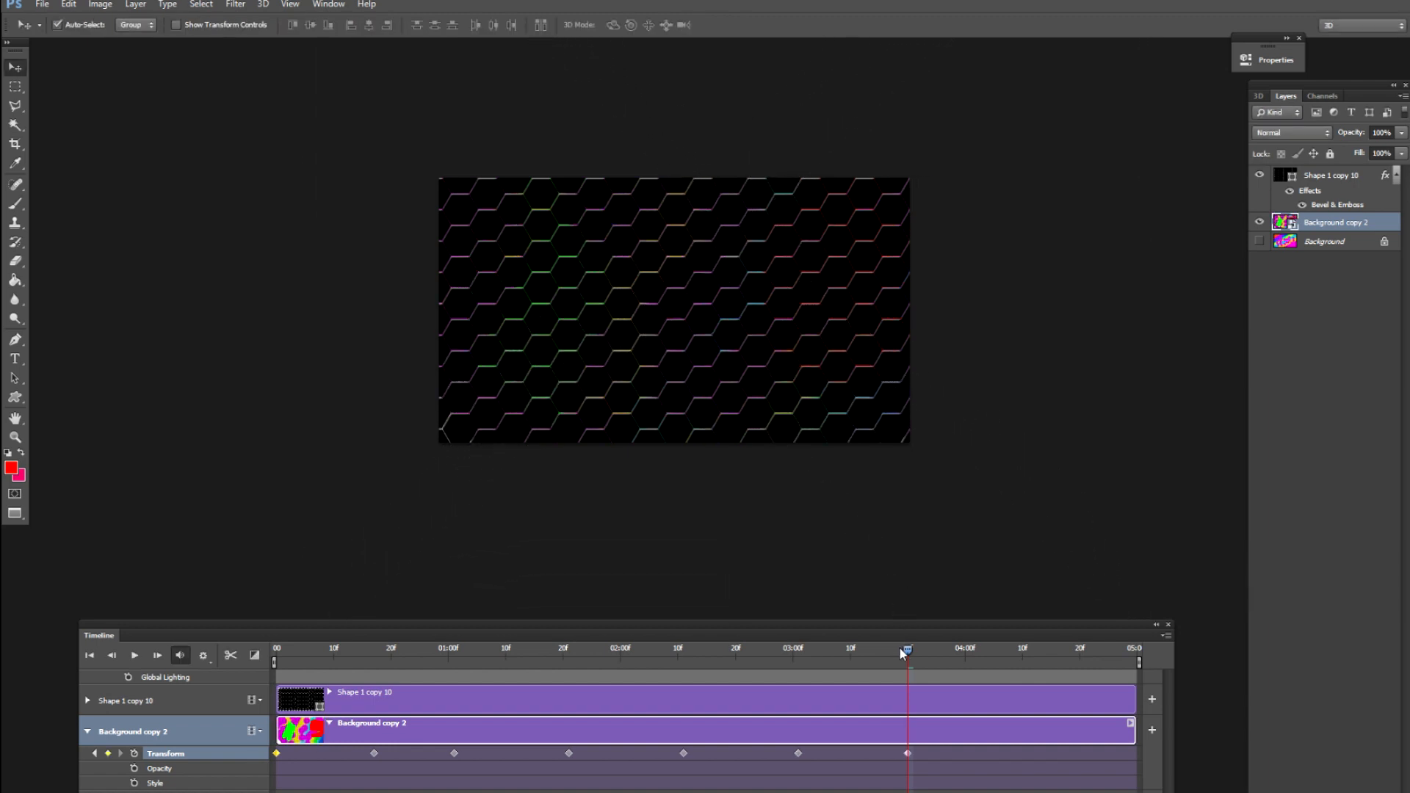
Shift Background copy 2 downward at about 04:16 on the Timeline and play back the animation.
key("space")
key("ctrl+t")
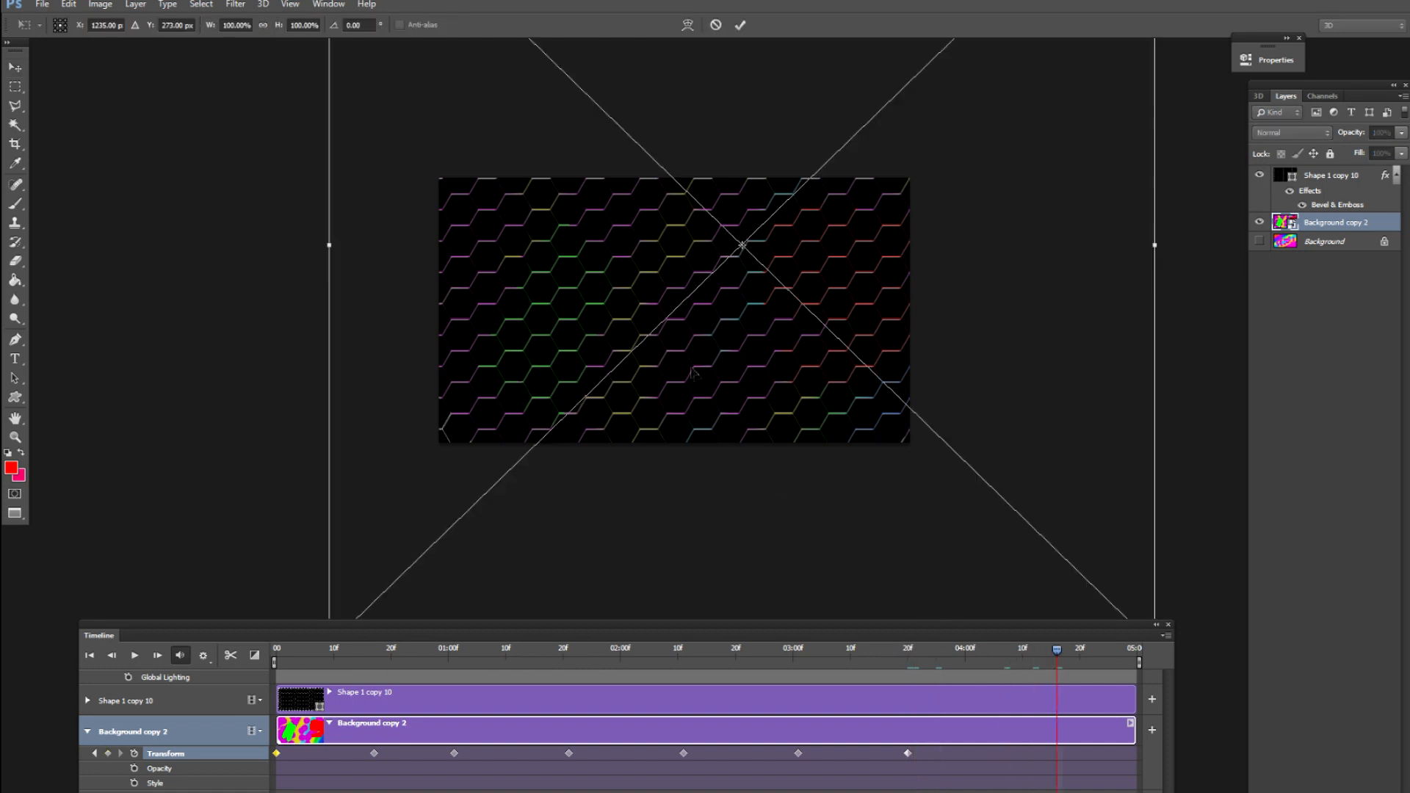
mouse_move(697, 411)
left_mouse_down()
mouse_move(694, 375)
mouse_move(708, 416)
left_mouse_up()
key("Return")
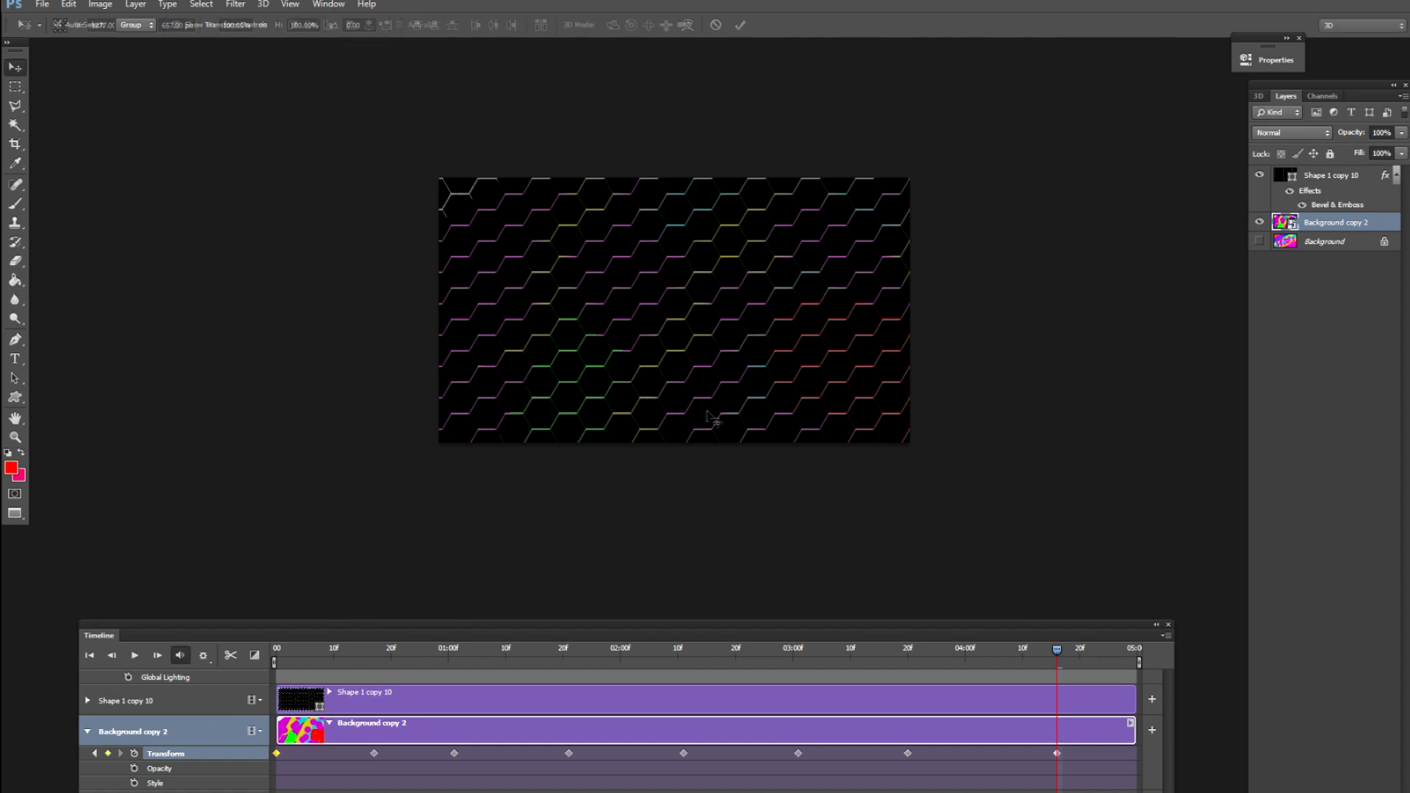
key("space")
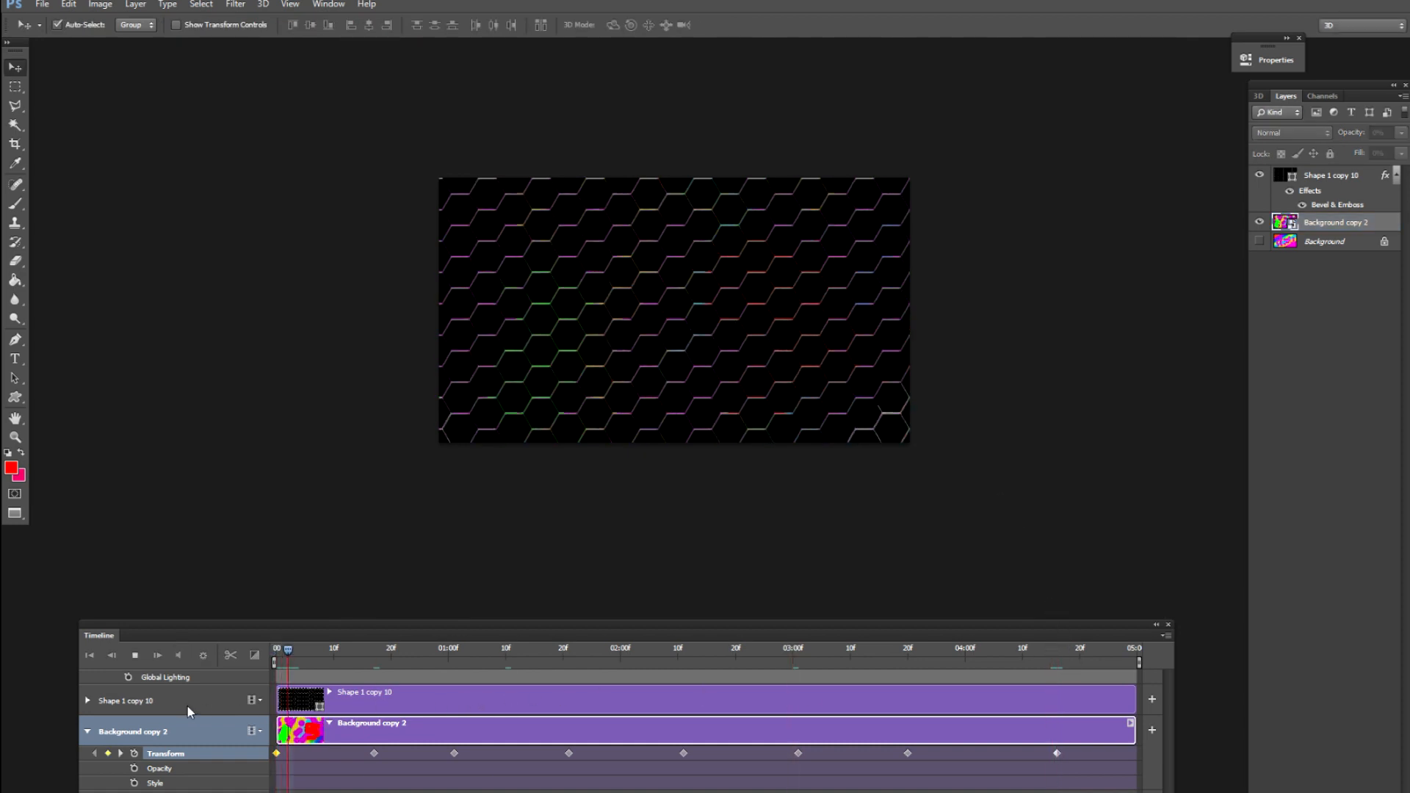